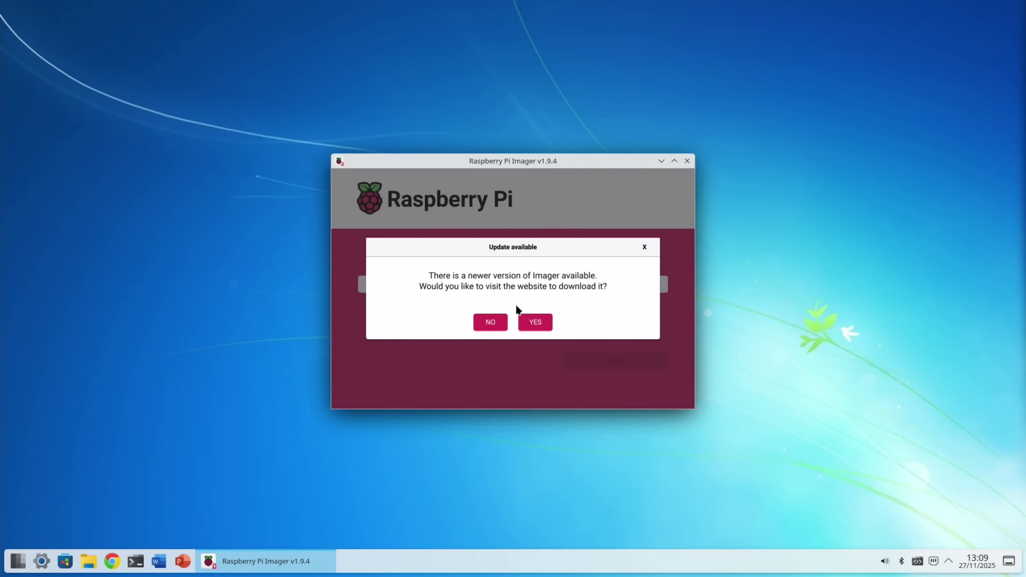
Decline the Imager update offer, then browse the device list and close it without choosing
click(496, 323)
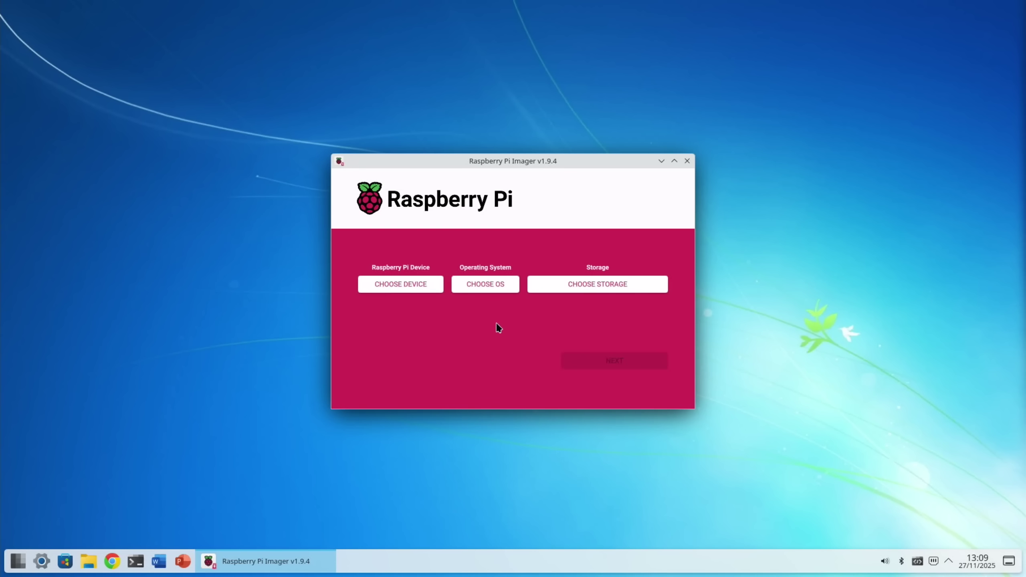
click(428, 287)
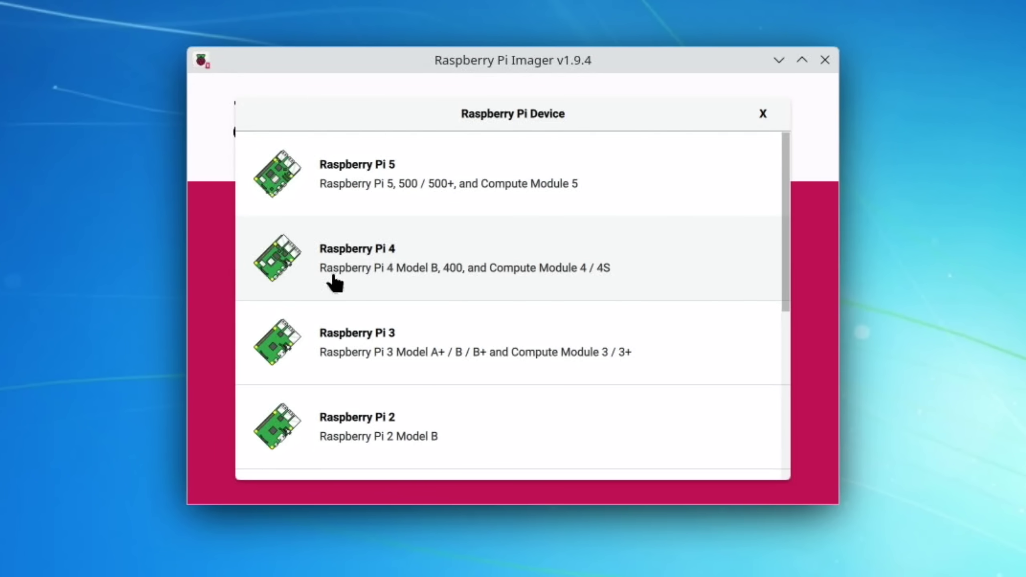
scroll(335, 283, down, 5)
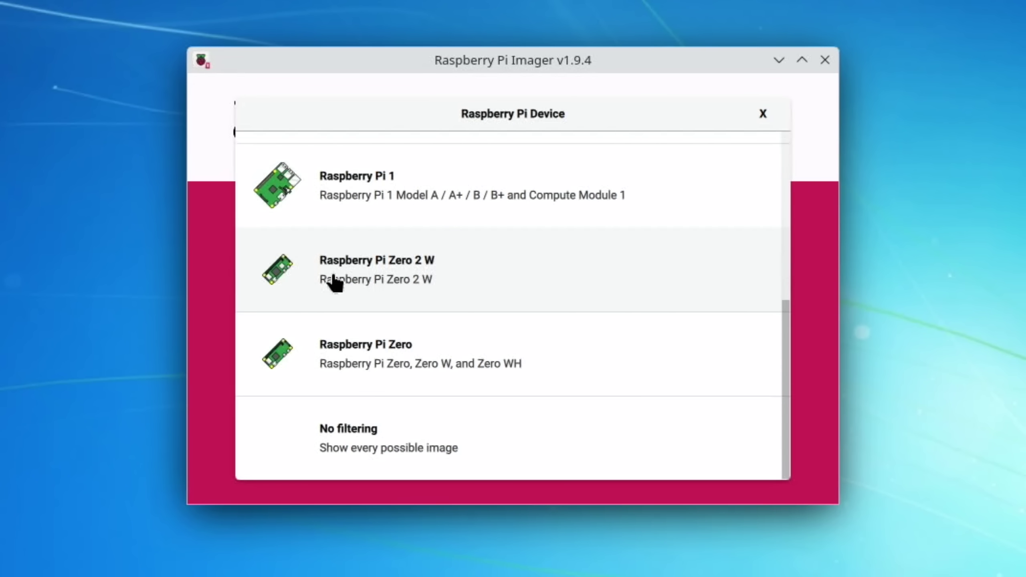
click(762, 115)
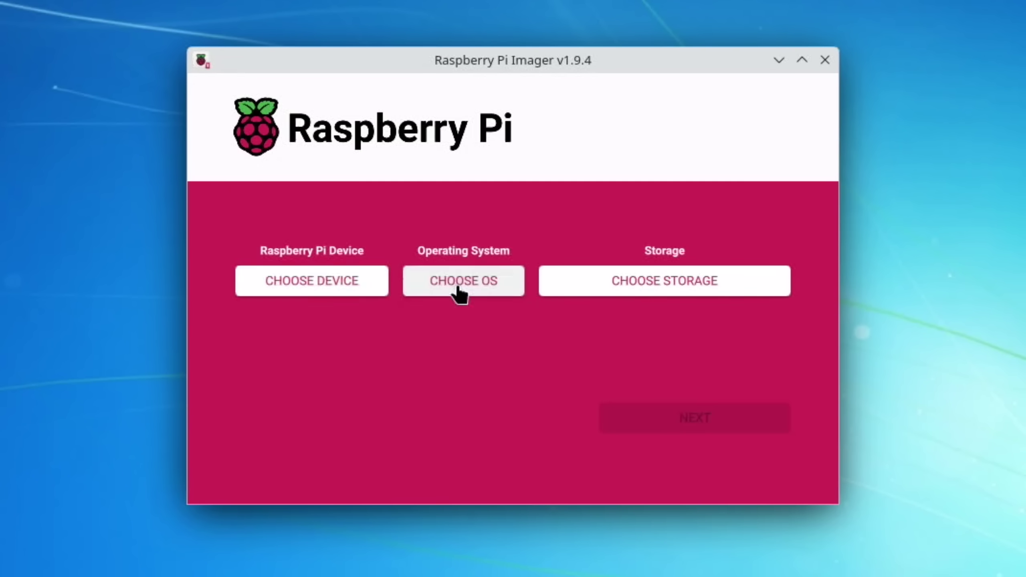
Glance at Imager's OS list, then review the pending updates in Discover
click(458, 290)
scroll(459, 292, down, 10)
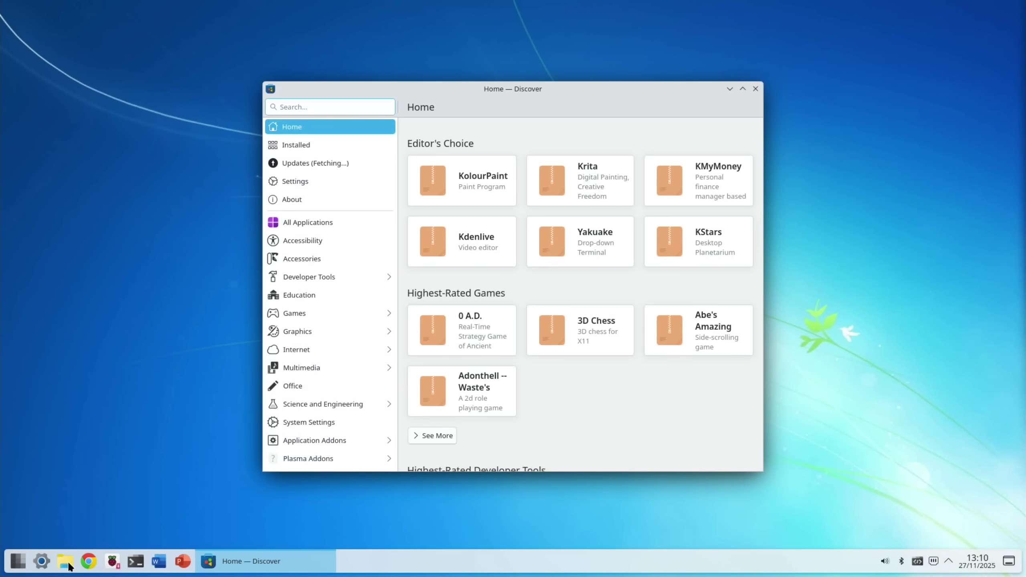
click(300, 163)
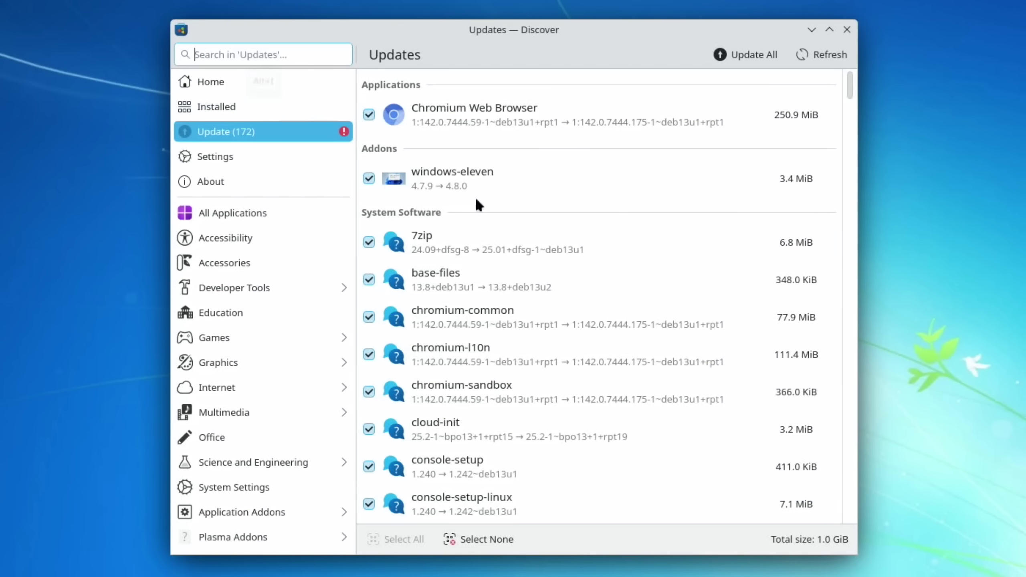
scroll(564, 294, down, 3)
scroll(566, 294, down, 5)
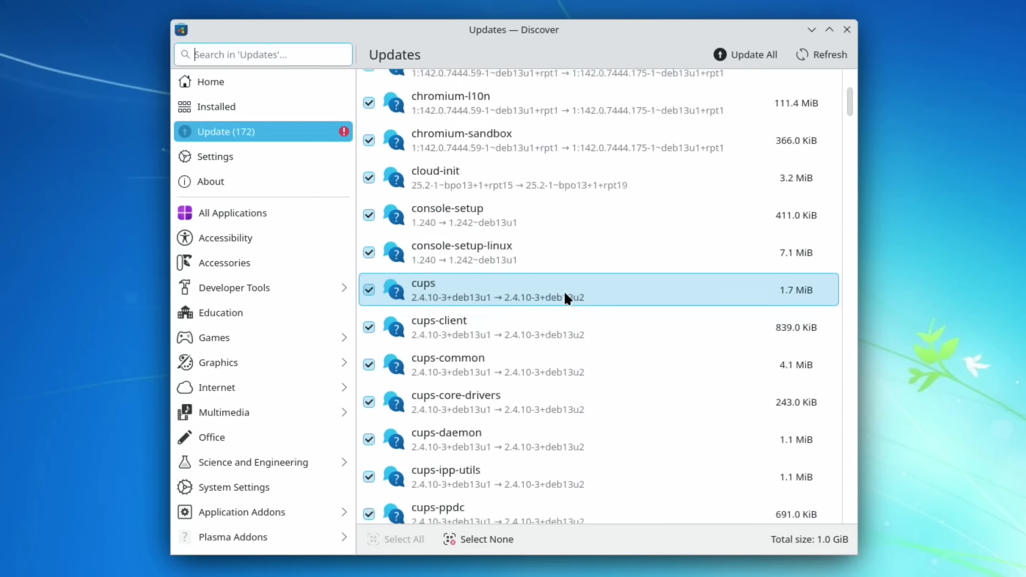
scroll(564, 290, down, 20)
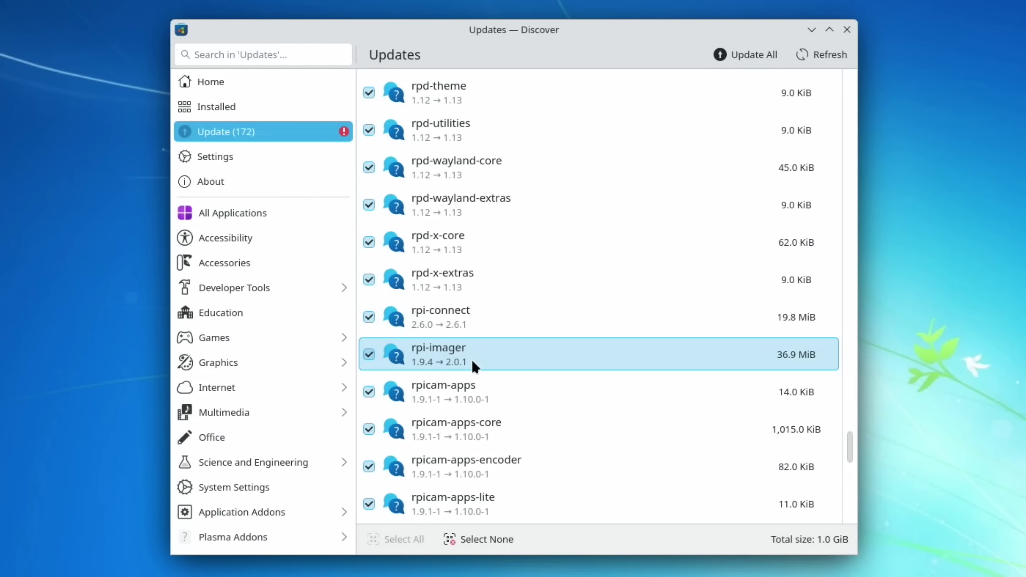
Install all 172 updates, including rpi-imager 2.0.1, authorising with the account password
click(745, 57)
text(****)
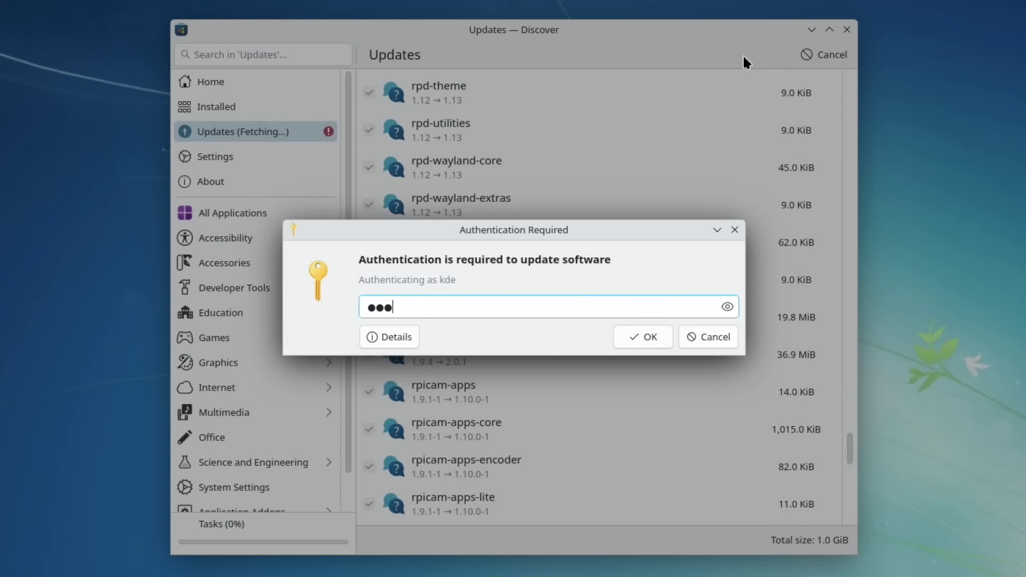
key(Return)
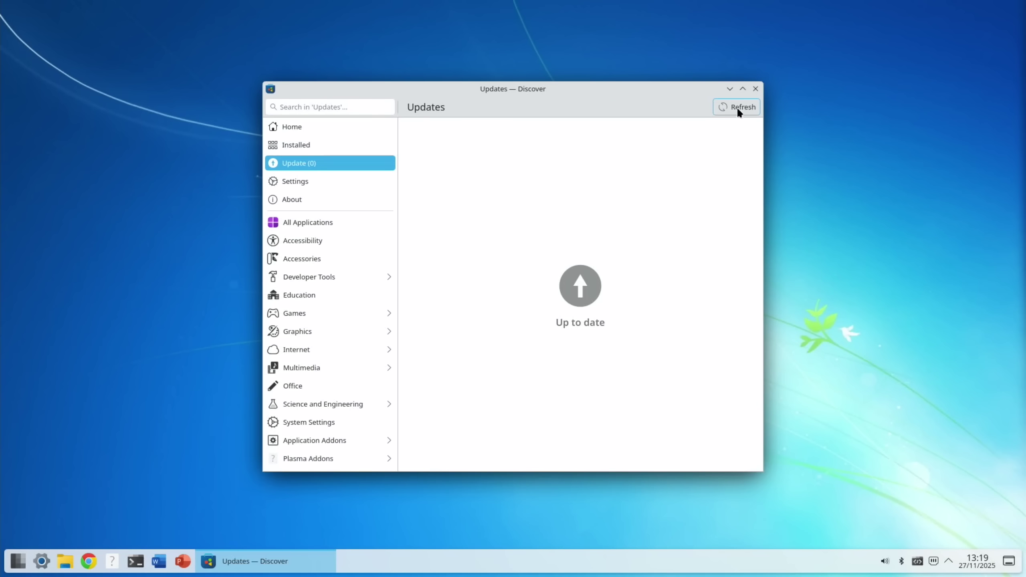
Close Discover and unpin the old Imager shortcut from the taskbar
click(755, 88)
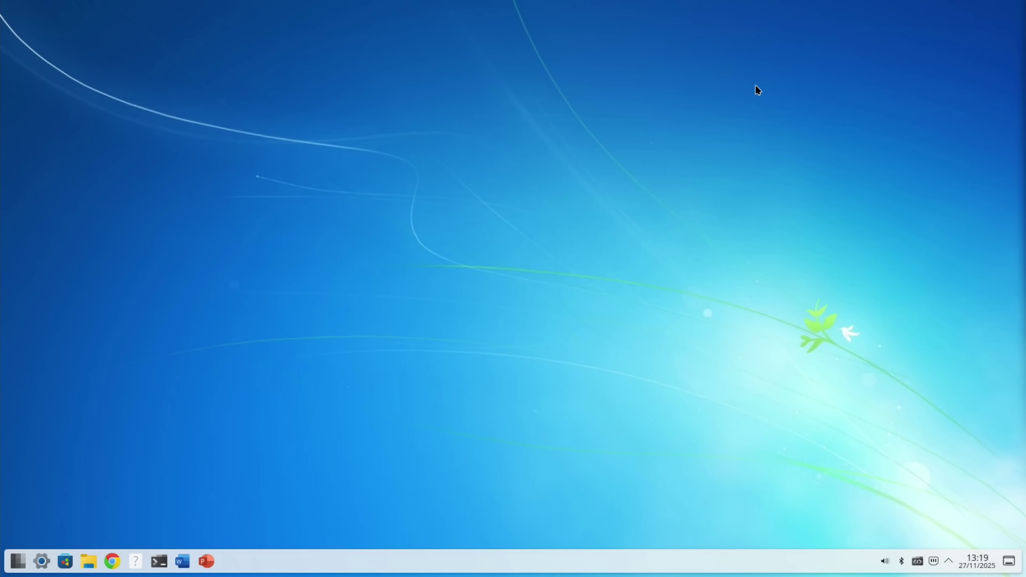
right_click(137, 565)
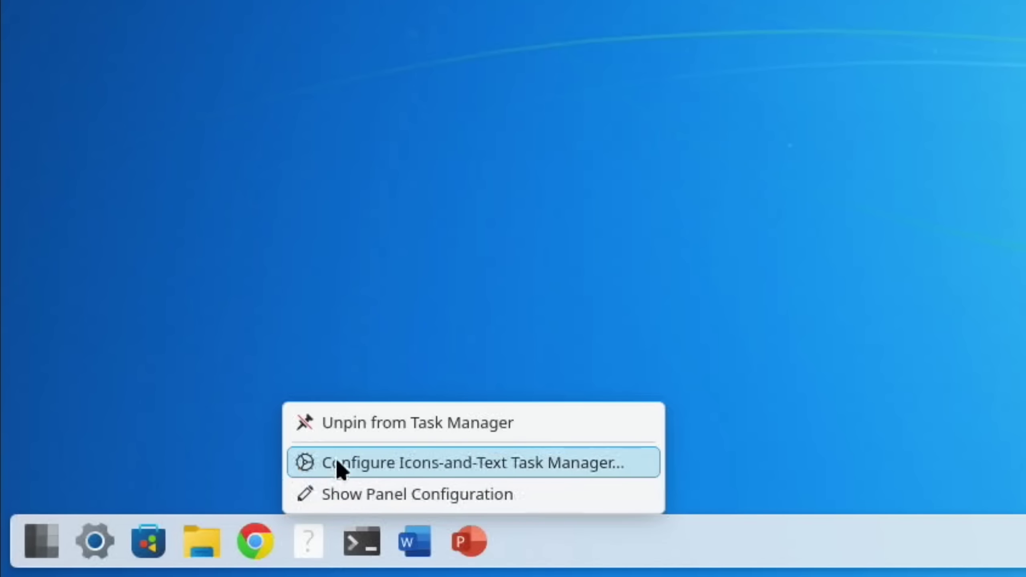
click(150, 508)
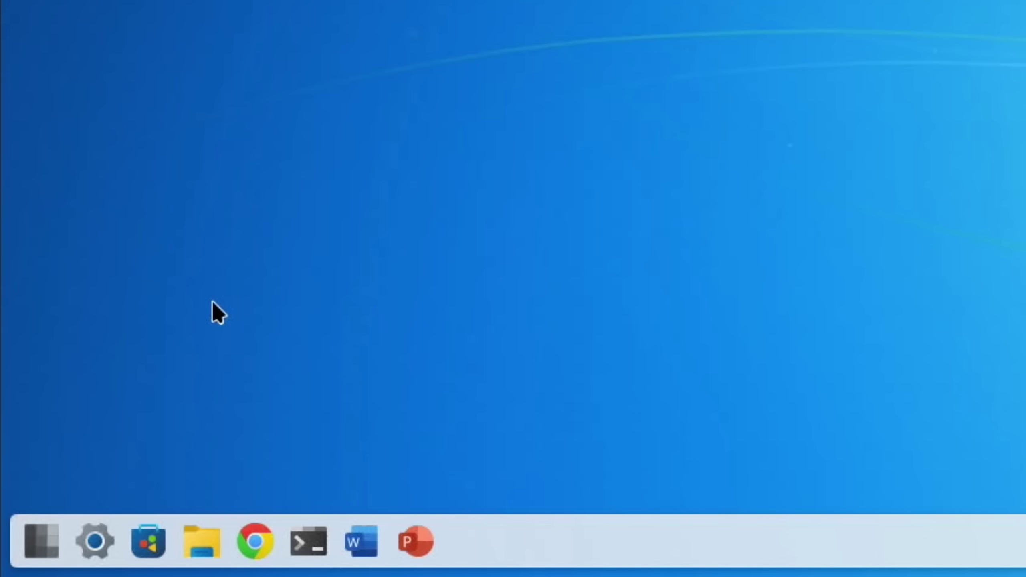
Launch Raspberry Pi Imager by searching 'imager' in the launcher, authenticating with the password
key(super)
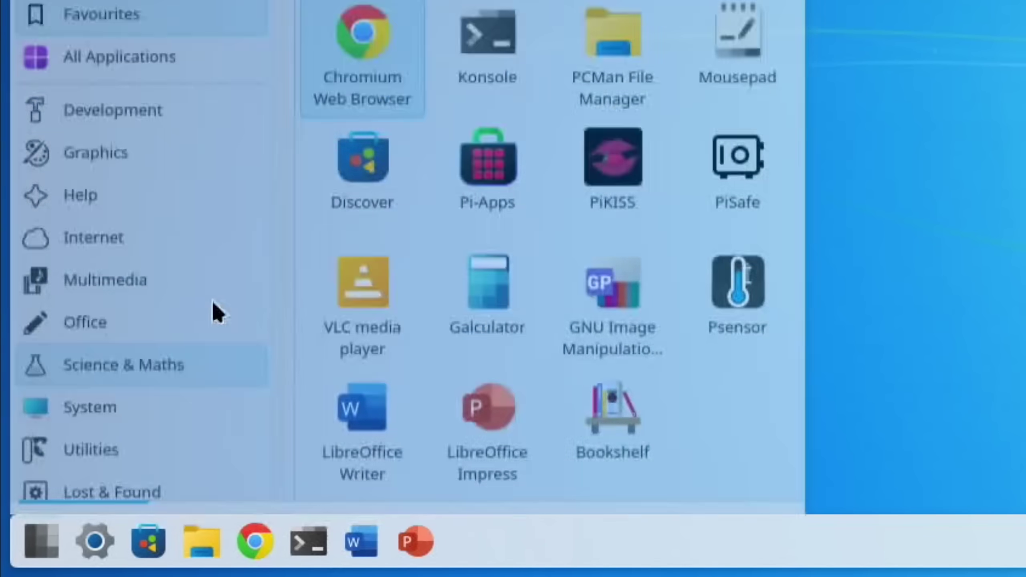
text(imager)
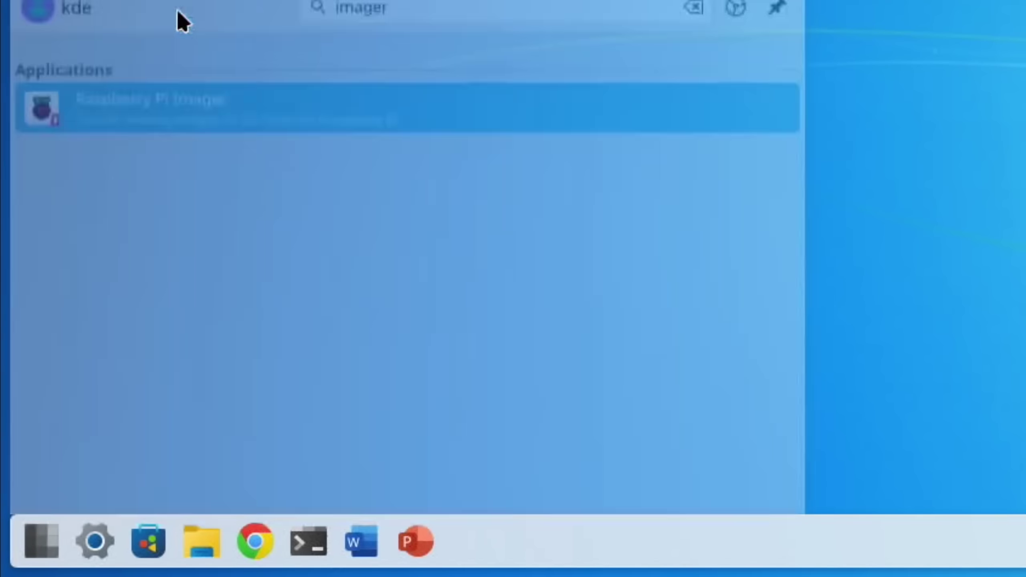
key(Return)
text(***)
key(Return)
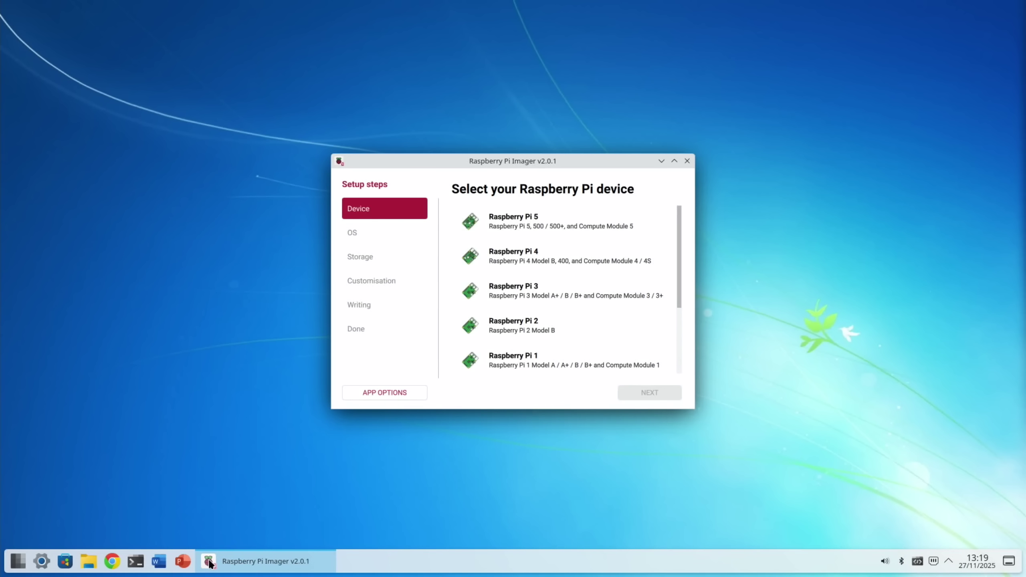
Pin the running Imager v2.0.1 to the taskbar and close its window
right_click(211, 563)
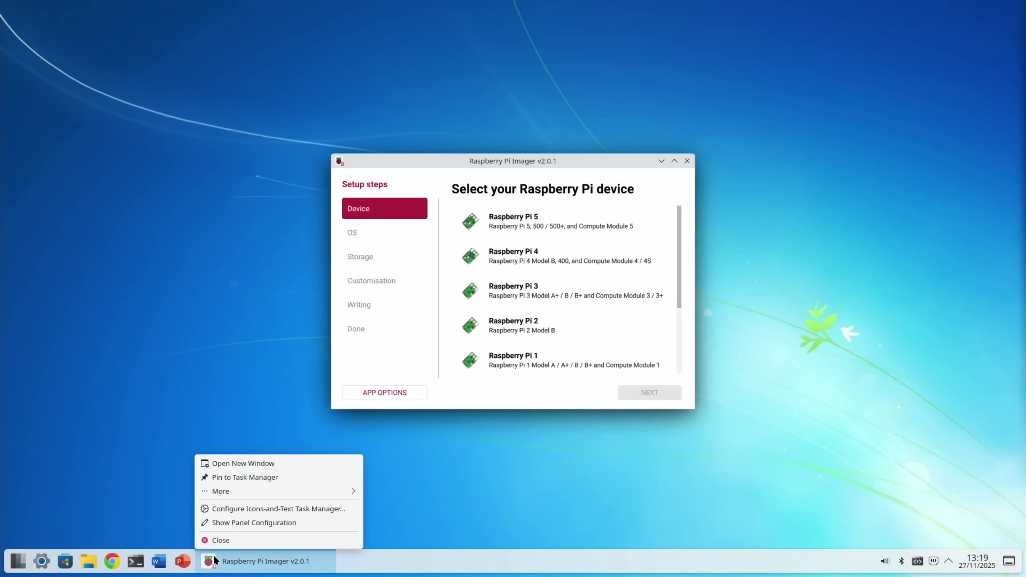
click(216, 479)
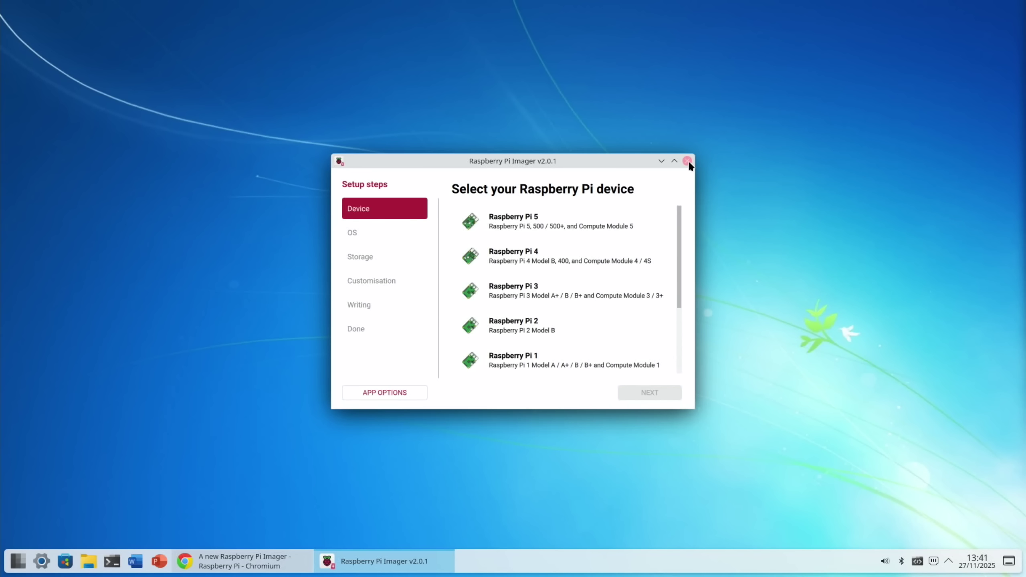
click(687, 161)
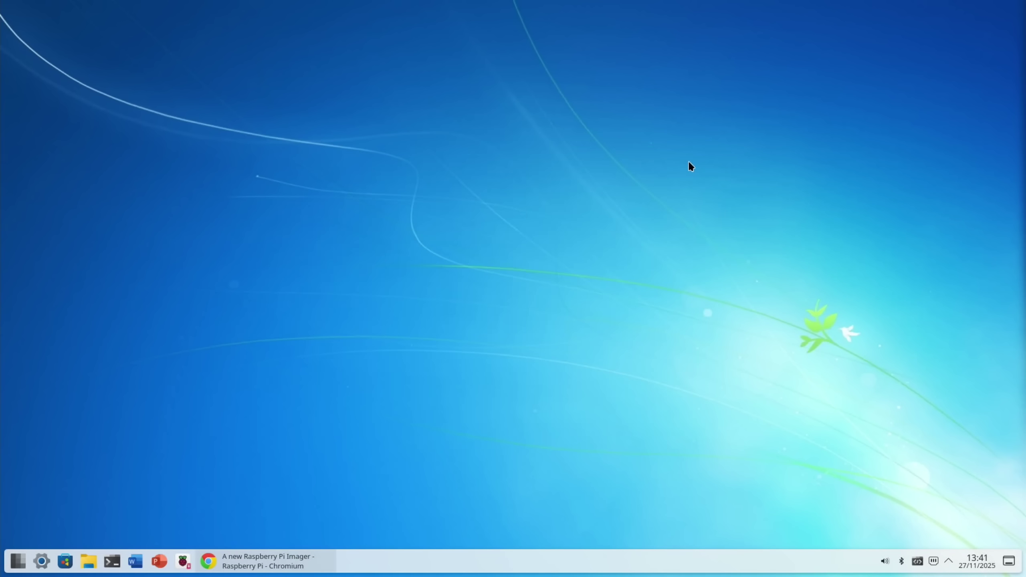
Launch Imager from its pinned shortcut and pick Raspberry Pi 5 from the device list
click(189, 564)
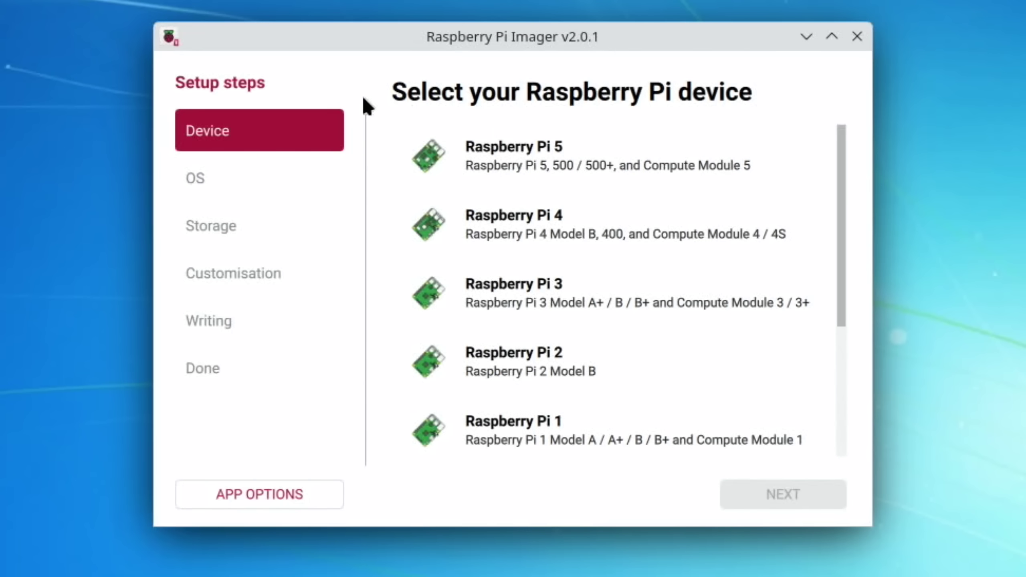
scroll(458, 206, down, 5)
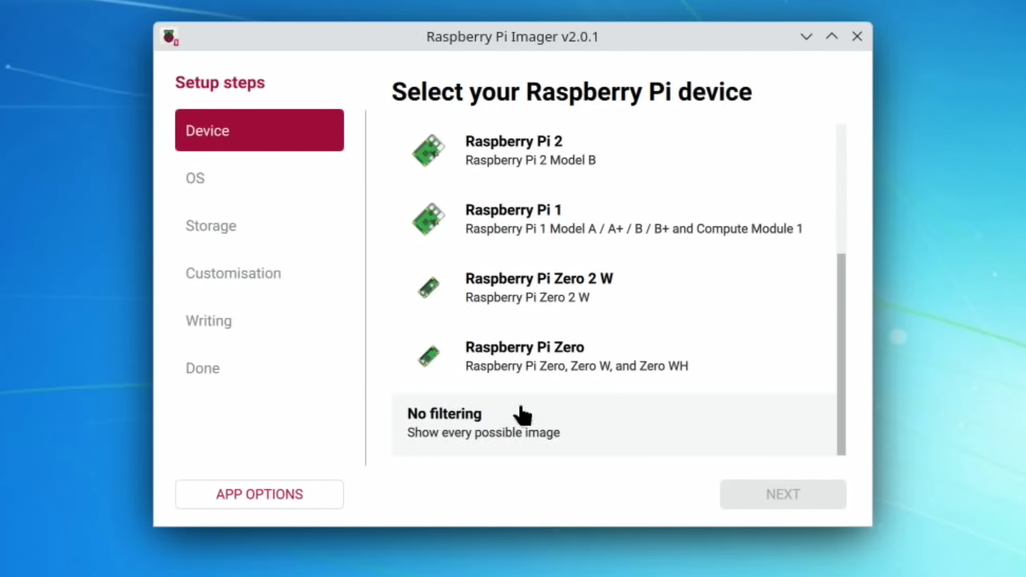
scroll(482, 287, up, 5)
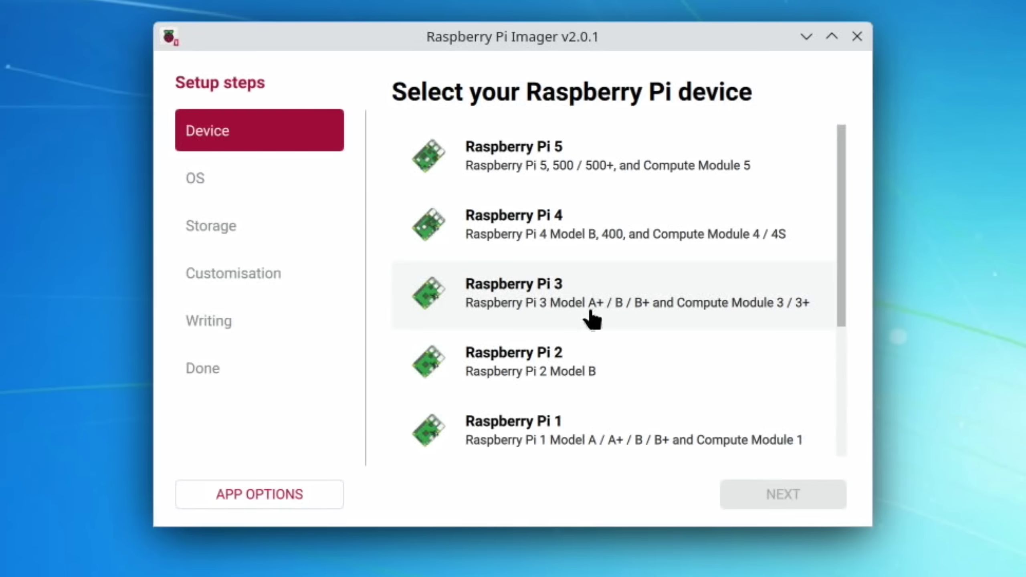
scroll(586, 317, down, 3)
scroll(581, 320, down, 1)
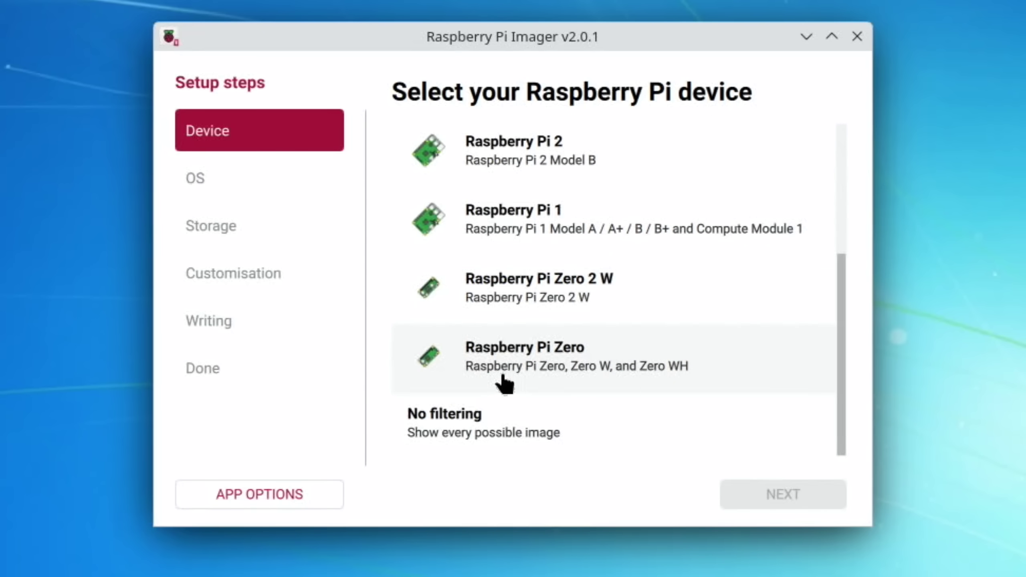
scroll(503, 380, up, 3)
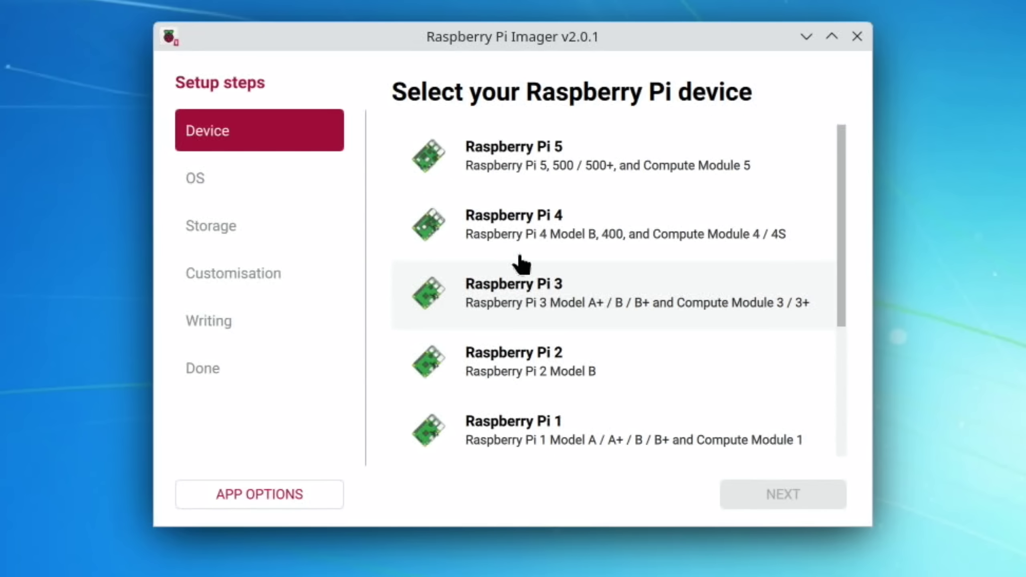
click(507, 168)
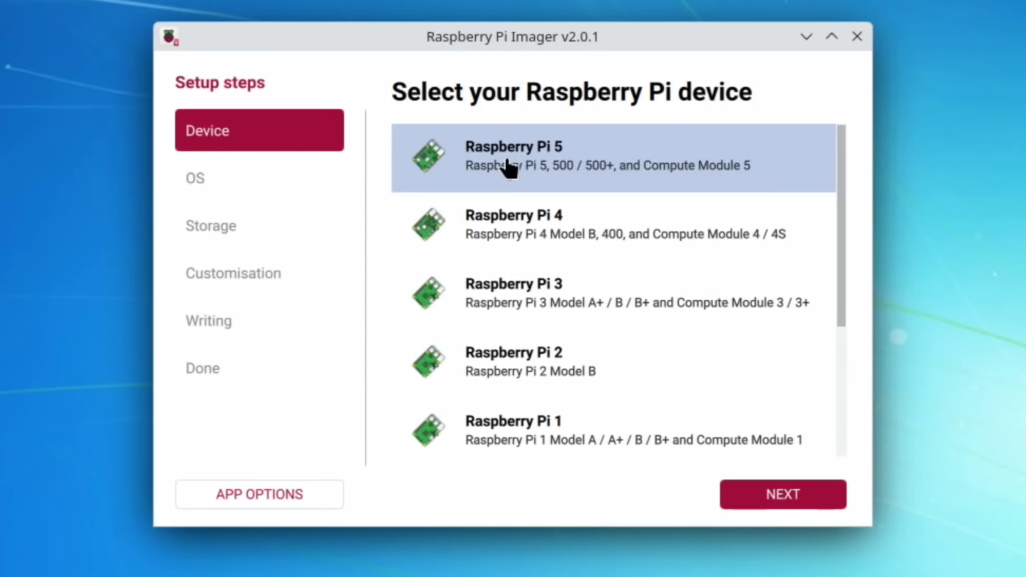
Advance to the OS step and browse the other Raspberry Pi OS images
click(774, 497)
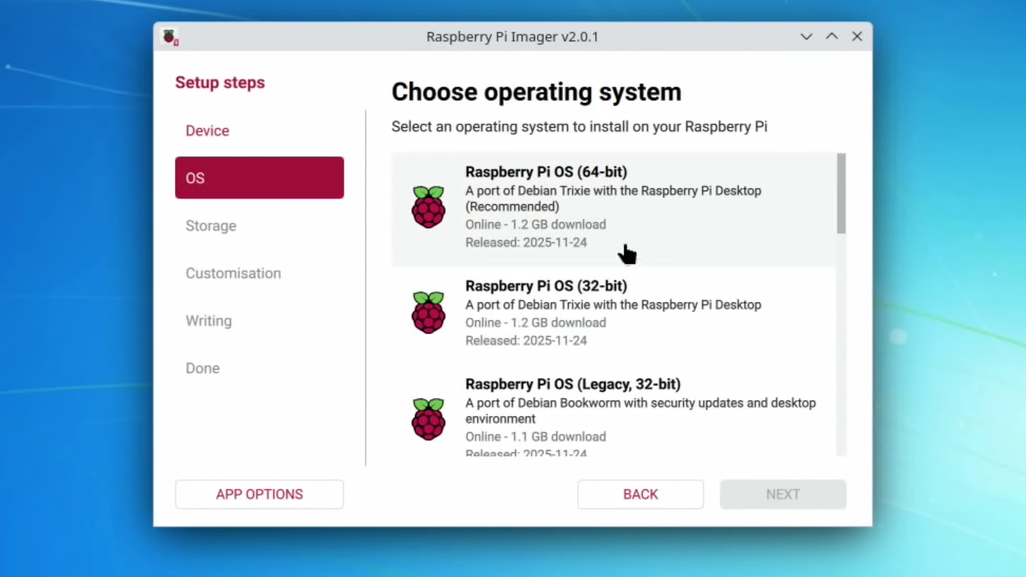
scroll(584, 204, down, 1)
scroll(584, 204, down, 5)
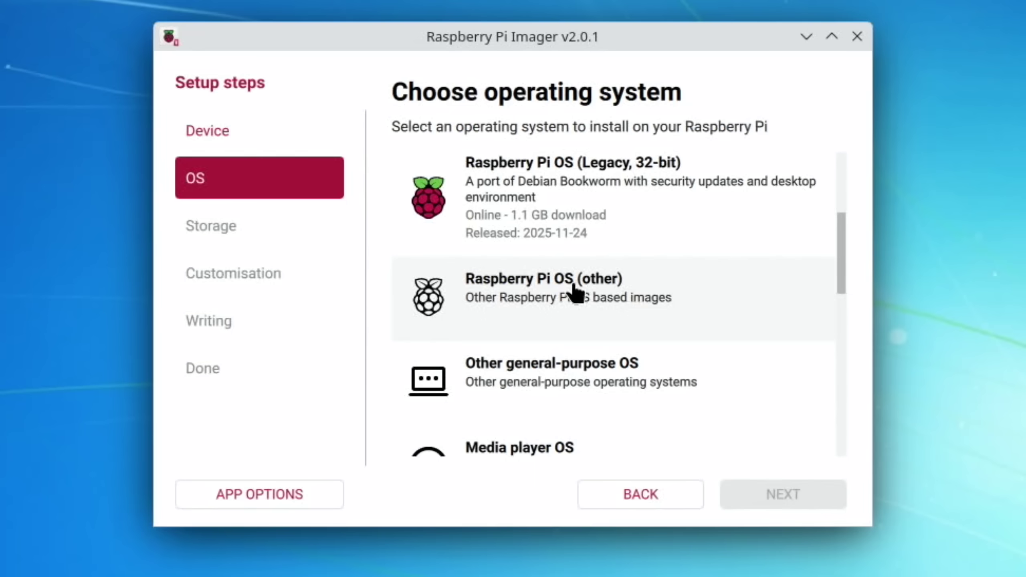
click(575, 290)
scroll(575, 290, down, 10)
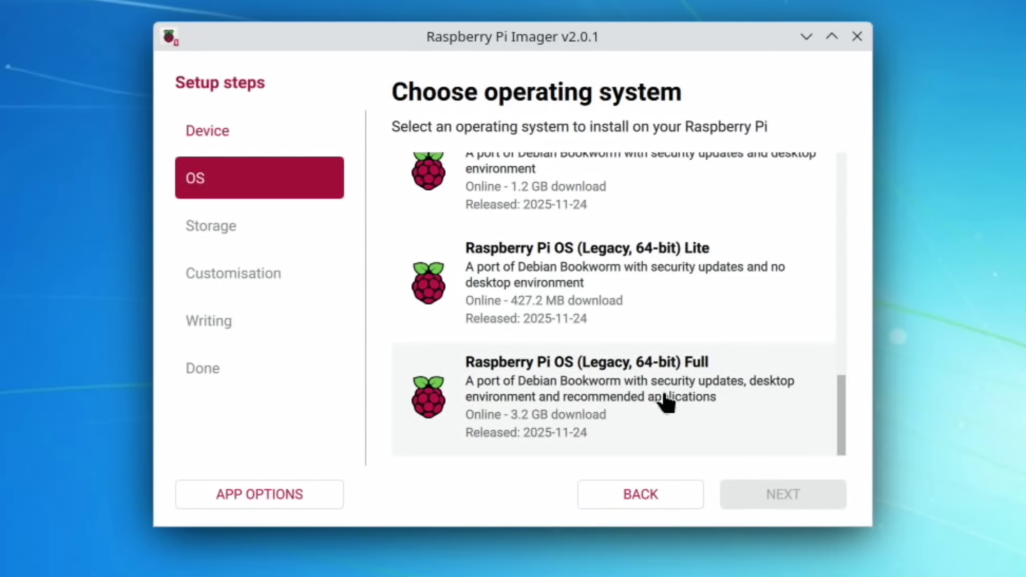
scroll(662, 401, up, 3)
Reselect Raspberry Pi 5 and open the Other general-purpose OS category
click(644, 494)
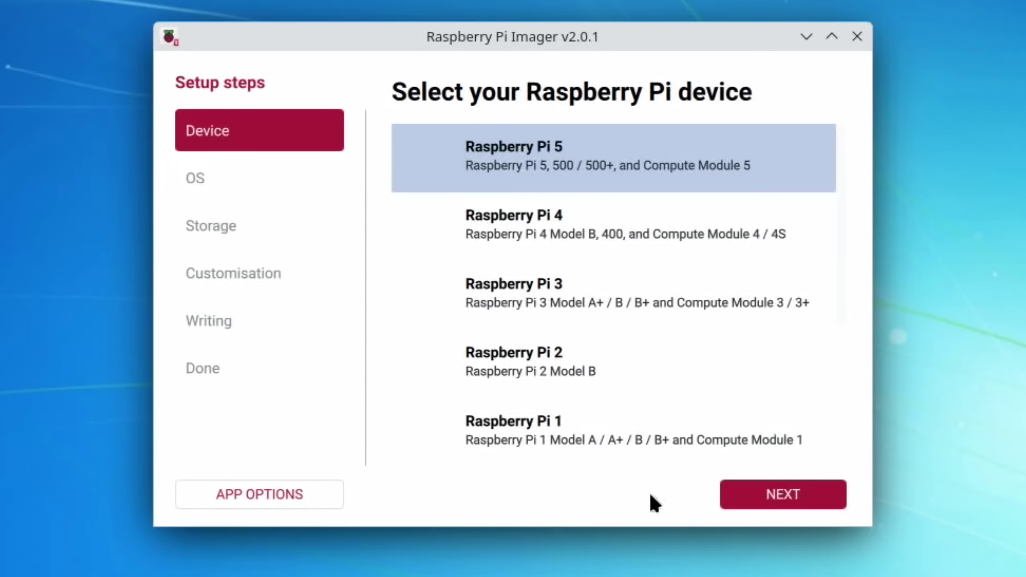
double_click(592, 297)
click(592, 298)
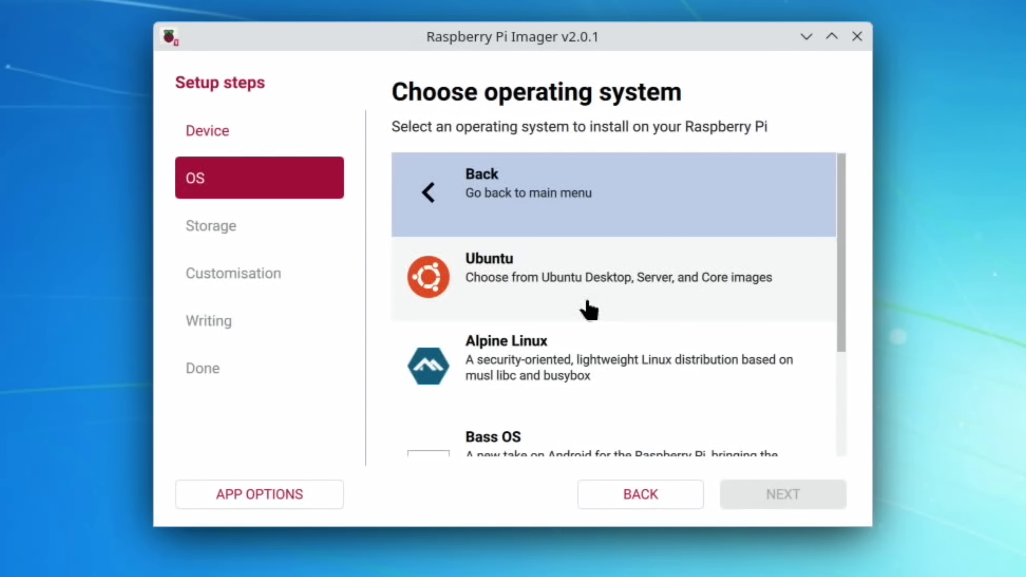
Browse the Media player OS category and return to the main category list
scroll(590, 309, down, 3)
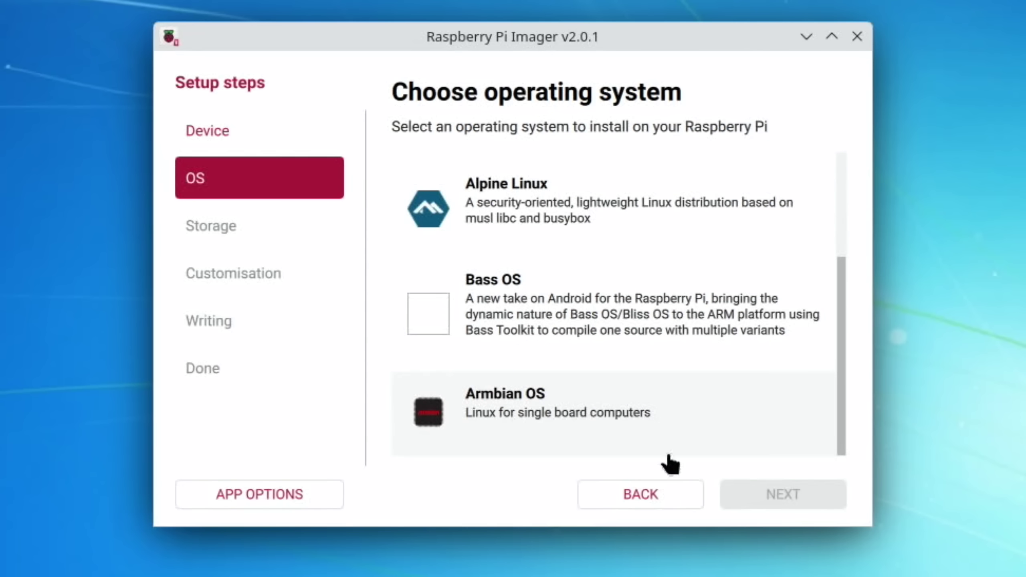
click(646, 493)
click(538, 373)
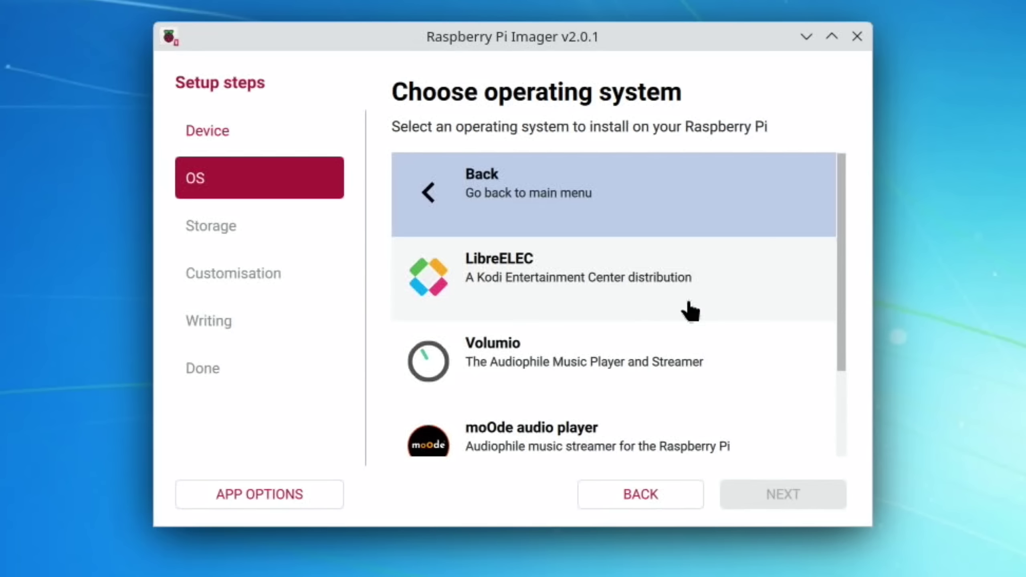
scroll(719, 306, down, 2)
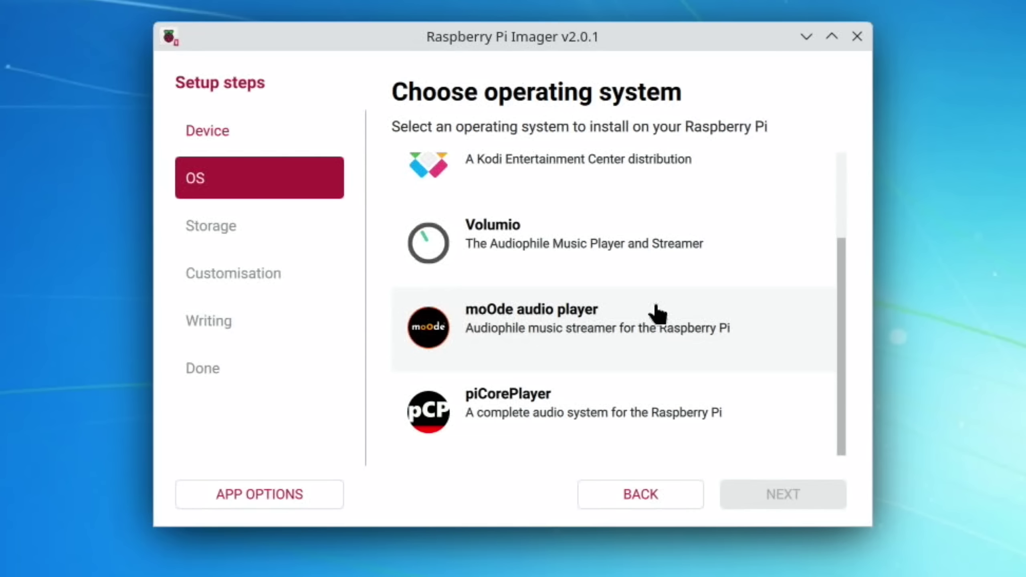
key(BackSpace)
Look at the Recalbox versions under Emulation and game OS, then scroll to Use custom
click(591, 328)
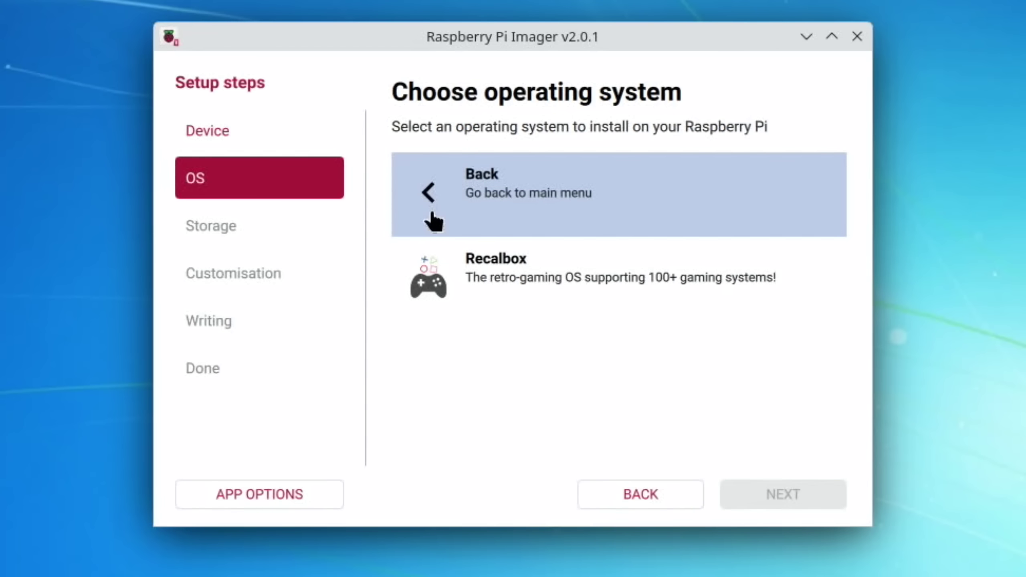
click(472, 285)
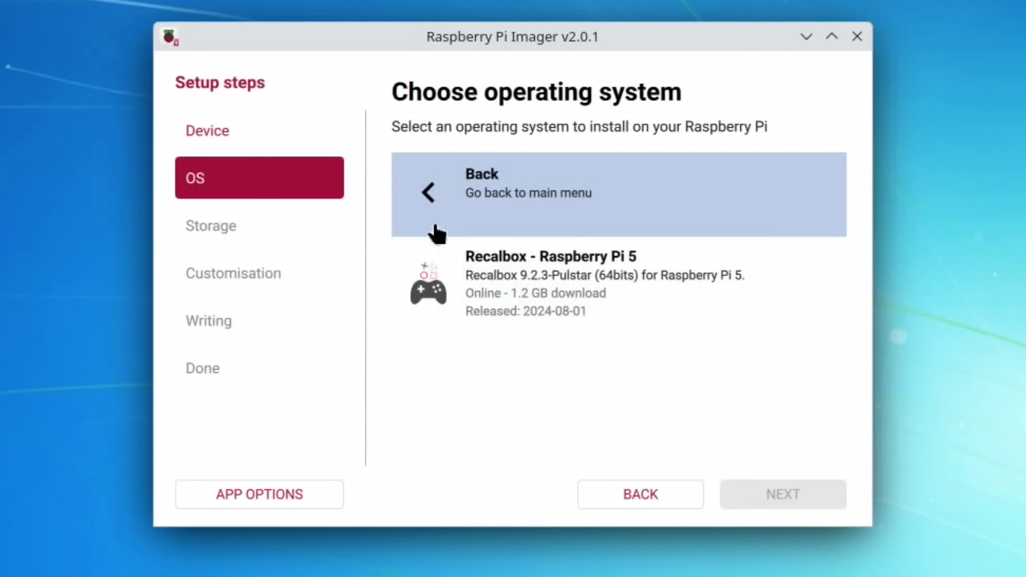
click(469, 211)
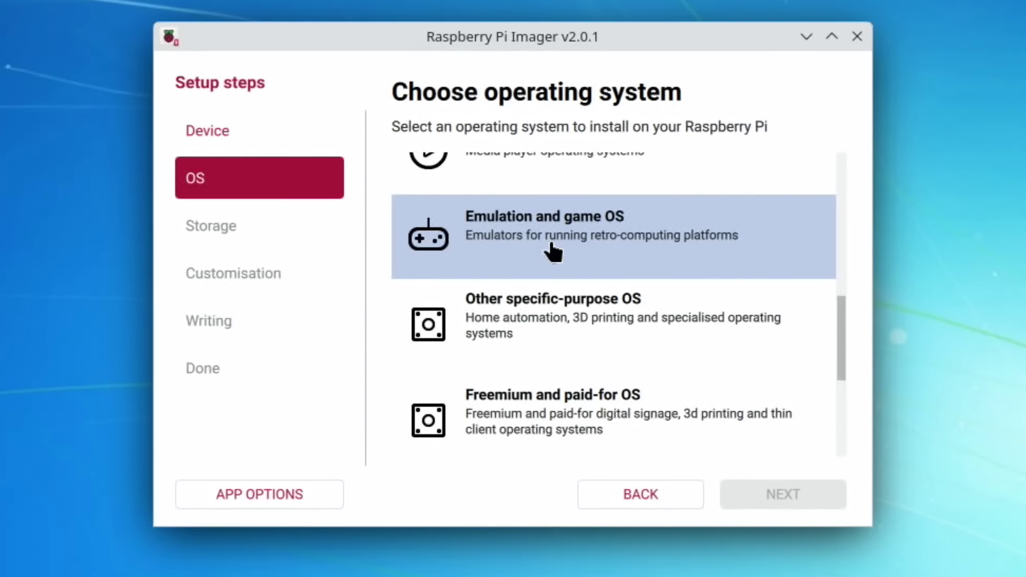
scroll(545, 339, down, 5)
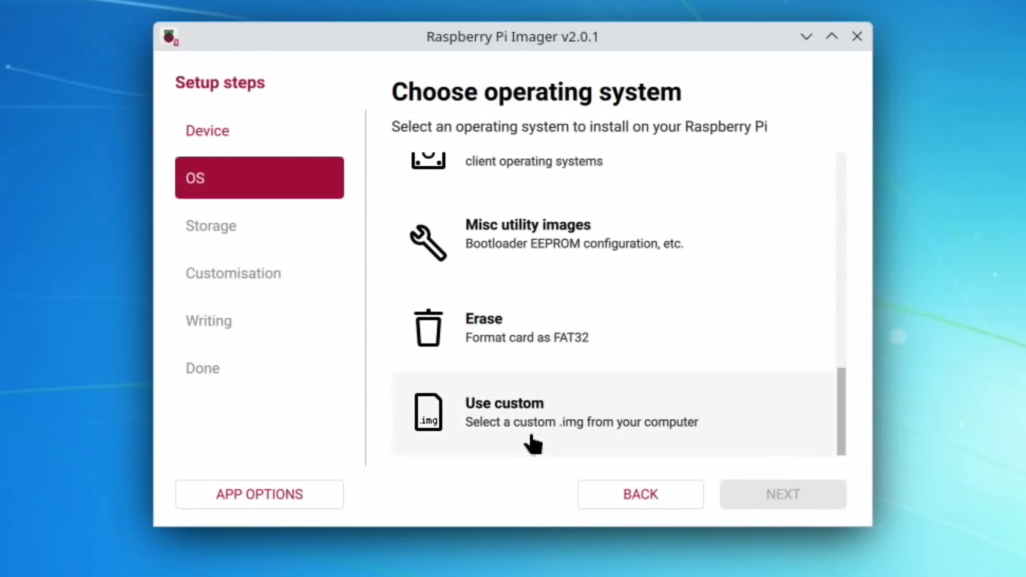
click(547, 409)
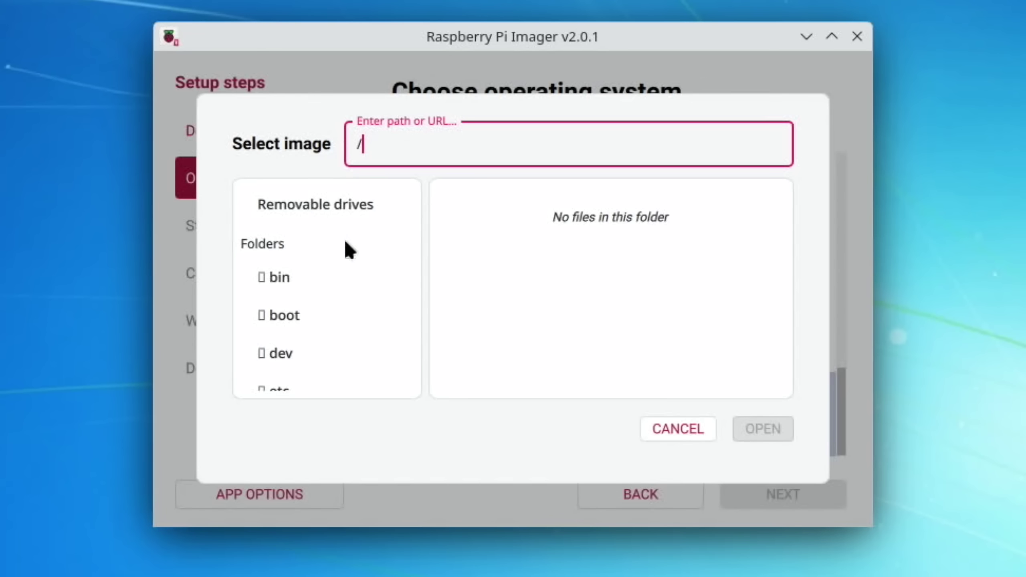
scroll(331, 300, down, 6)
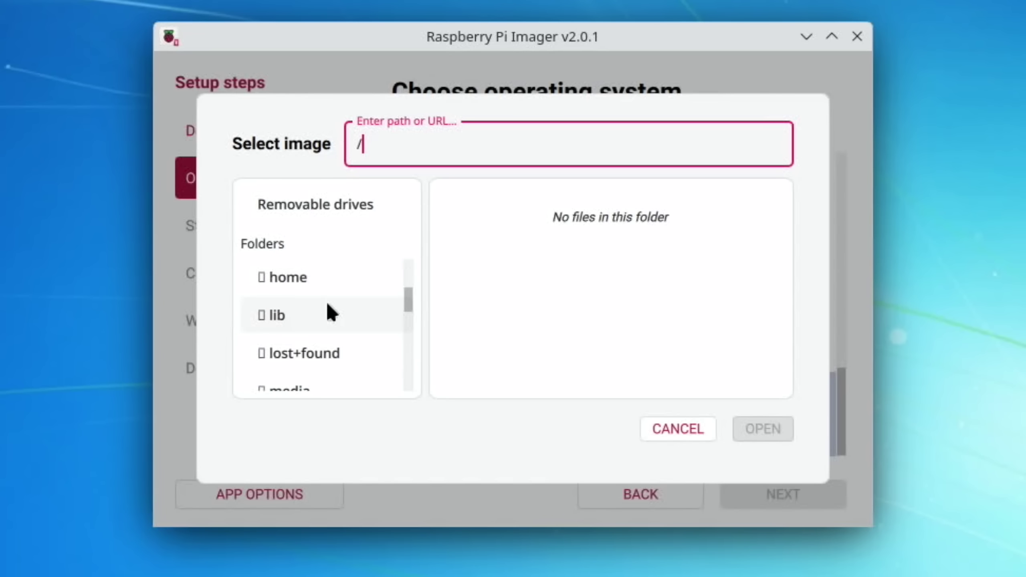
scroll(326, 302, down, 4)
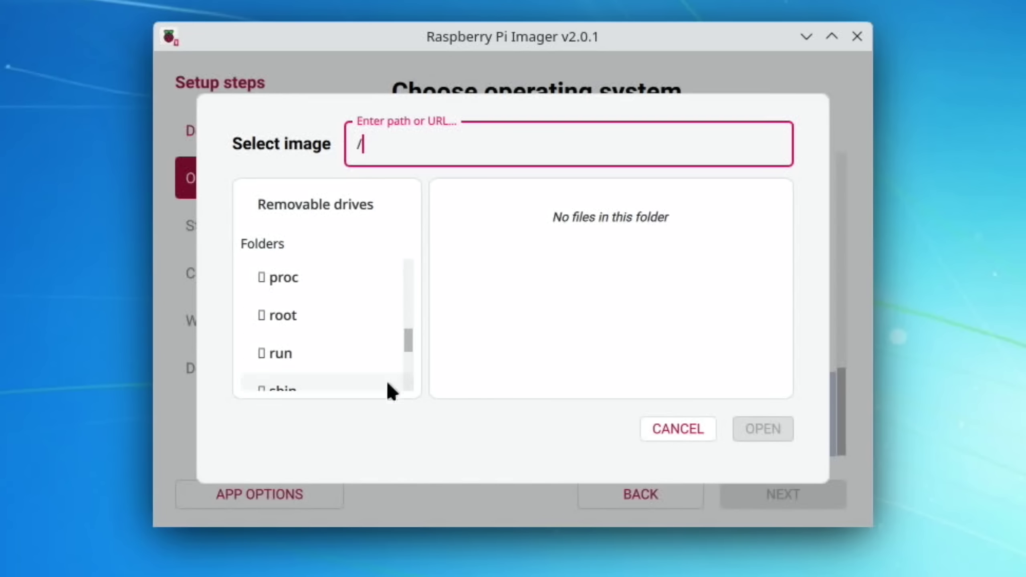
scroll(297, 292, down, 5)
scroll(299, 291, up, 9)
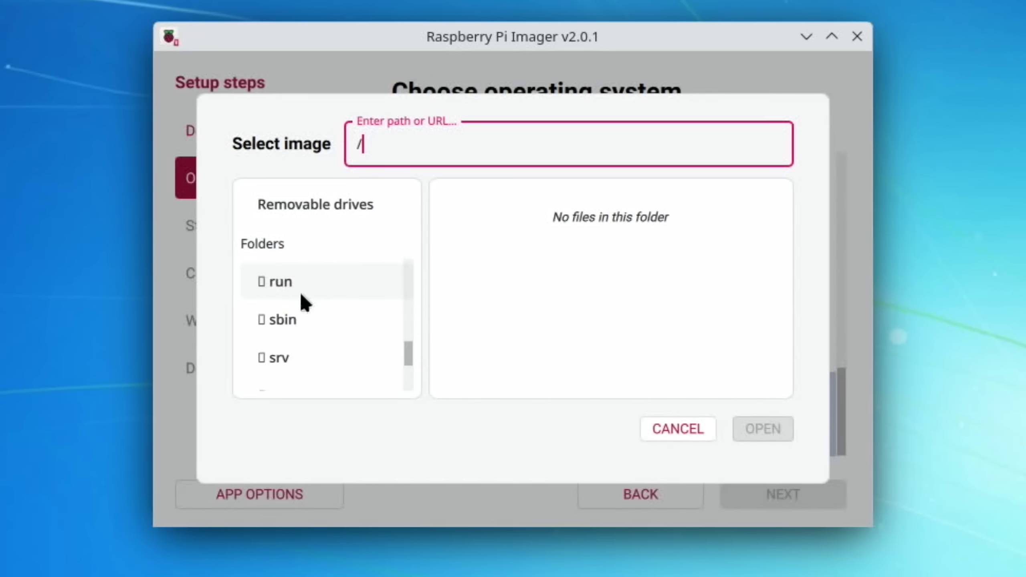
scroll(301, 297, up, 5)
scroll(303, 307, down, 2)
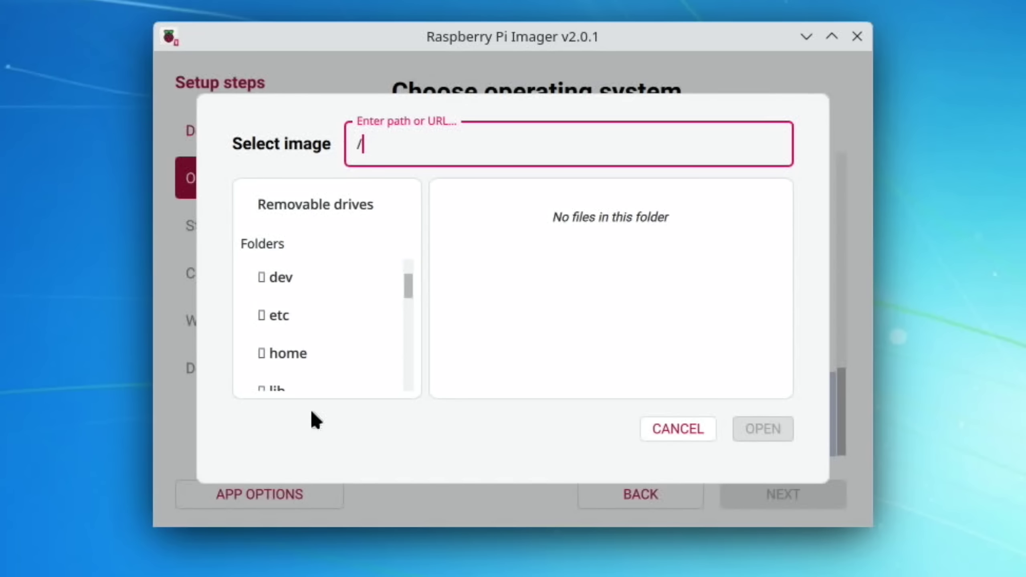
click(311, 360)
click(321, 283)
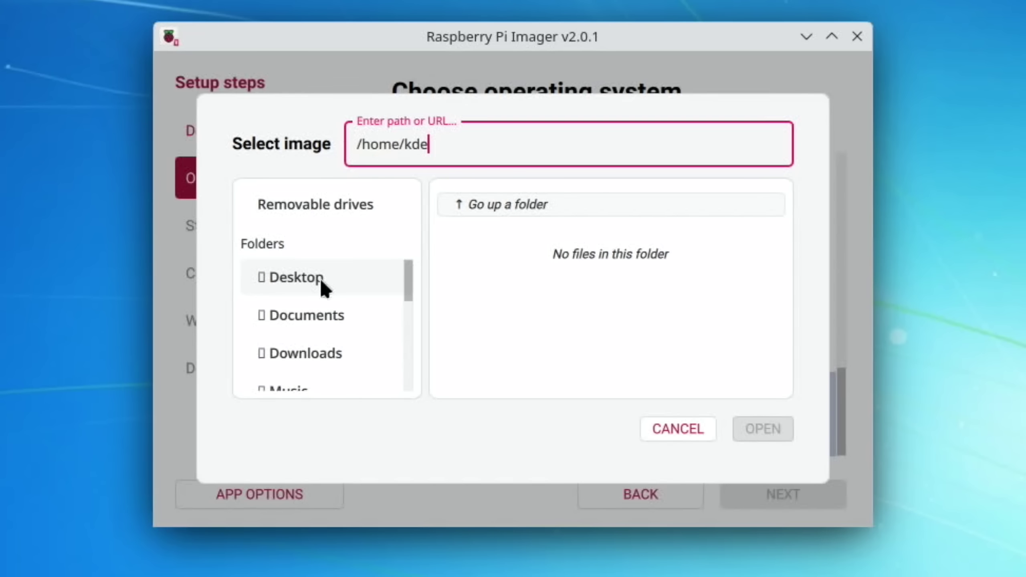
click(323, 343)
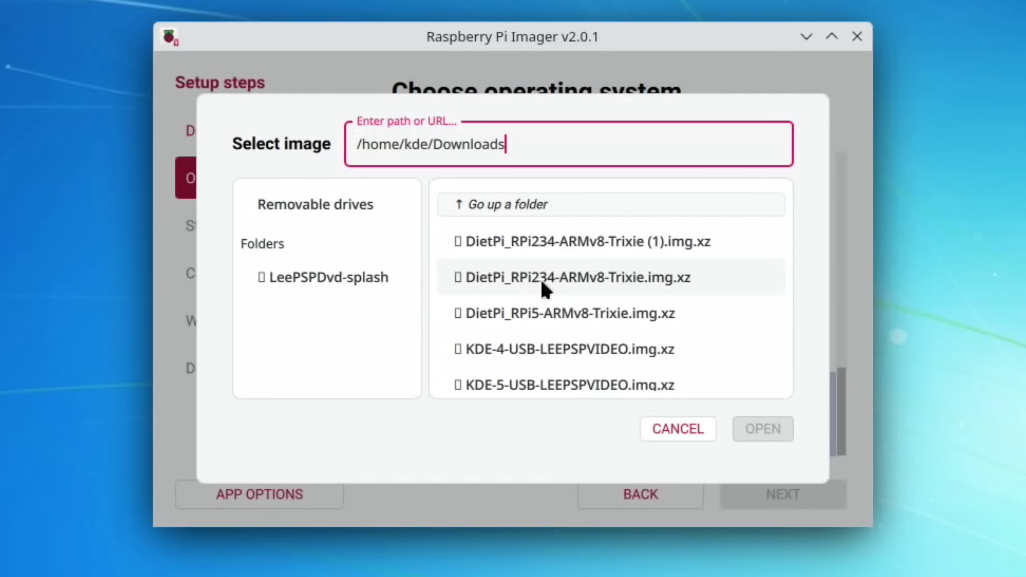
scroll(542, 281, down, 3)
scroll(543, 283, down, 2)
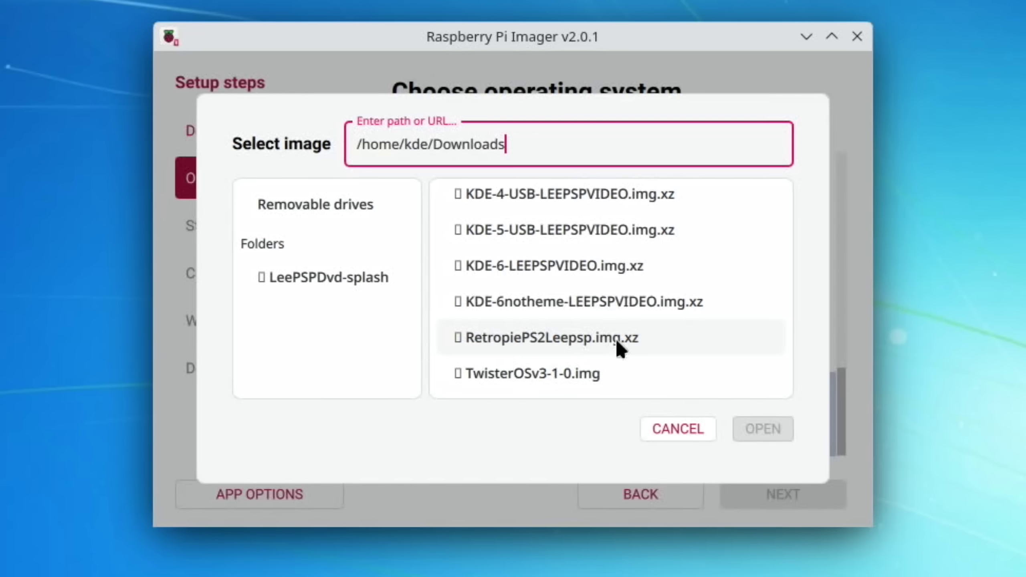
Close the image browser and make Raspberry Pi 2 the target device
click(679, 425)
scroll(519, 279, up, 5)
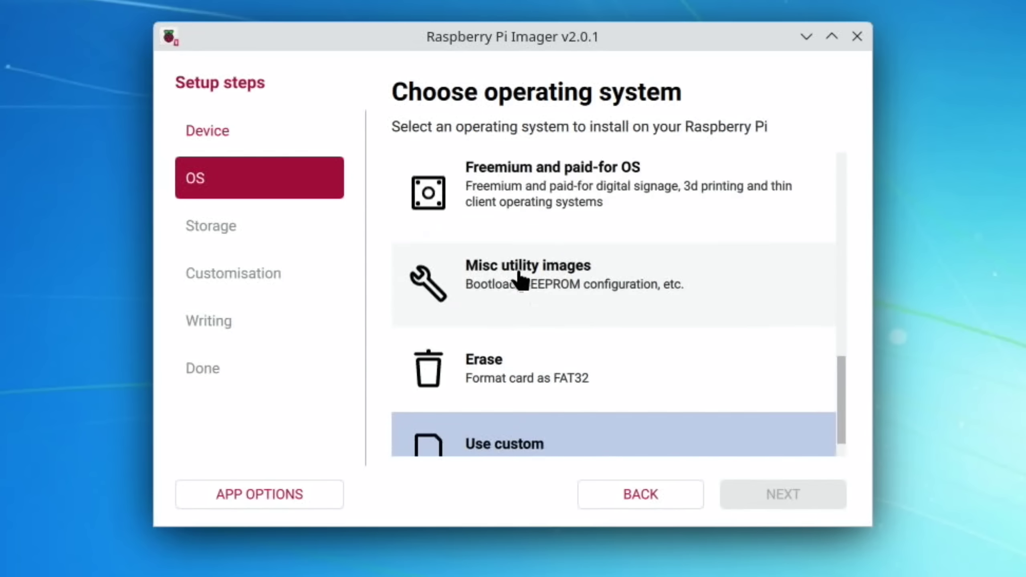
scroll(519, 280, up, 10)
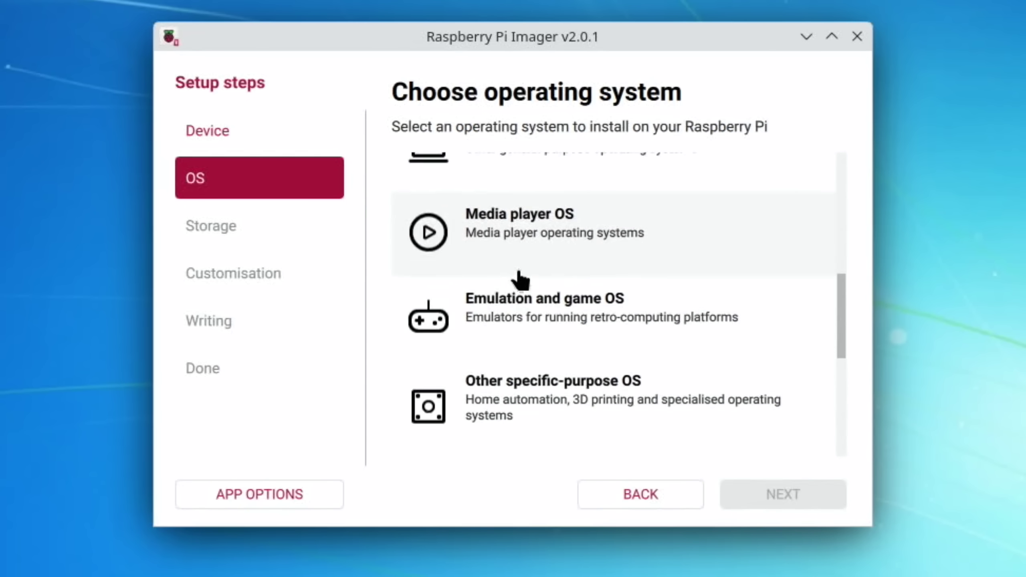
click(654, 501)
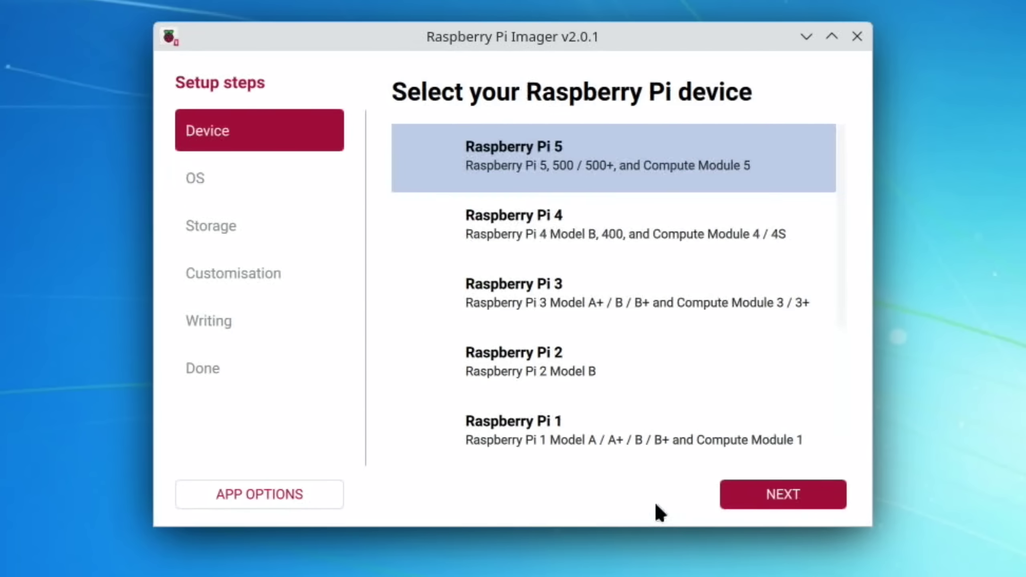
click(537, 363)
click(764, 500)
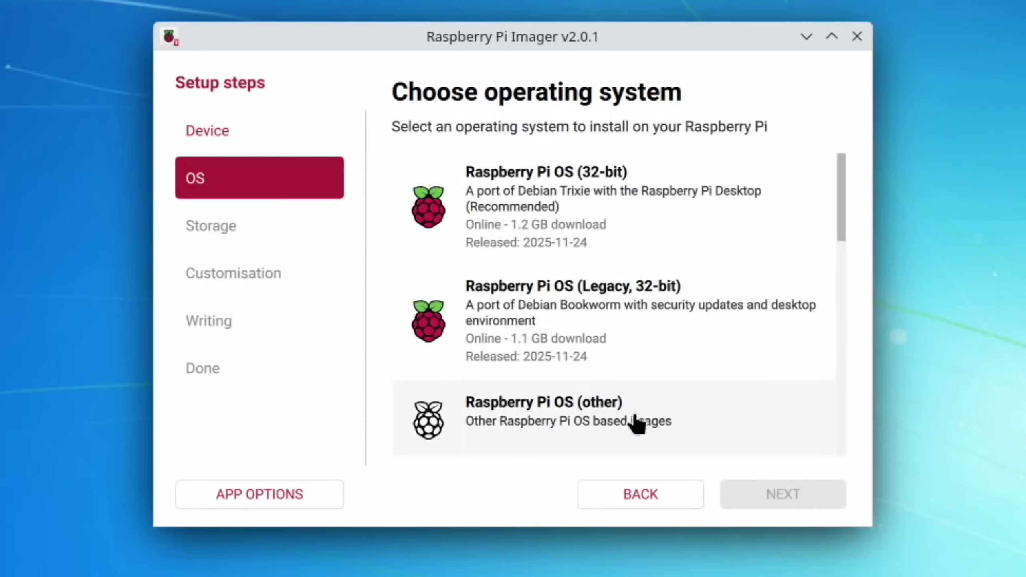
Browse the Emulation and game OS category, then return to the main category list
scroll(576, 348, down, 8)
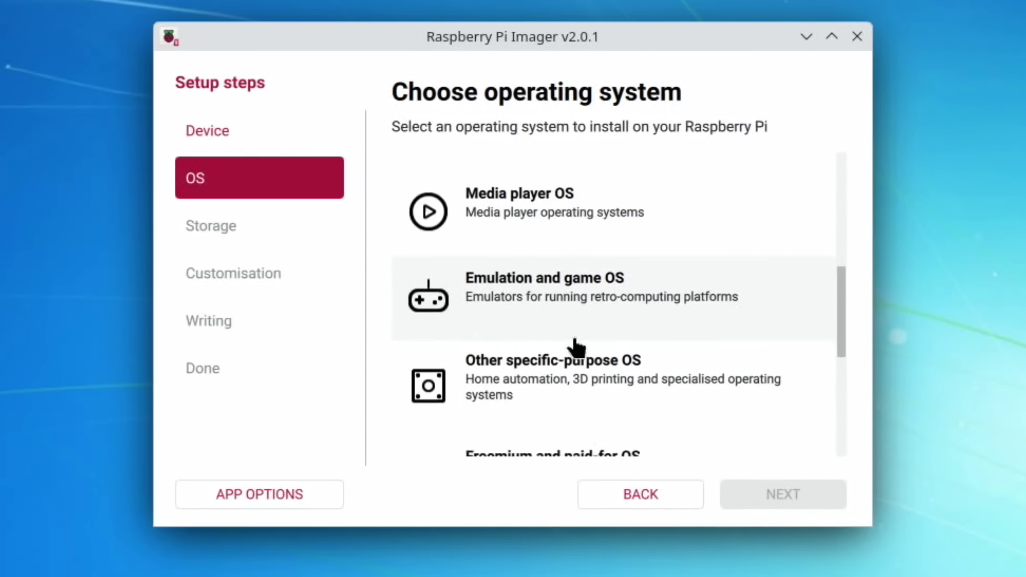
click(564, 214)
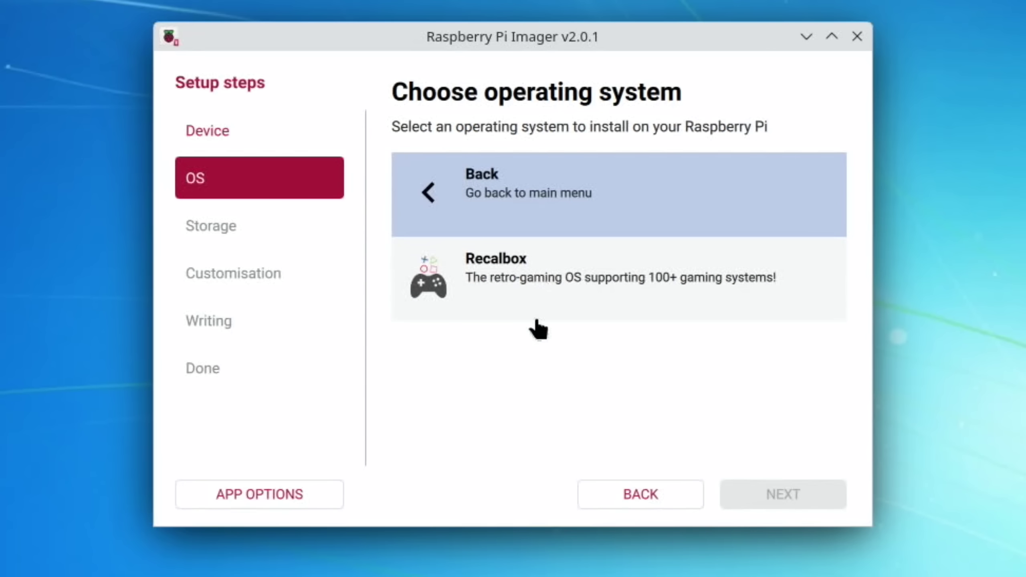
click(435, 201)
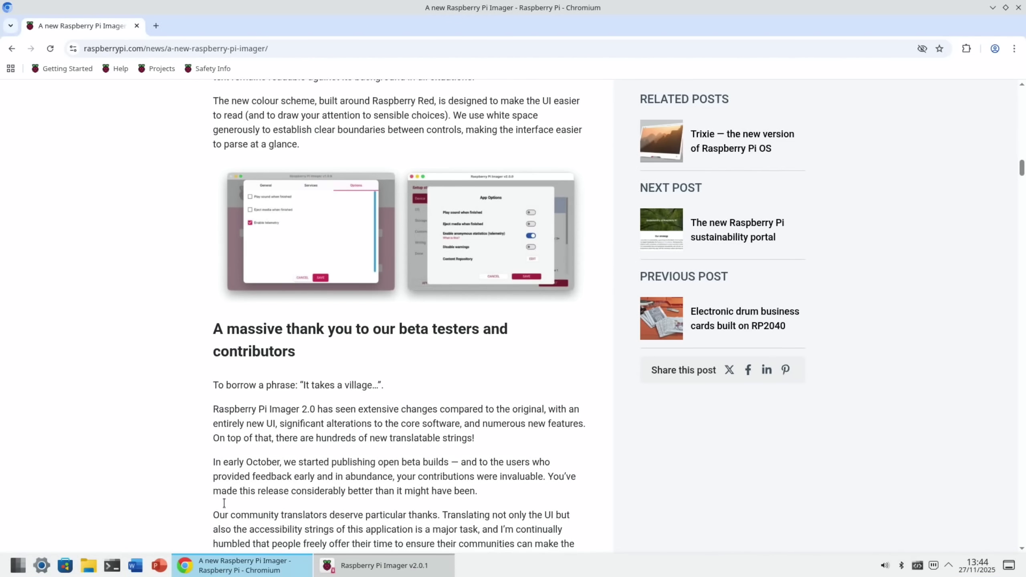
Search Google for 'retropie' in a new Chromium tab
click(157, 26)
text(retropie)
key(Return)
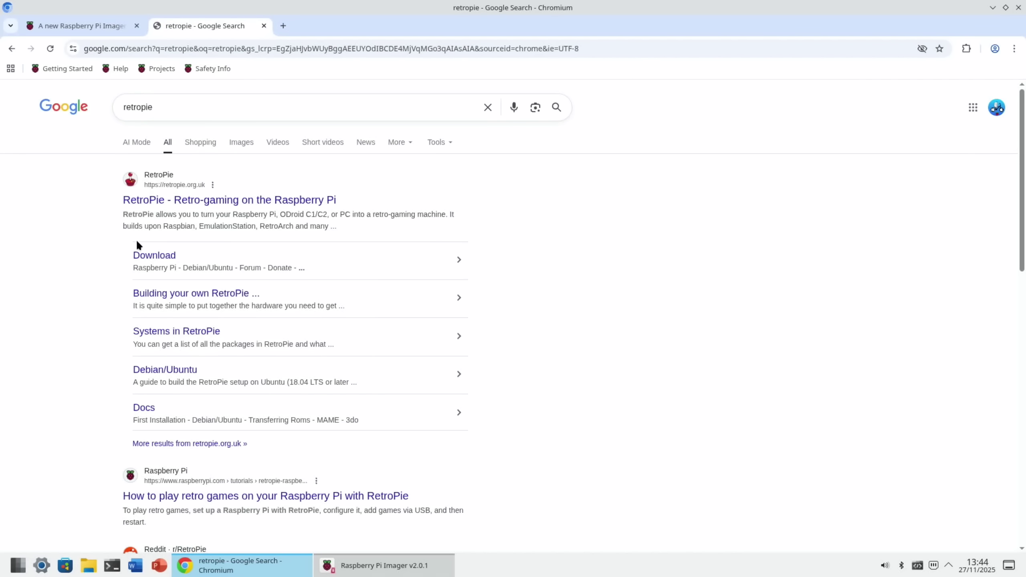
Open the RetroPie v4.8 download page, then return to the Imager article and Imager
click(153, 257)
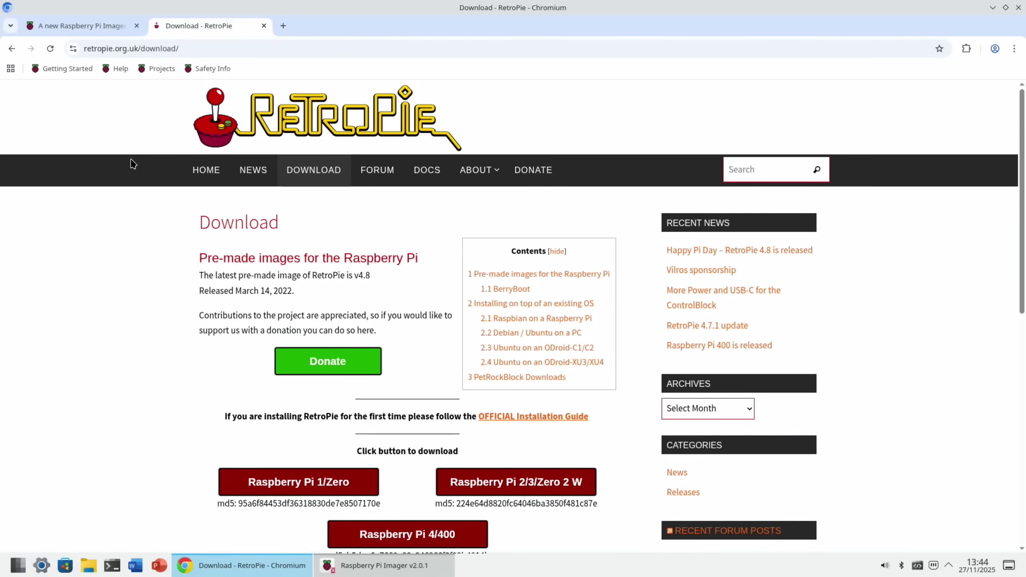
scroll(349, 298, down, 3)
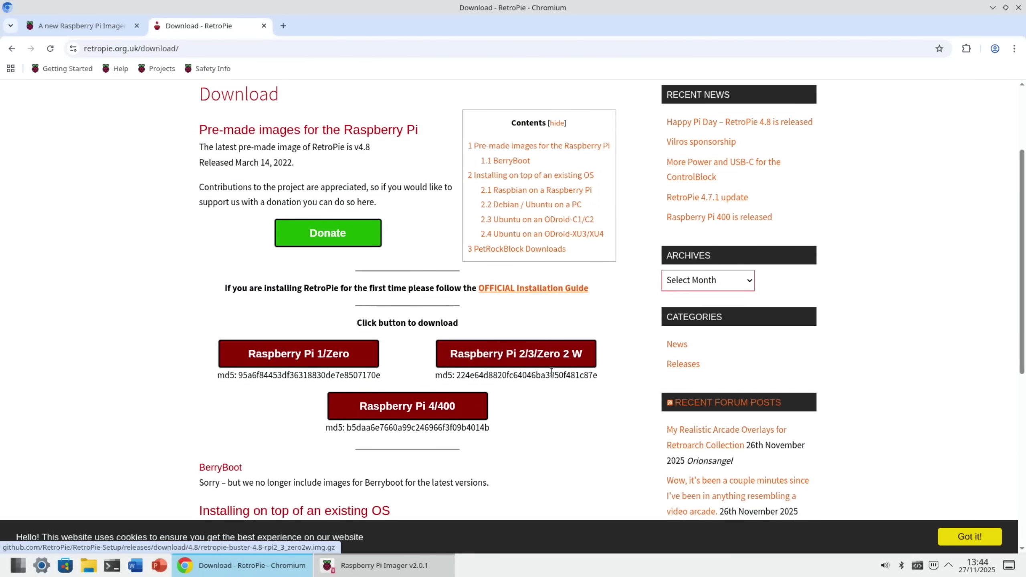
scroll(506, 375, down, 2)
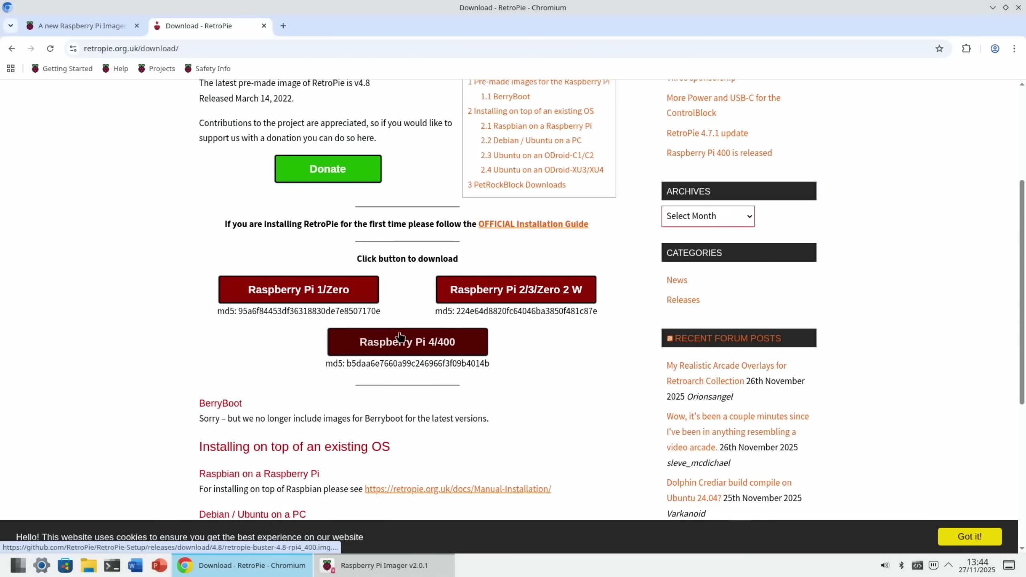
scroll(399, 336, down, 3)
click(81, 26)
click(378, 567)
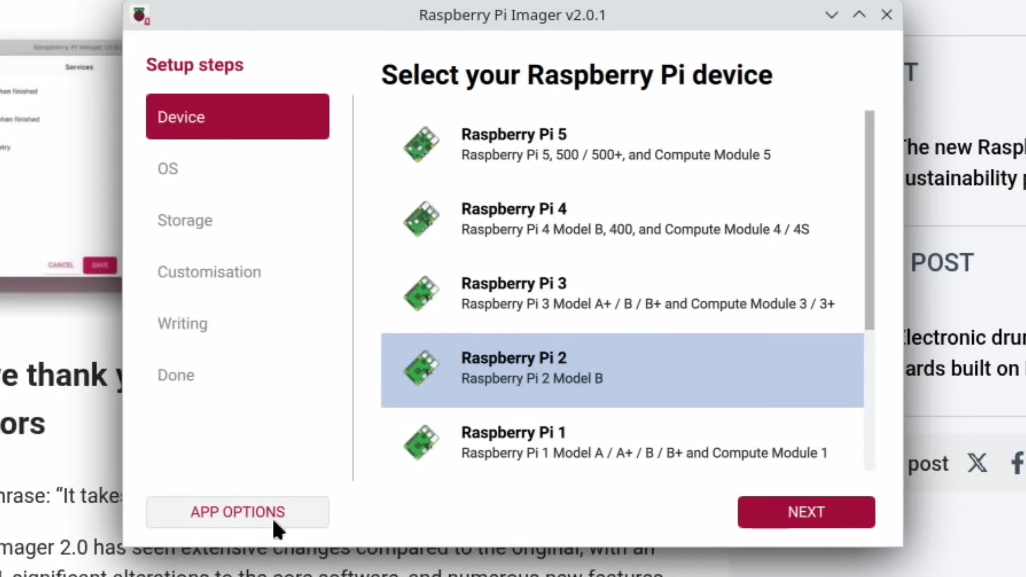
Open App Options and cancel the Disable warnings prompt so warnings stay on
click(247, 517)
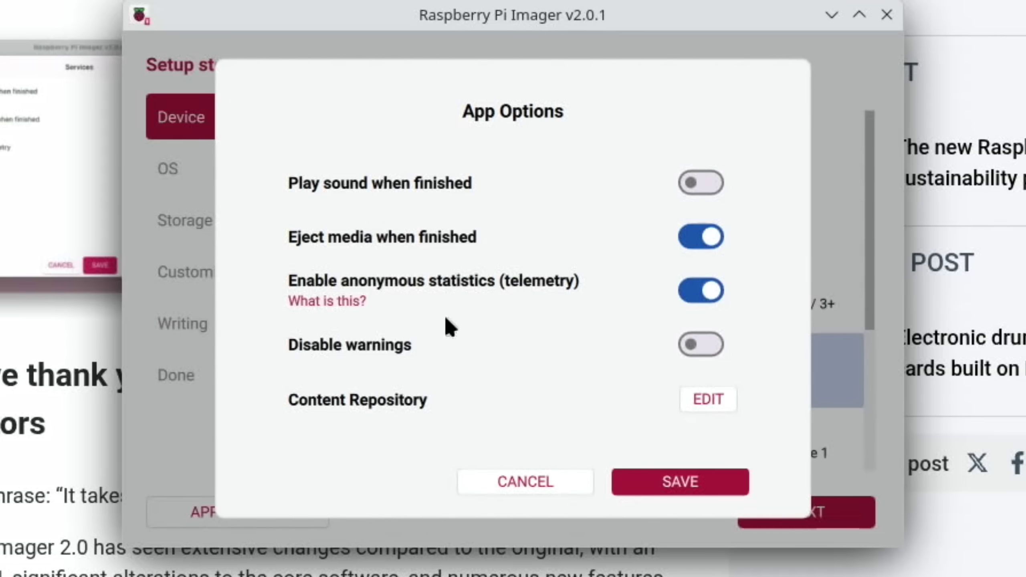
click(718, 350)
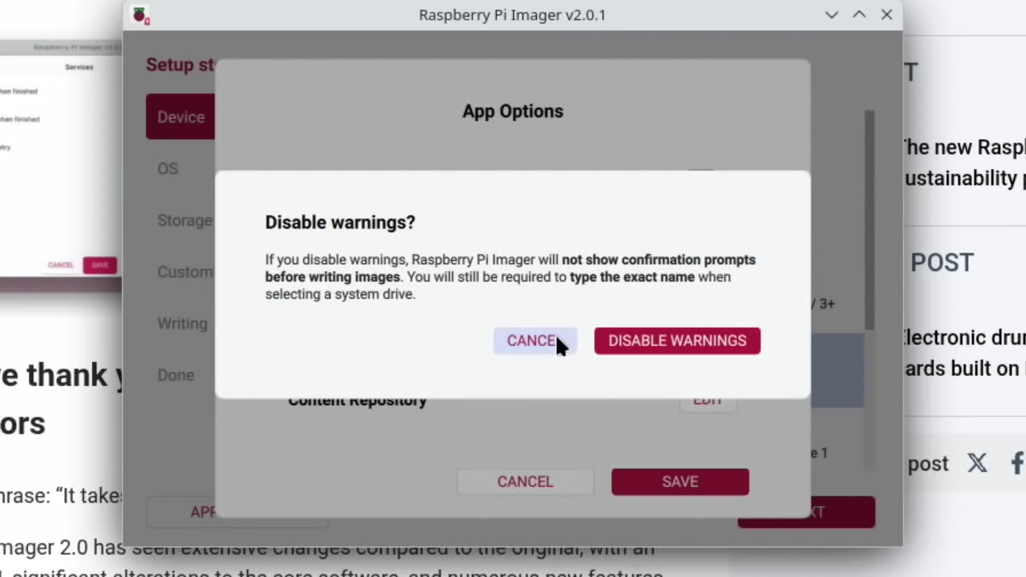
click(561, 344)
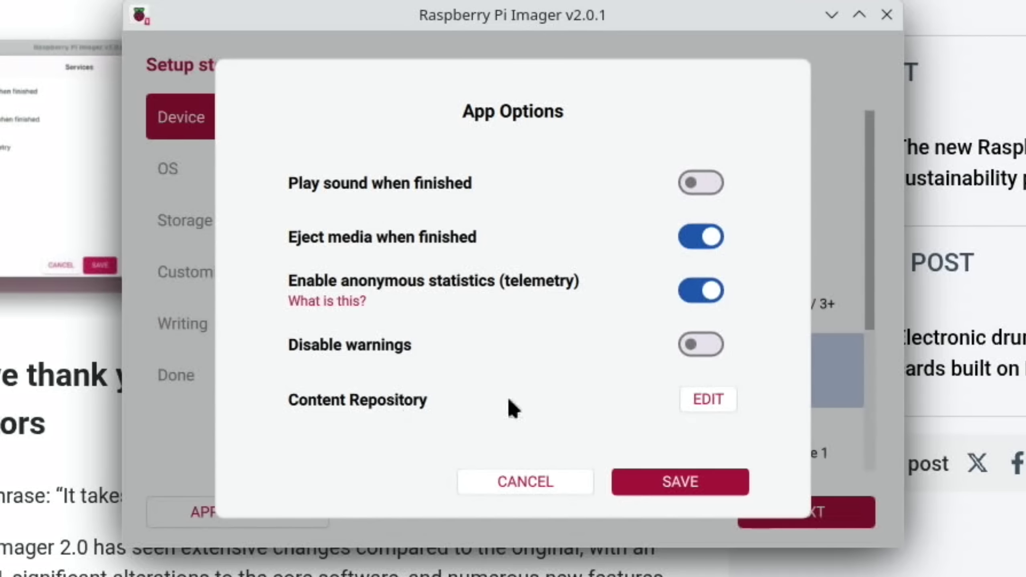
Open the Content Repository settings and select Use custom URL
click(702, 399)
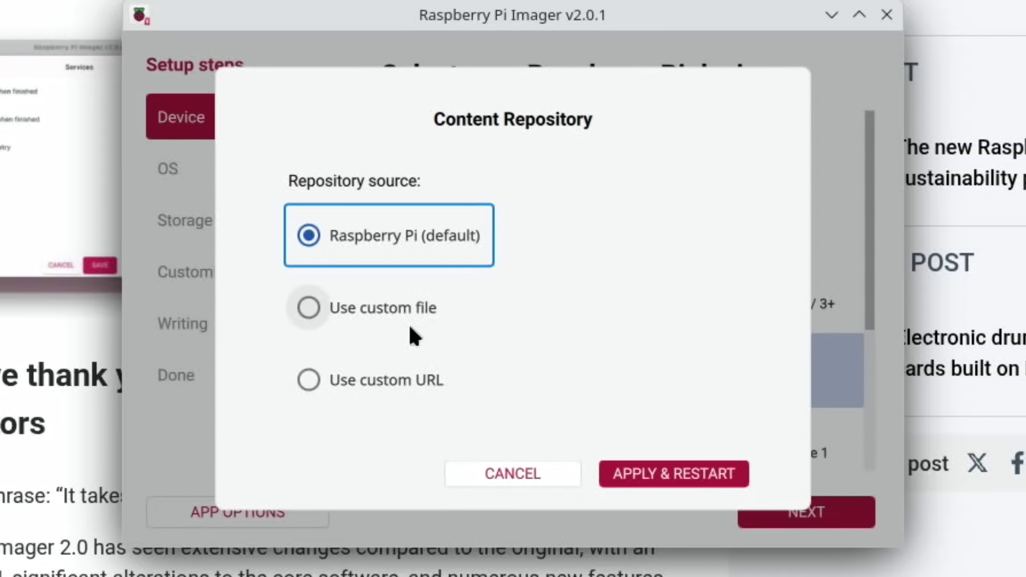
click(309, 379)
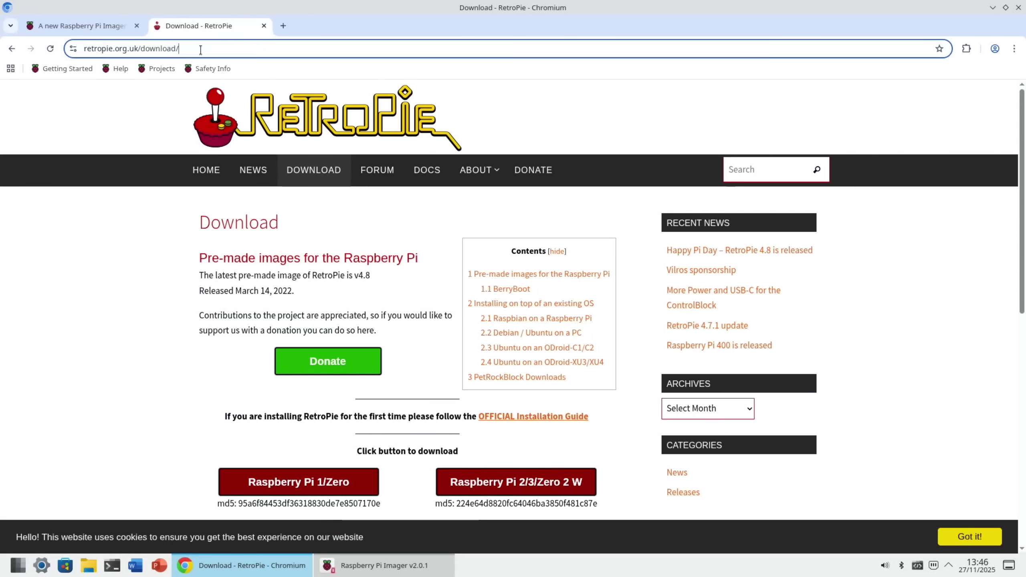
drag(199, 48, 80, 49)
right_click(93, 52)
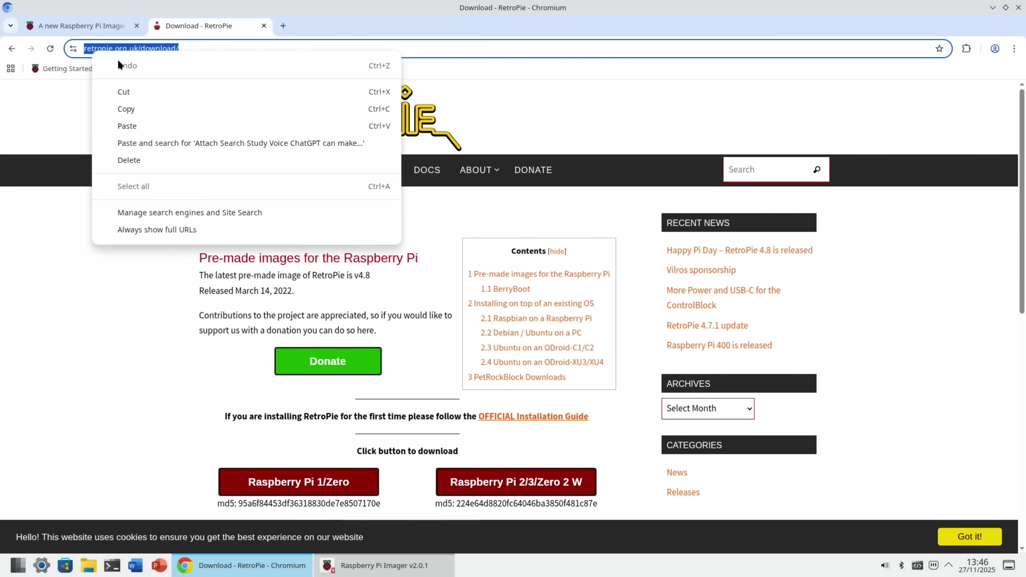
click(125, 109)
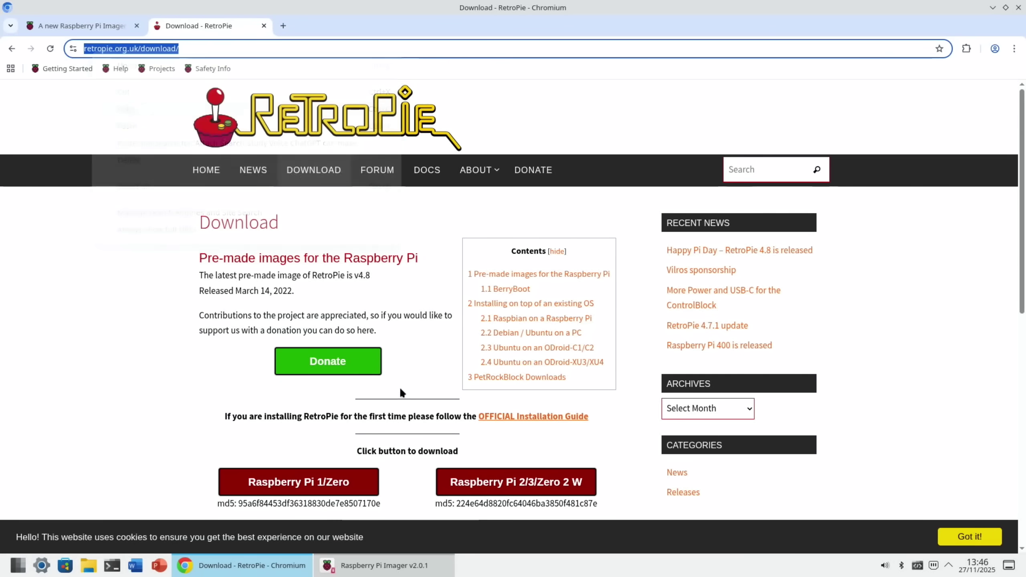
click(363, 571)
right_click(452, 336)
click(474, 359)
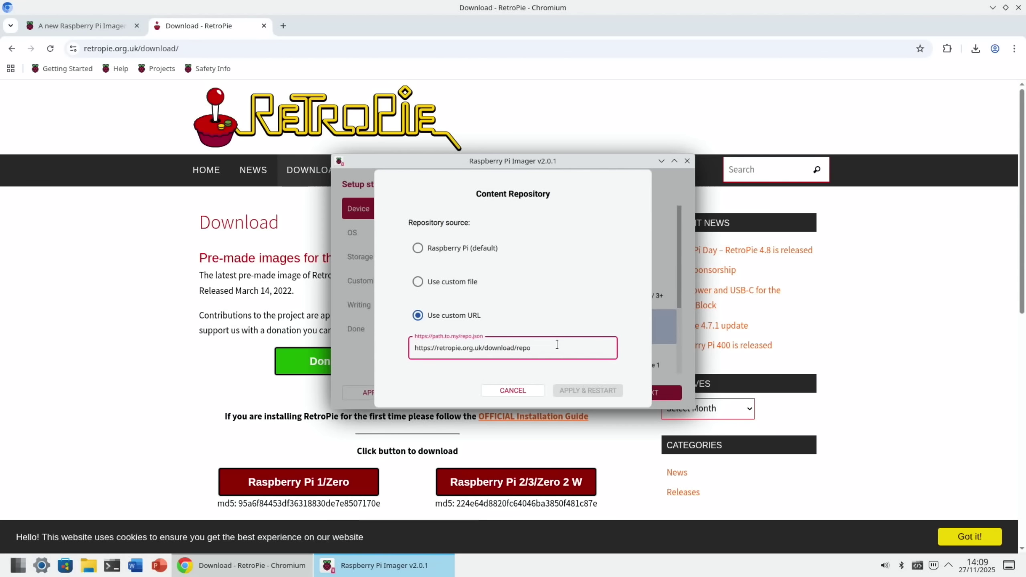
text(repo.json)
click(567, 390)
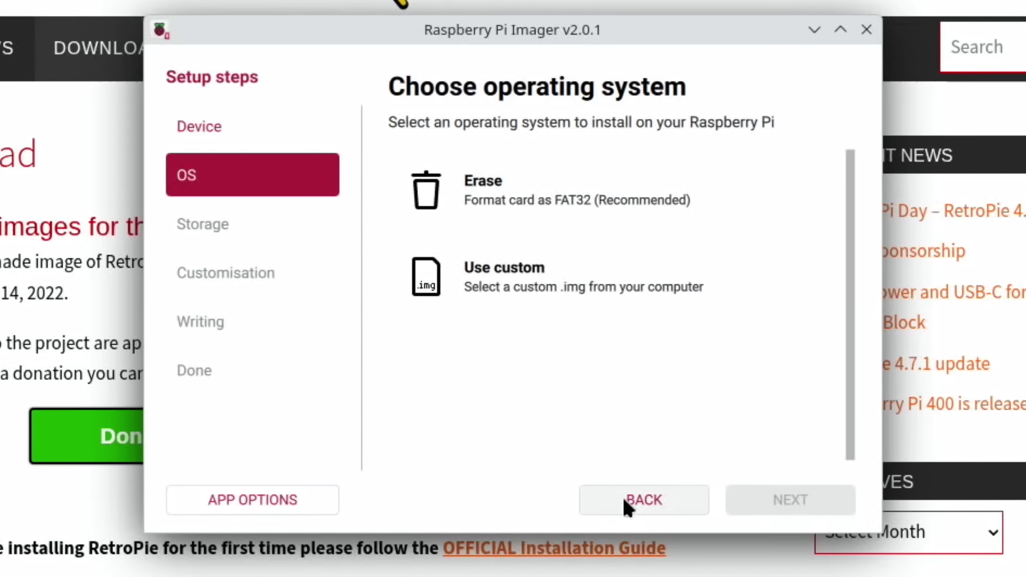
Return to the device step and continue to the OS list without choosing a device
click(626, 500)
scroll(465, 202, down, 5)
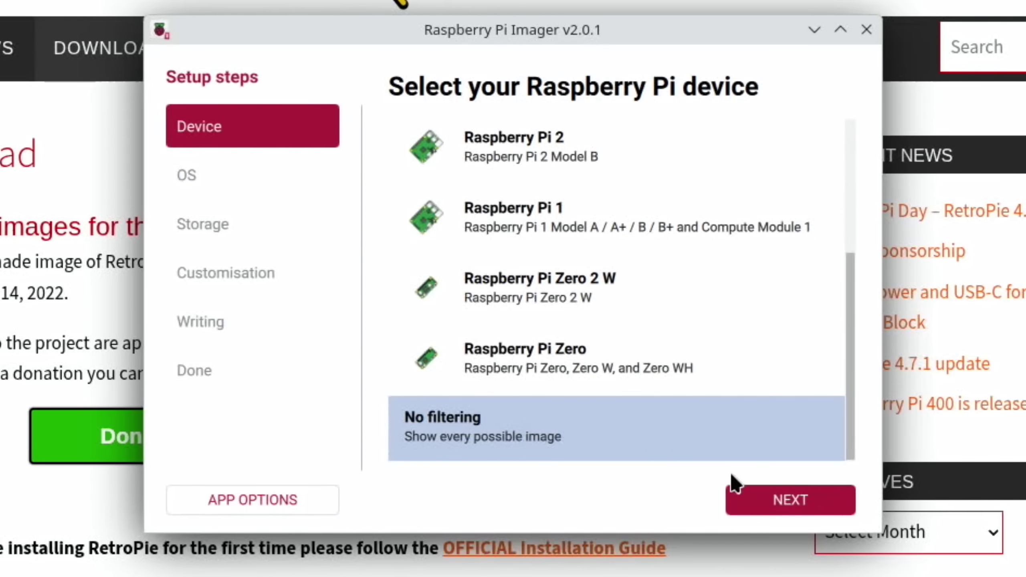
click(751, 497)
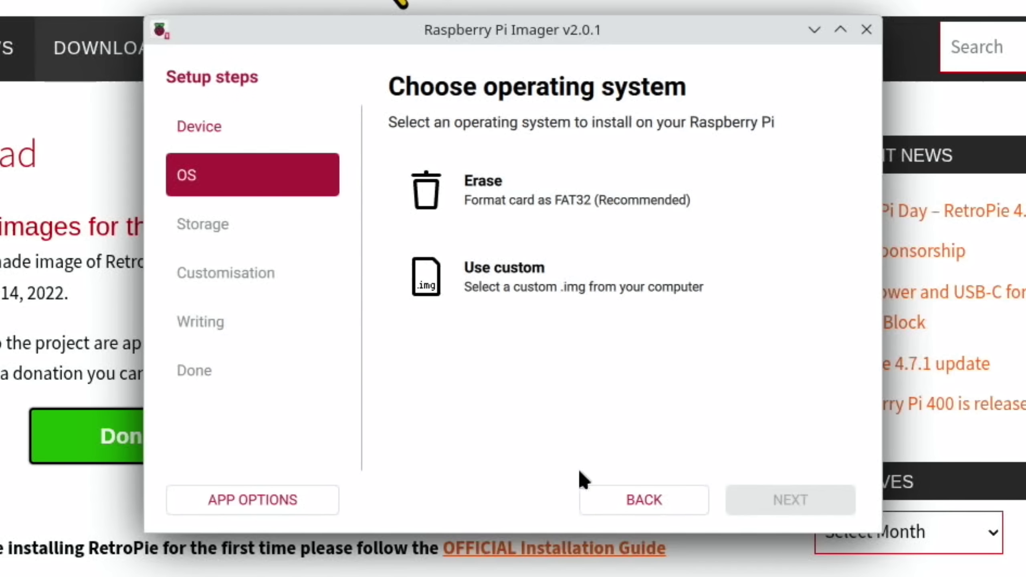
Reopen the Content Repository settings and clear the RetroPie URL from the custom field
click(309, 503)
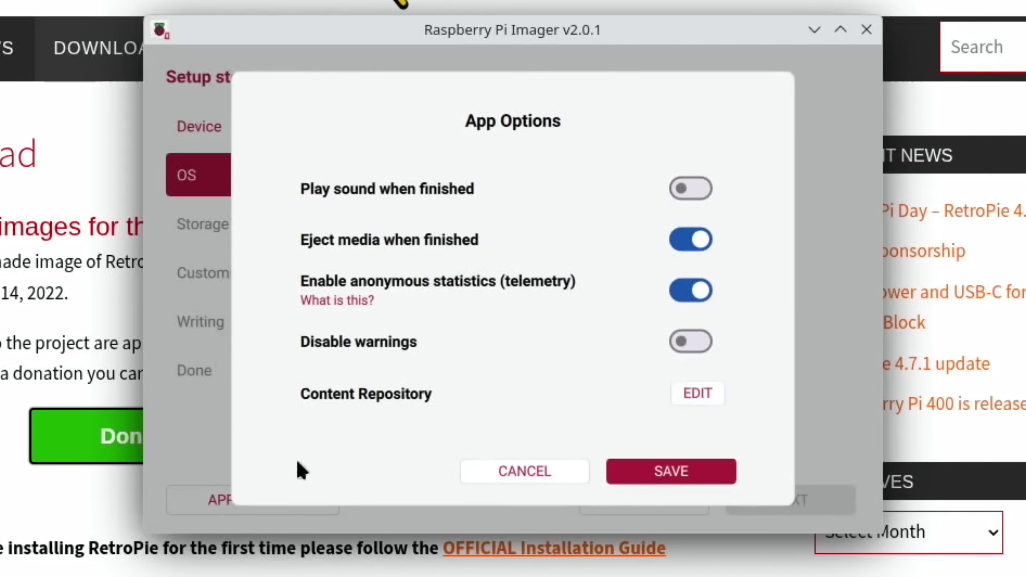
click(695, 394)
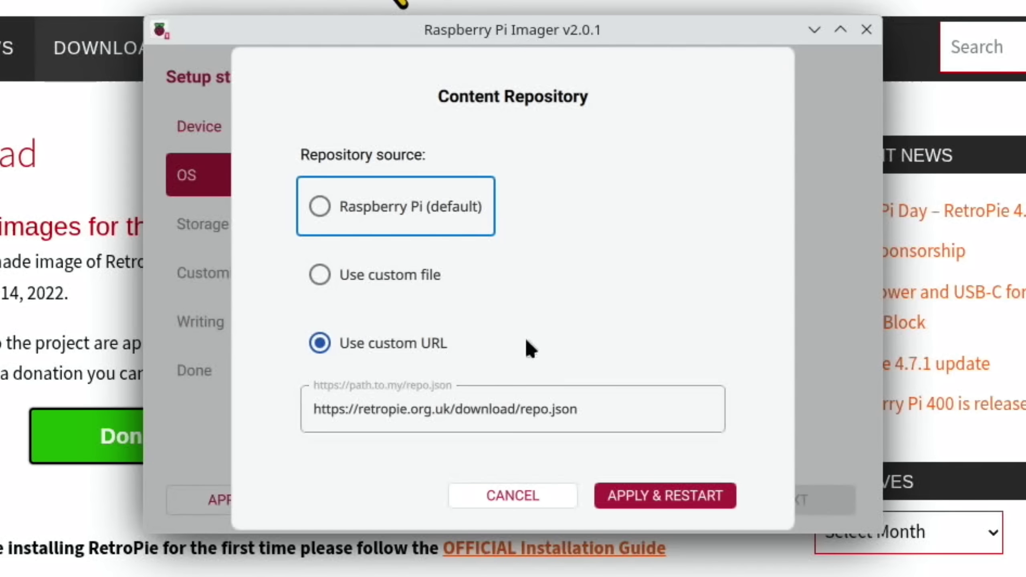
click(317, 210)
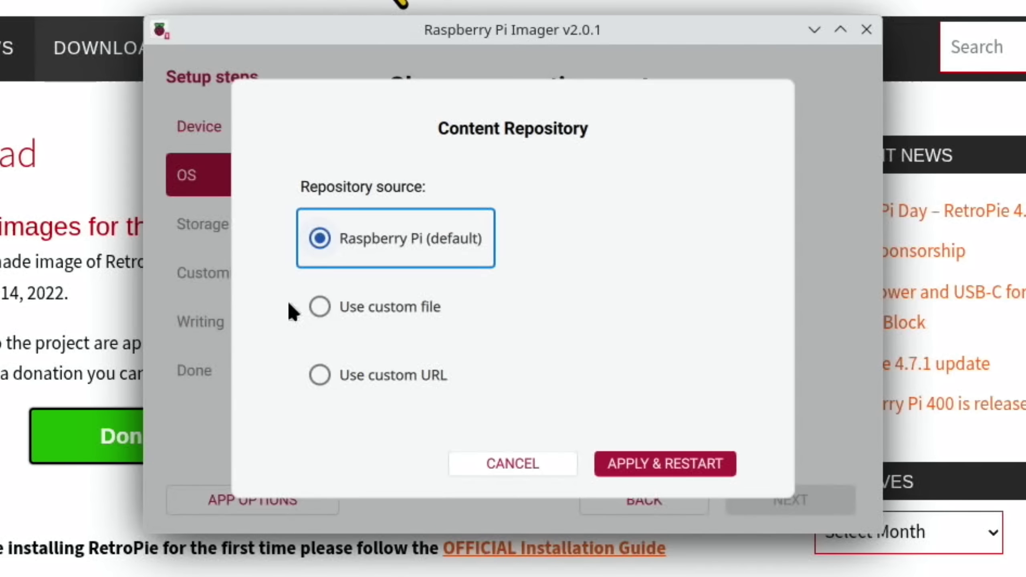
click(327, 372)
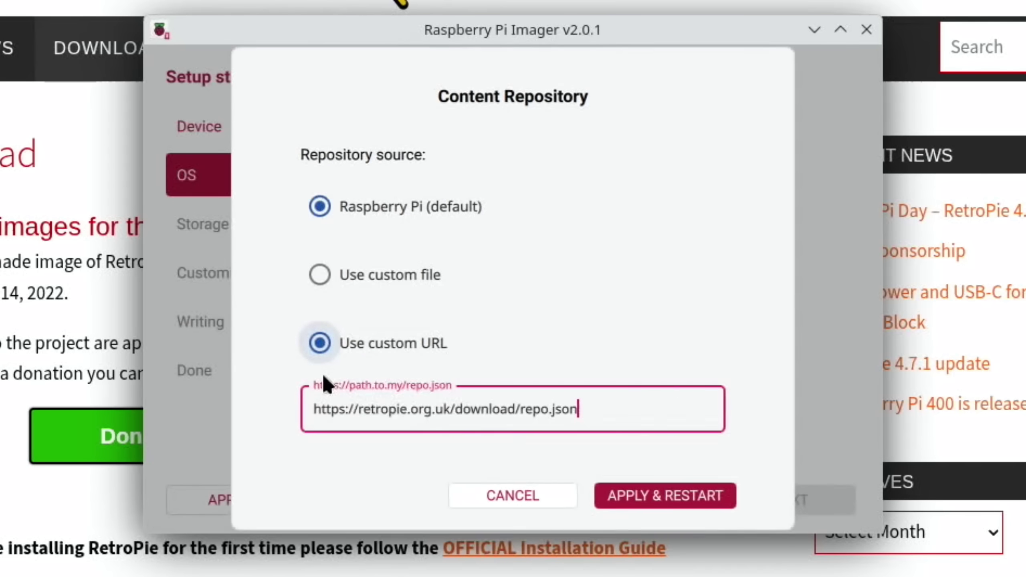
triple_click(545, 415)
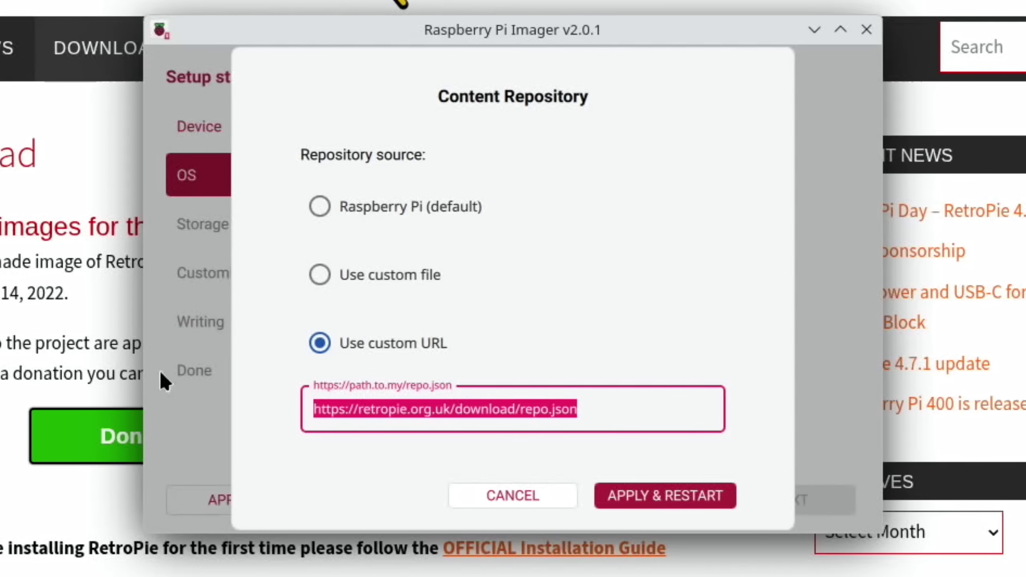
key(BackSpace)
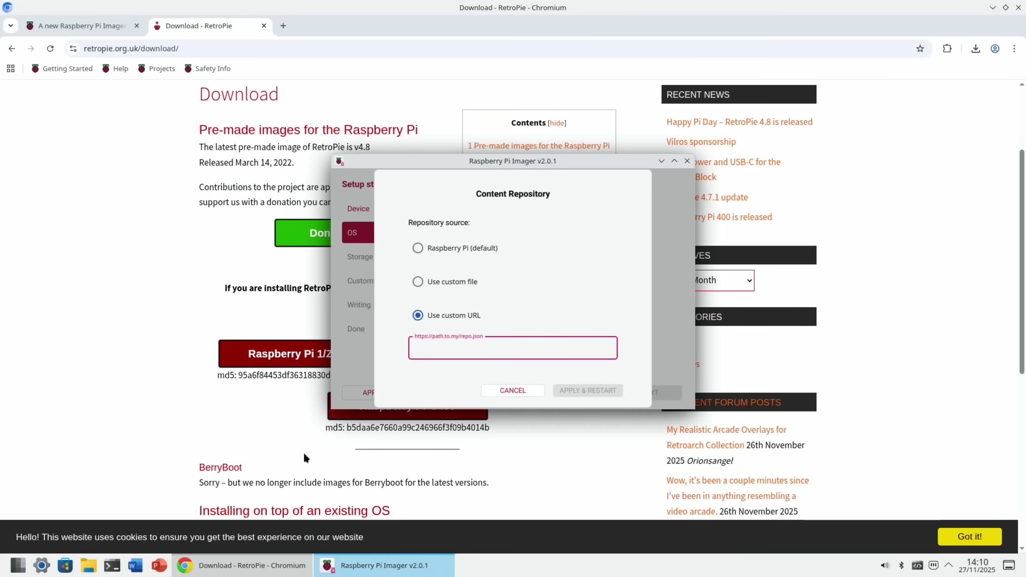
Paste the Raspberry Pi 4/400 image link, then switch the source back to Raspberry Pi (default)
scroll(323, 465, up, 2)
right_click(400, 470)
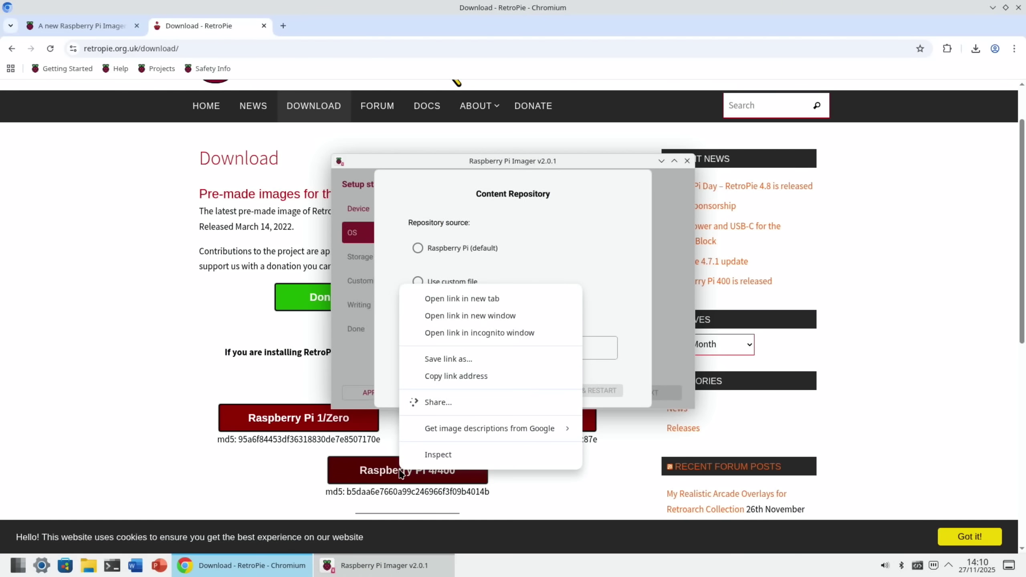
click(450, 374)
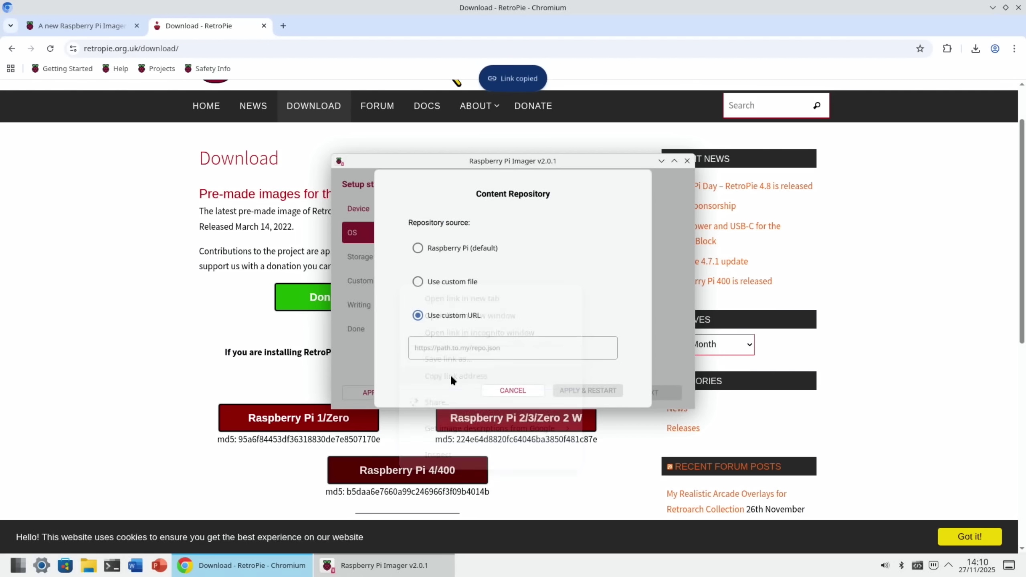
click(477, 350)
right_click(477, 350)
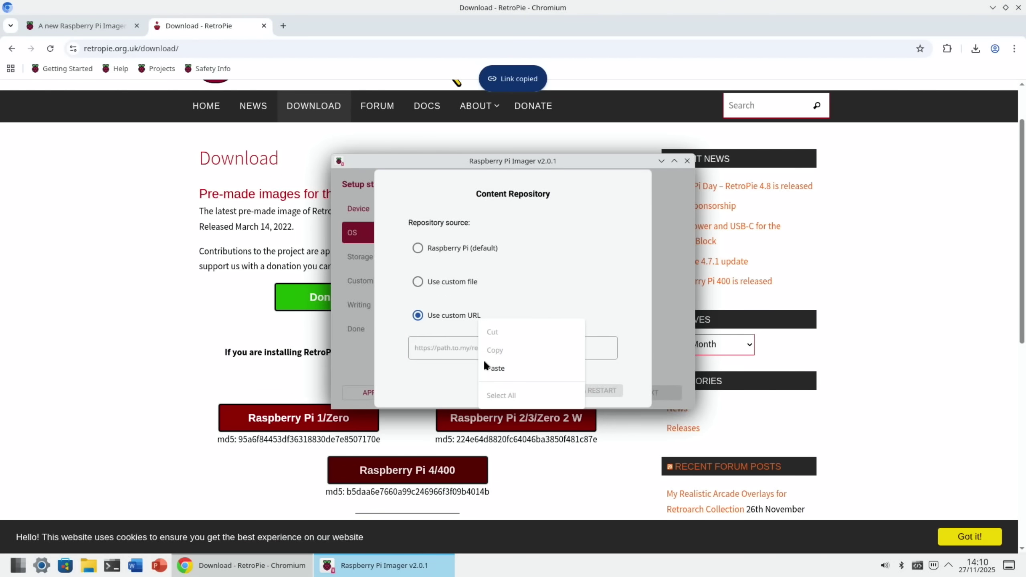
click(486, 367)
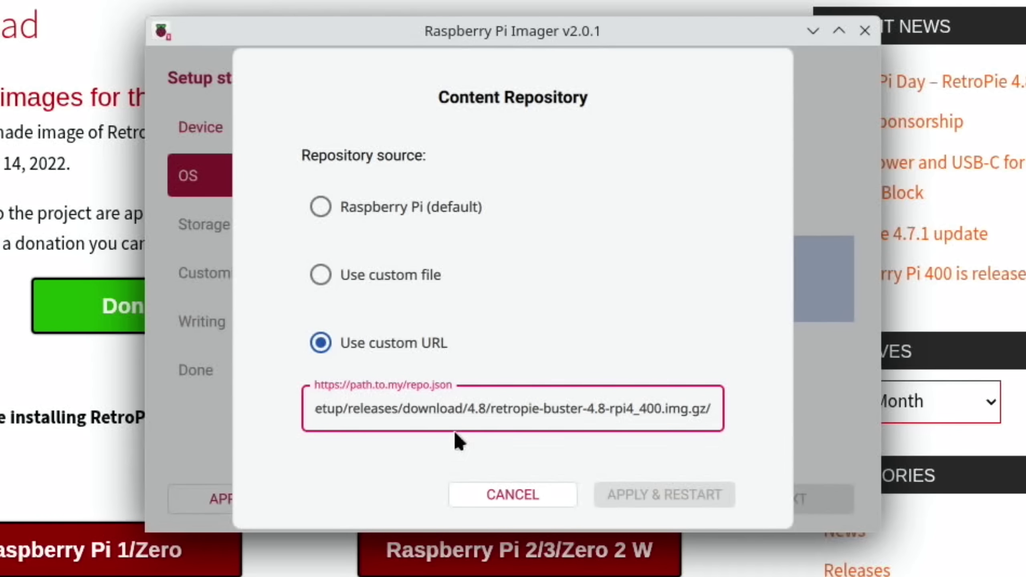
click(314, 200)
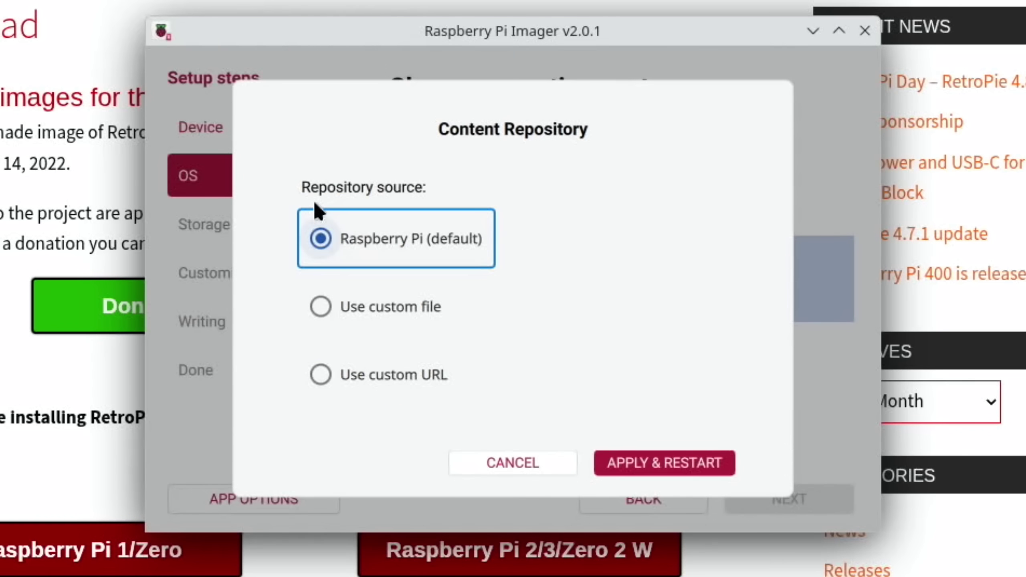
Apply the default repository, then open the IMAGER_REPO_URL documentation link from the article's comments
click(681, 461)
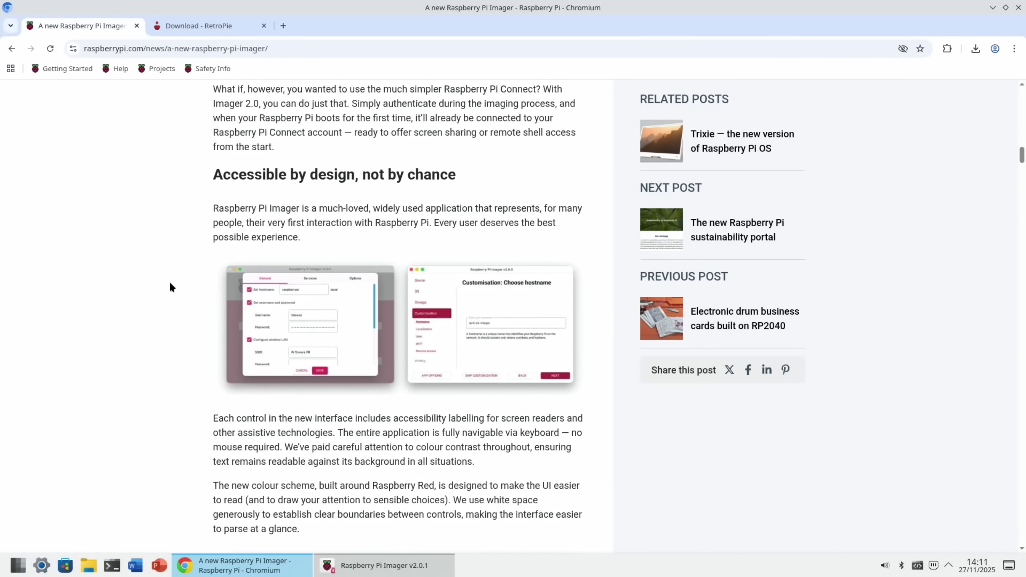
scroll(174, 281, down, 15)
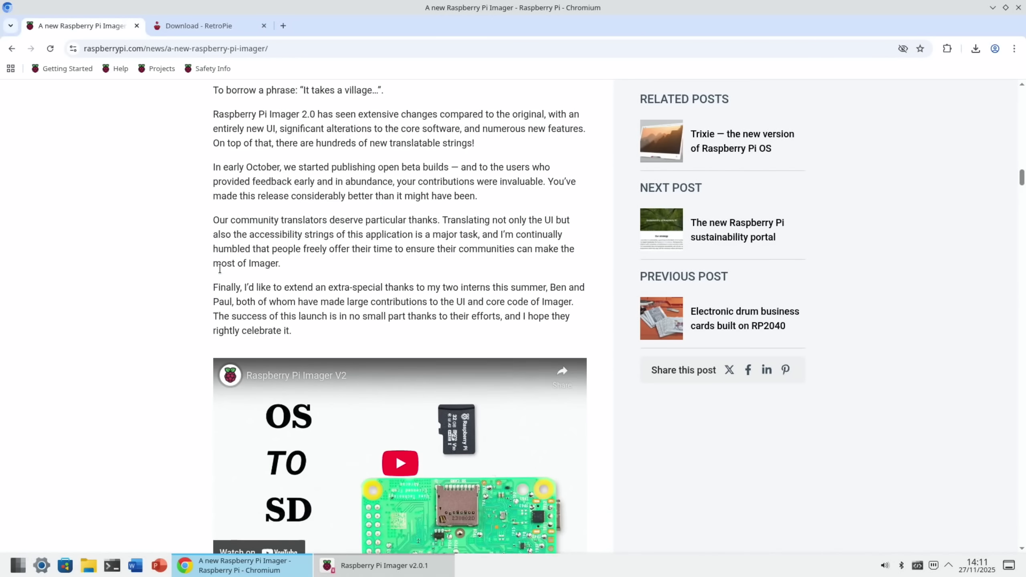
scroll(220, 269, down, 15)
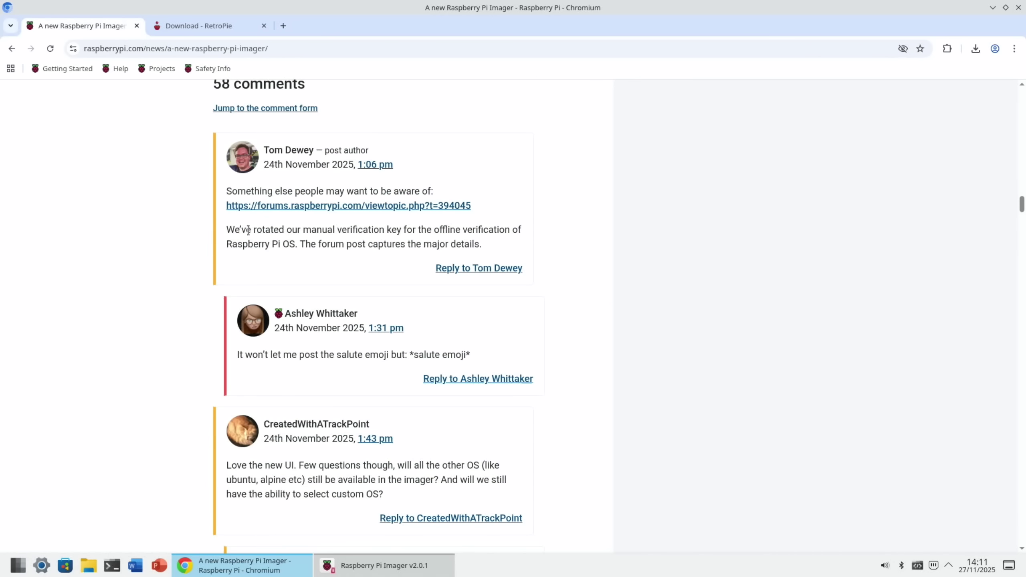
scroll(248, 230, down, 10)
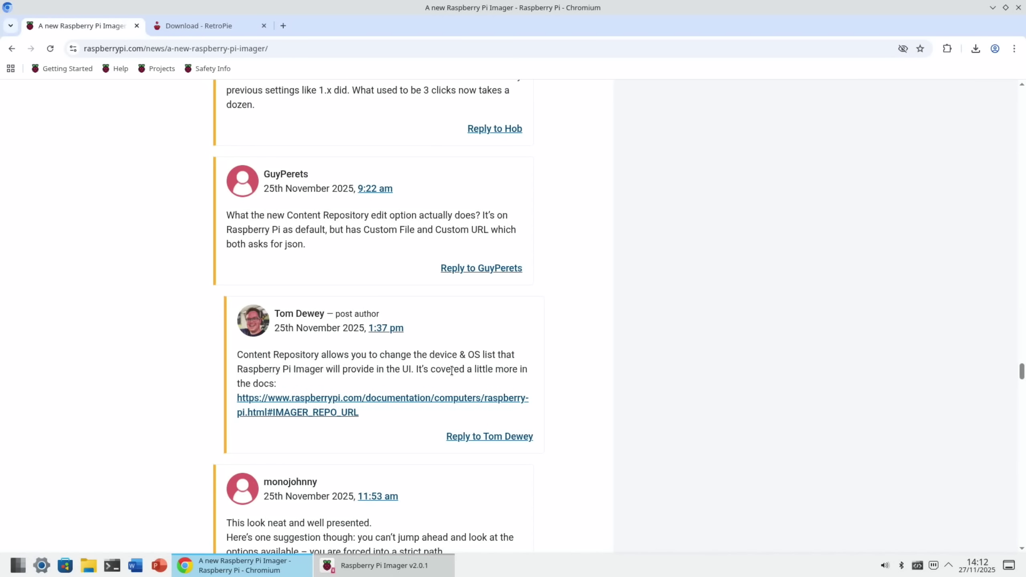
click(383, 398)
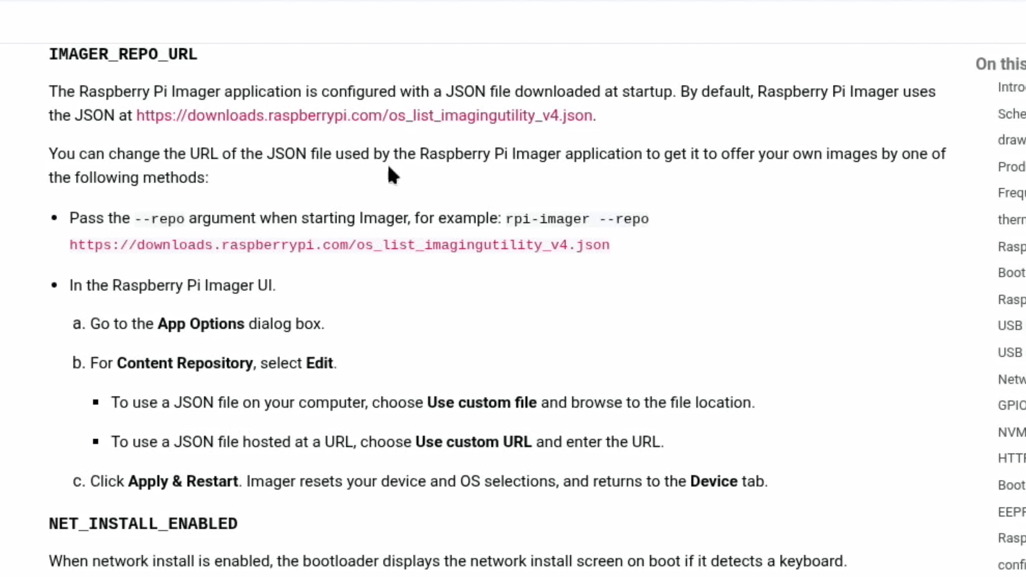
scroll(270, 435, up, 3)
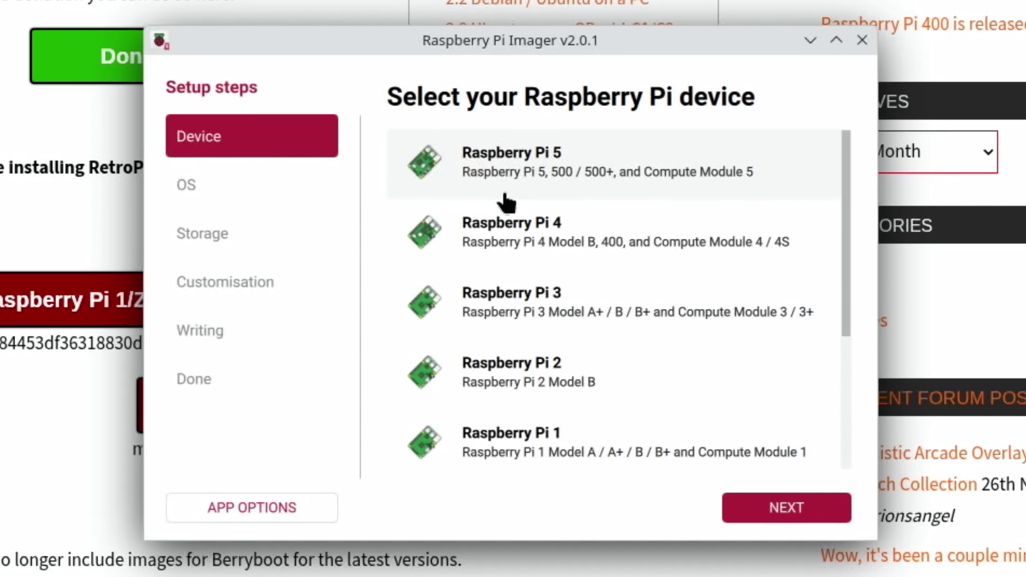
Choose Raspberry Pi 5, Raspberry Pi OS (64-bit) and the 30 GB internal SD card reader
click(509, 178)
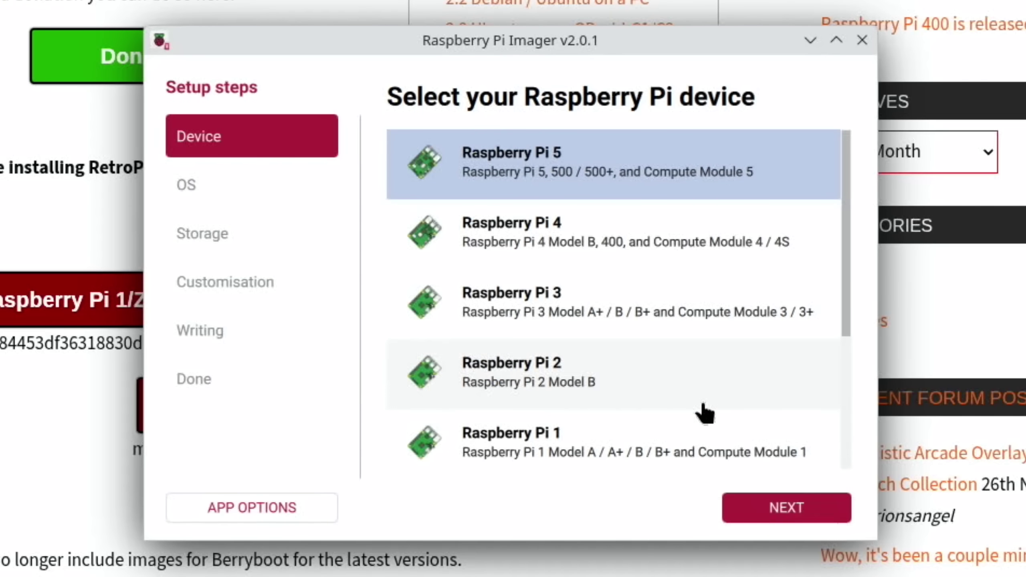
click(764, 498)
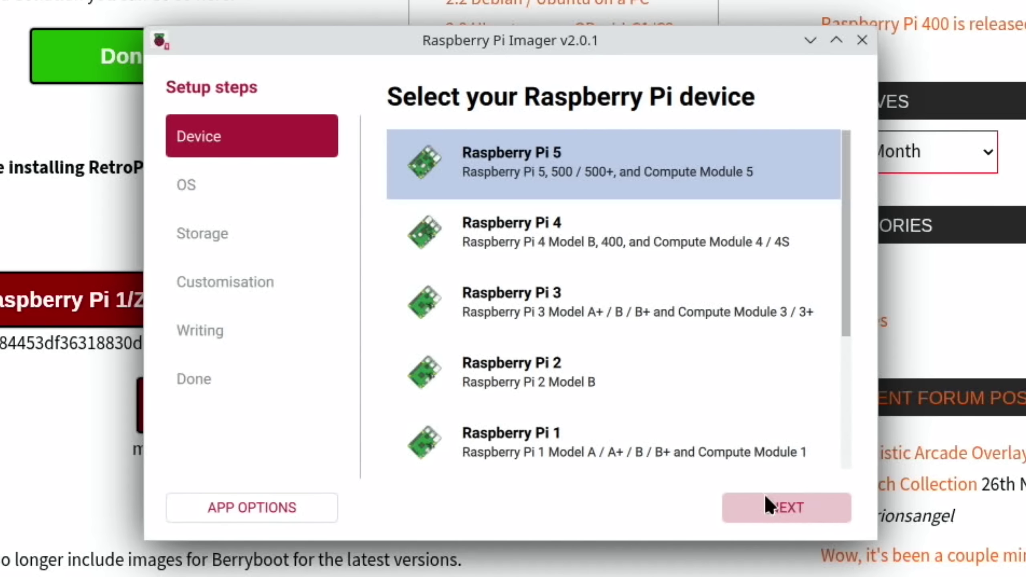
click(766, 497)
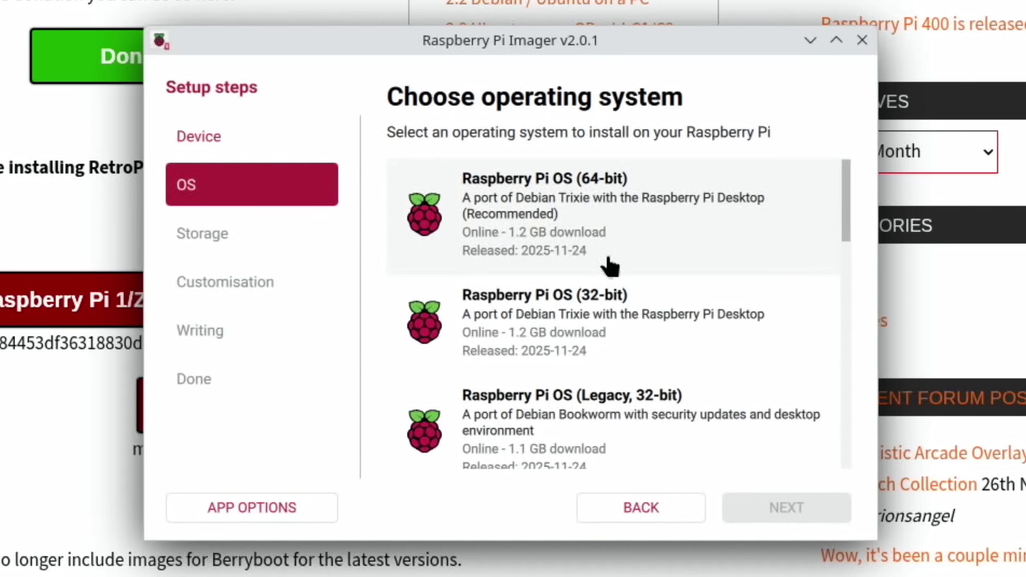
click(575, 209)
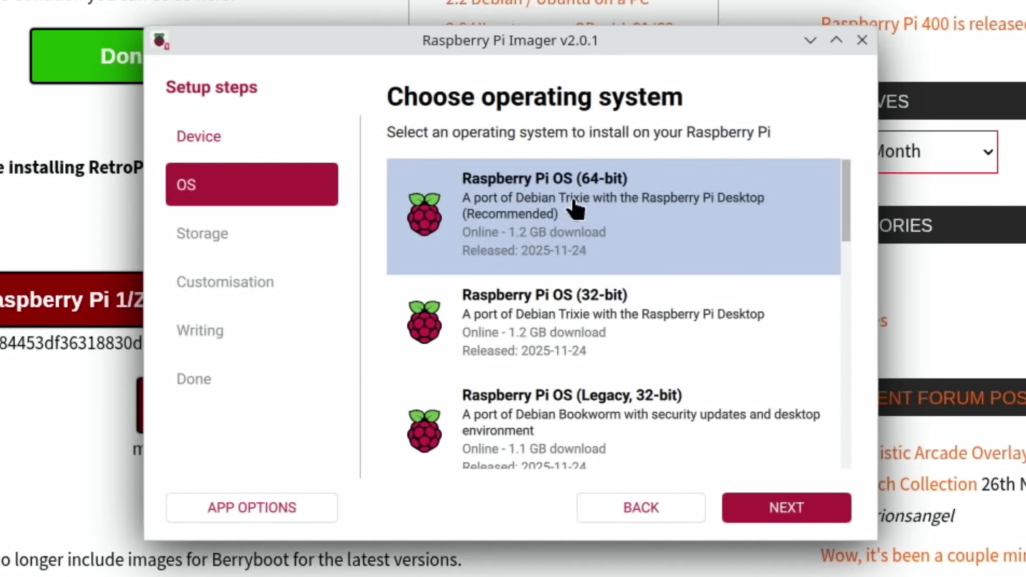
click(735, 511)
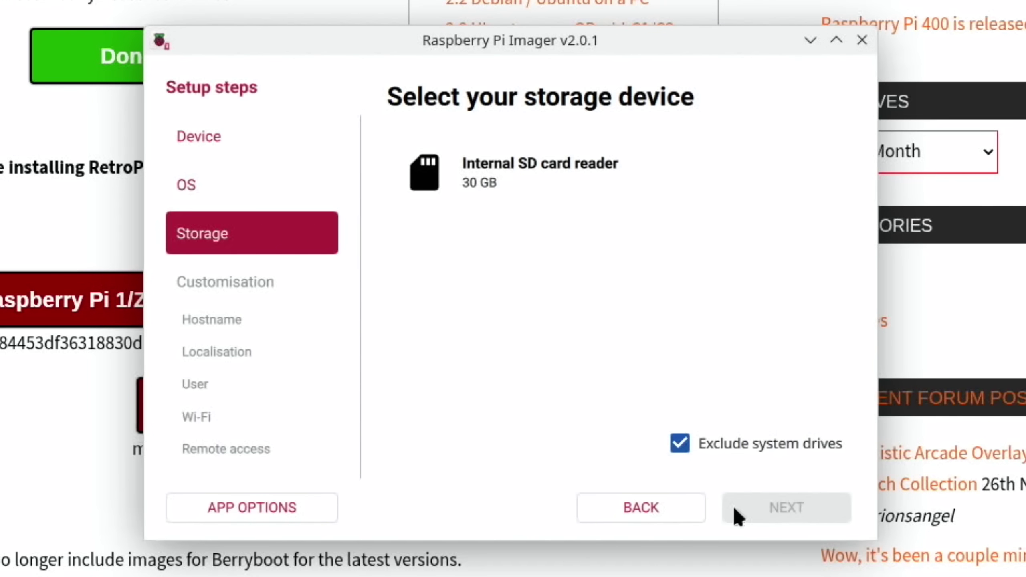
click(482, 194)
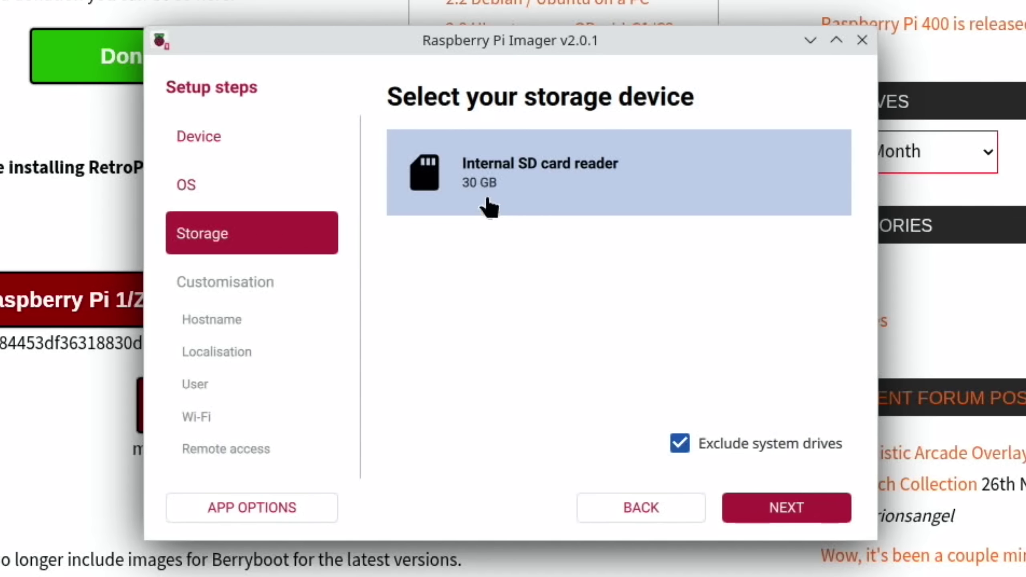
click(776, 520)
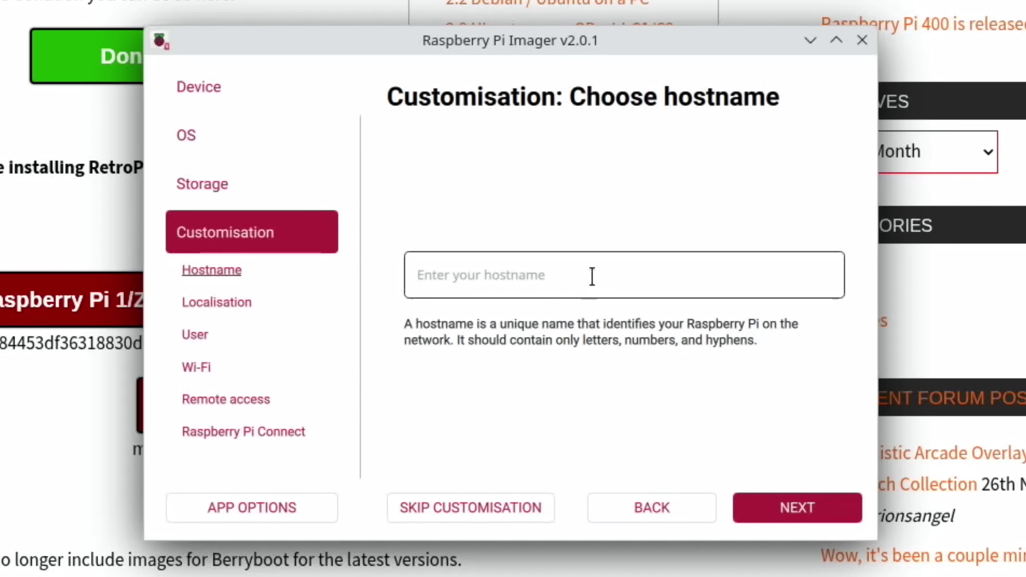
Leave the hostname blank and scroll the capital city list to London (United Kingdom)
click(773, 508)
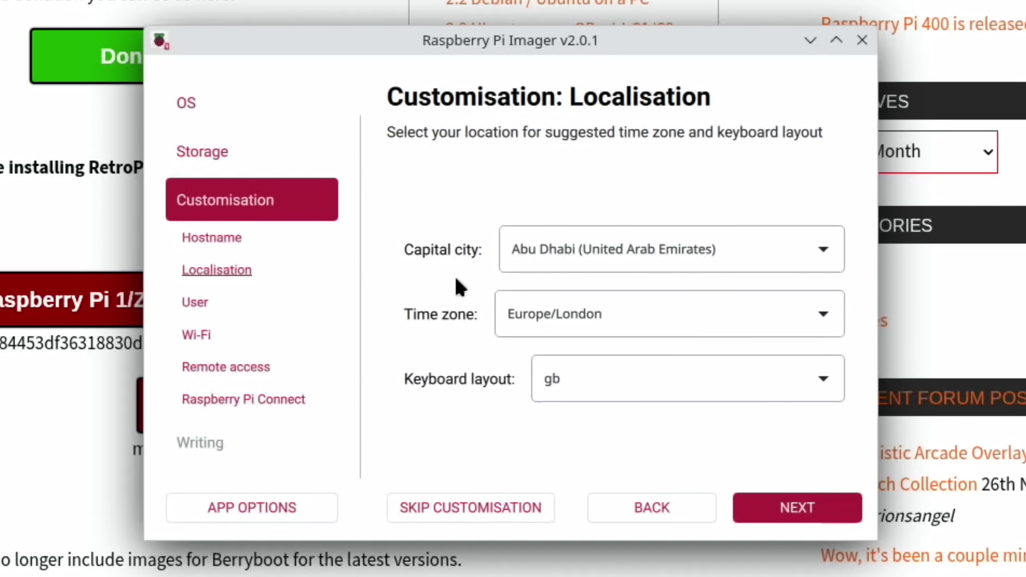
click(598, 259)
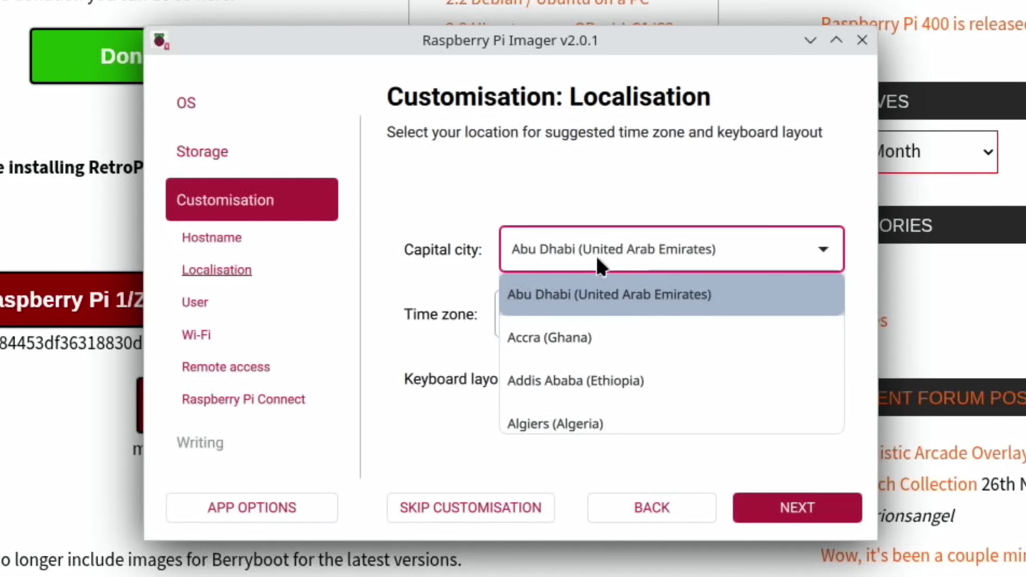
scroll(596, 344, down, 1)
scroll(594, 340, down, 8)
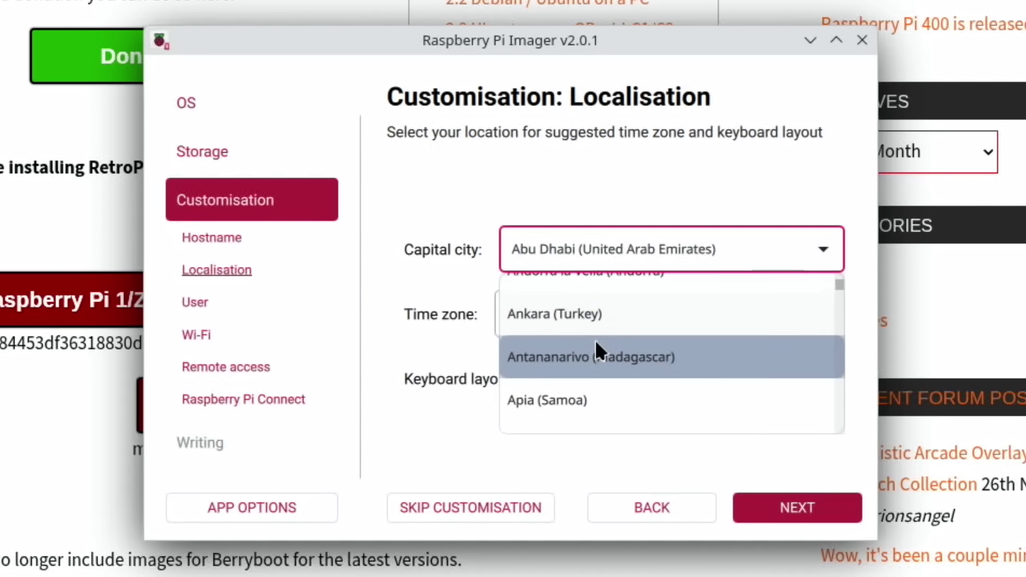
scroll(595, 340, down, 8)
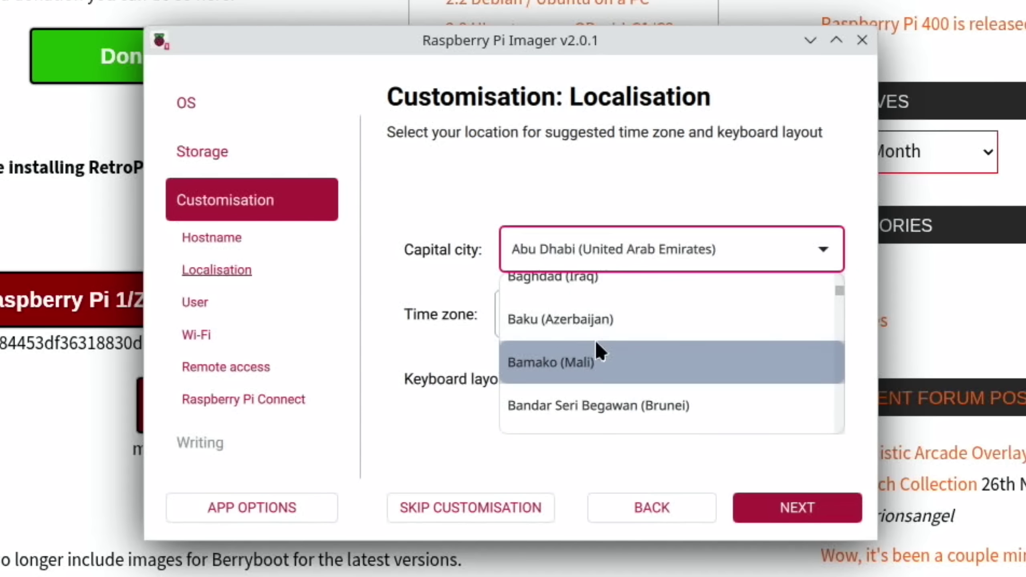
scroll(595, 340, down, 10)
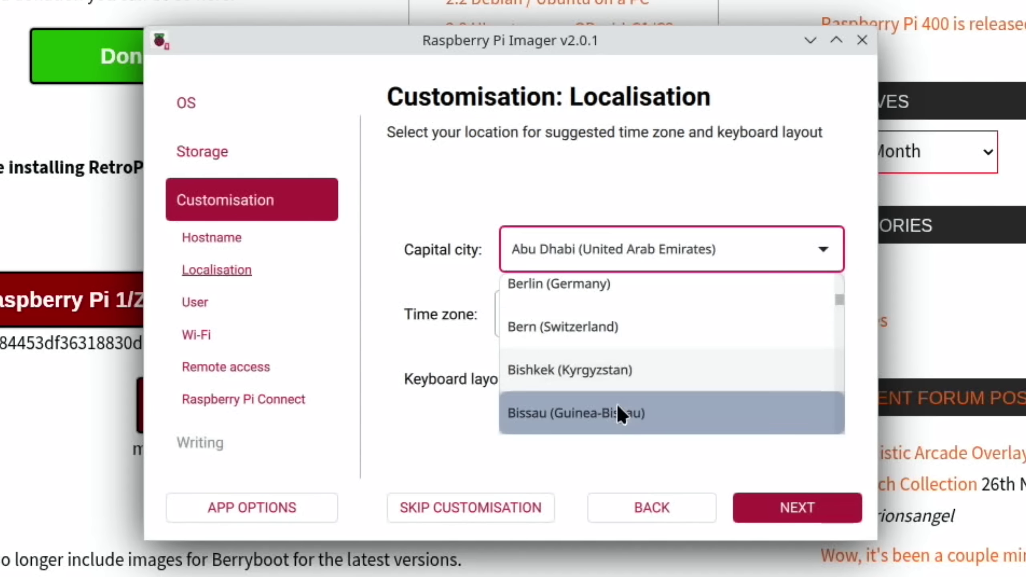
scroll(631, 380, down, 5)
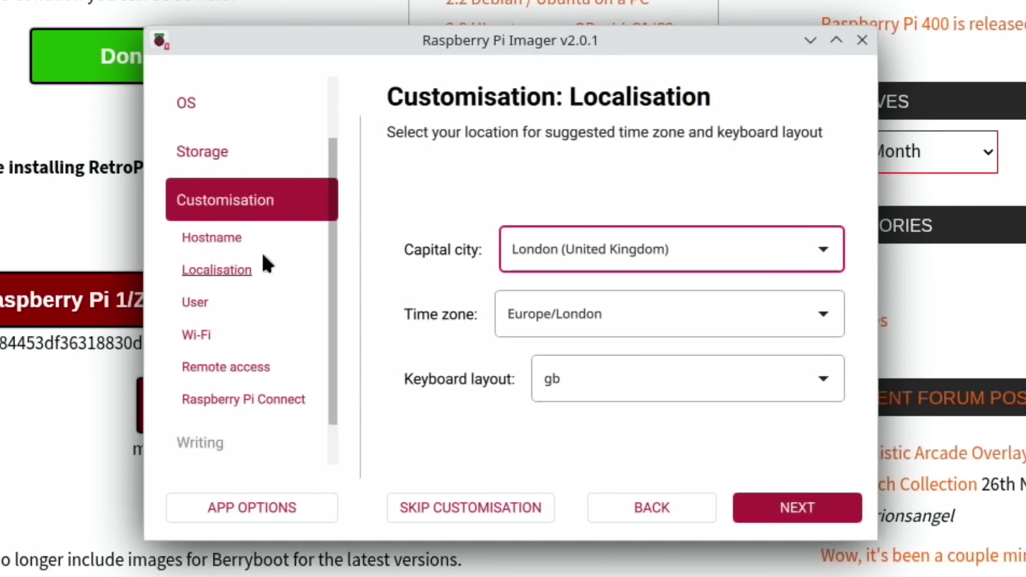
Enter a username and matching password for the user account, then continue to Wi-Fi
click(788, 508)
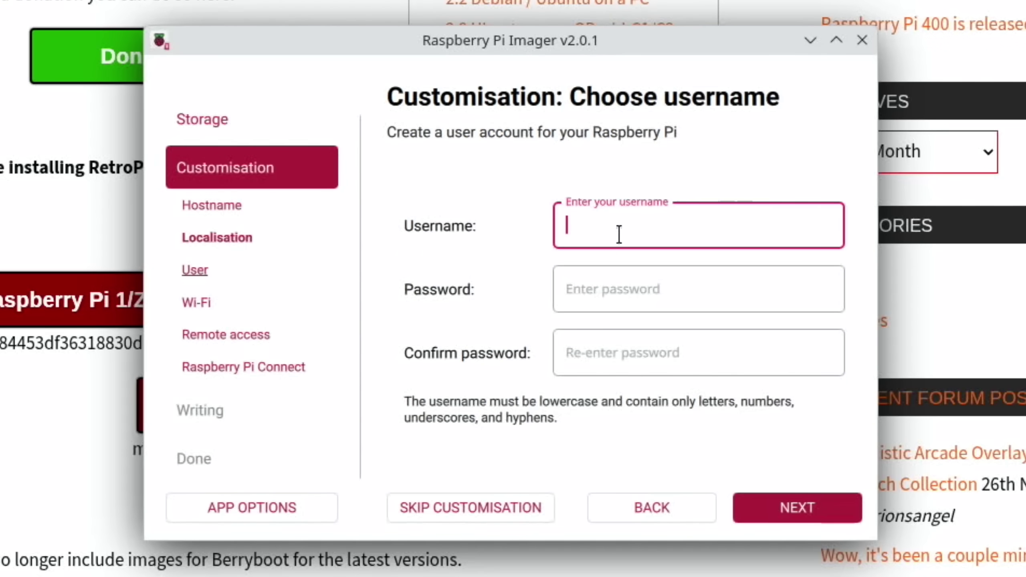
text(leepspvideo)
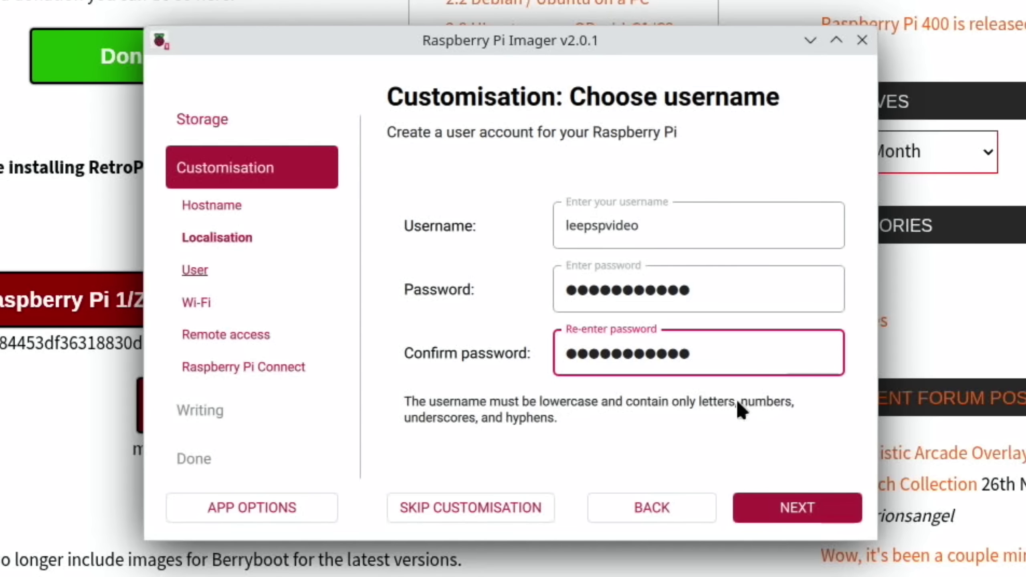
click(779, 509)
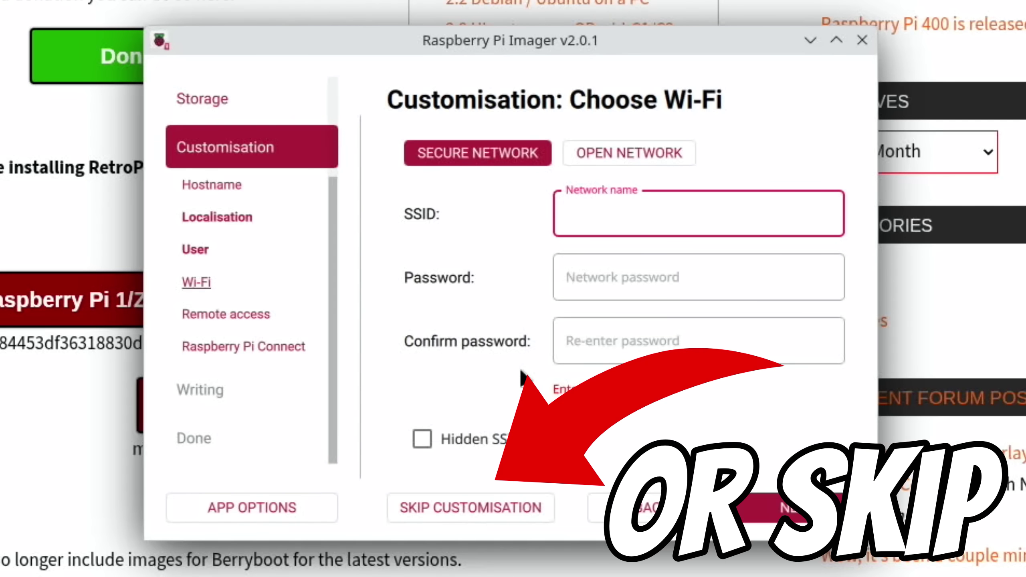
Skip Wi-Fi, enable SSH, turn on Raspberry Pi Connect and request a Connect token
click(779, 517)
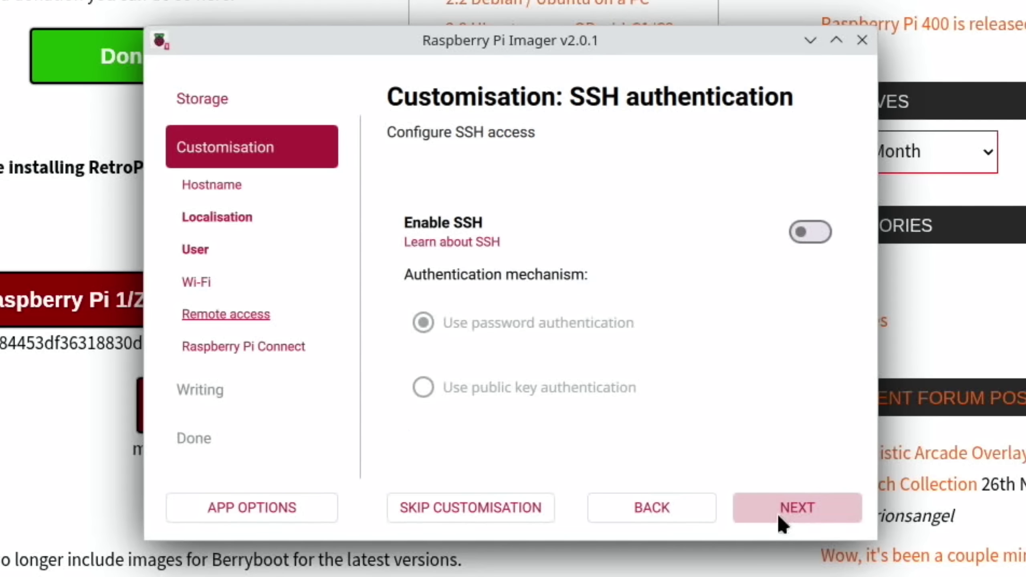
click(806, 231)
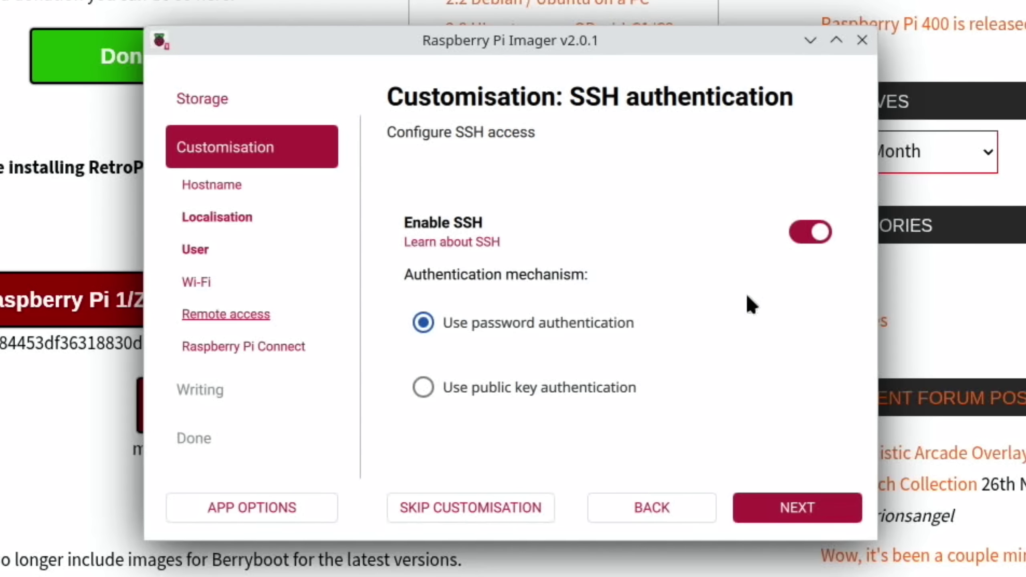
click(797, 508)
click(817, 324)
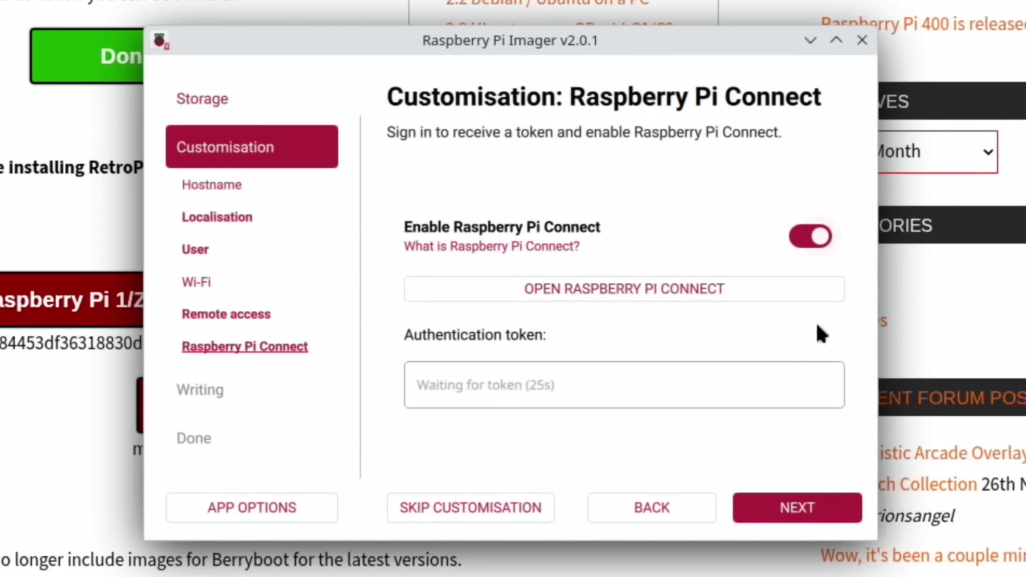
click(571, 298)
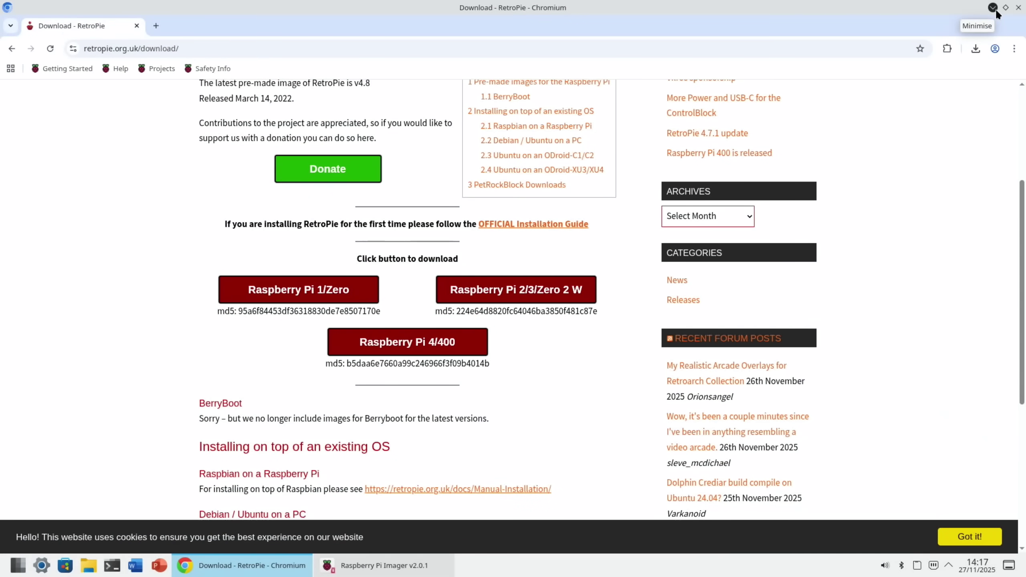
Request a Connect authentication token from Imager and sign in with a Raspberry Pi ID in Chromium
click(367, 572)
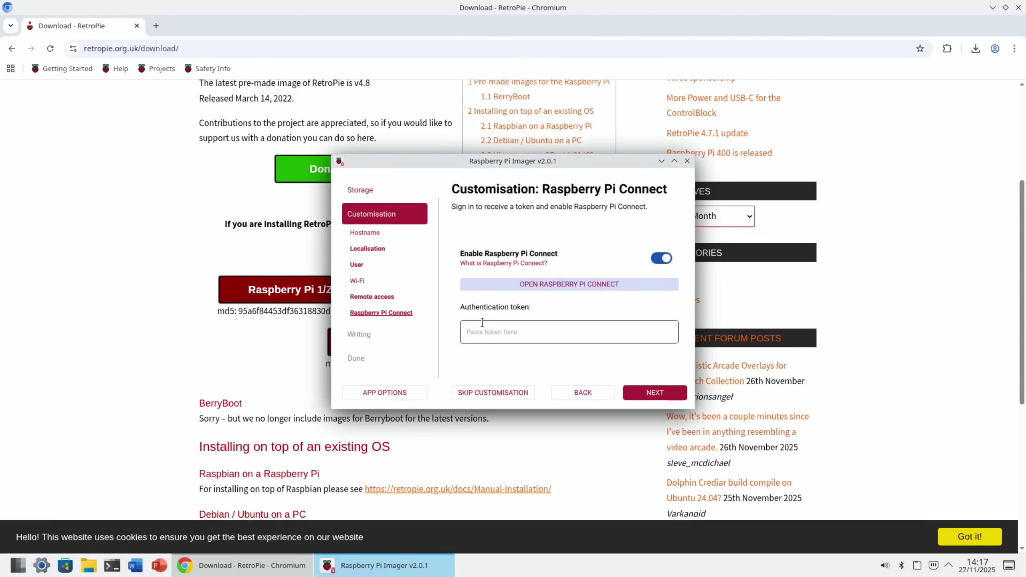
click(594, 287)
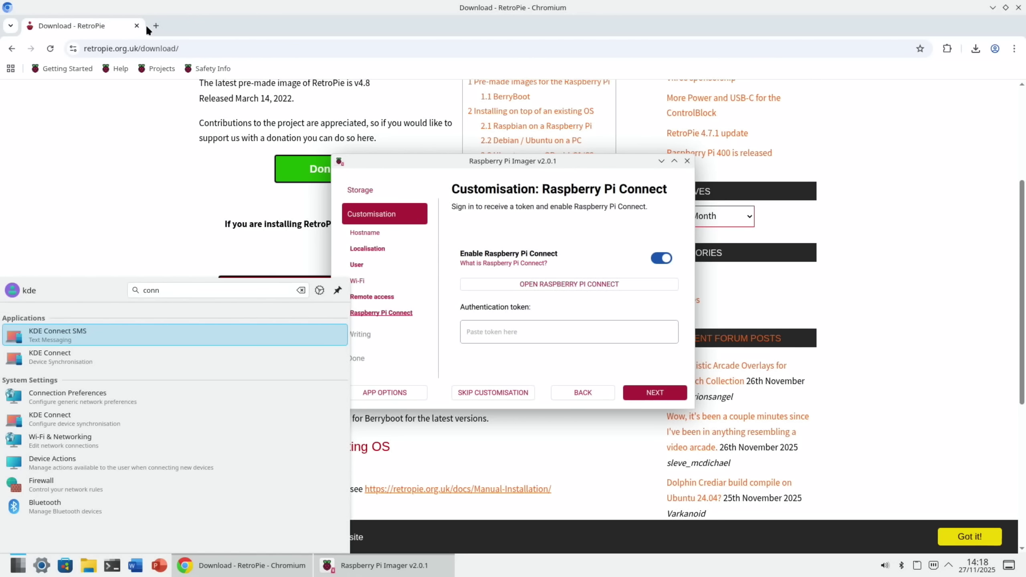
click(156, 25)
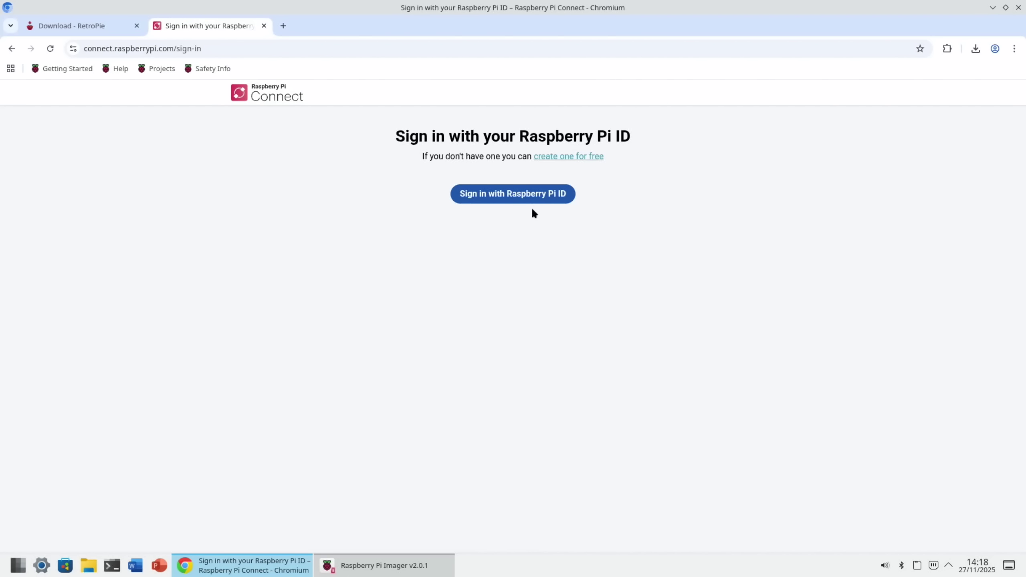
click(530, 200)
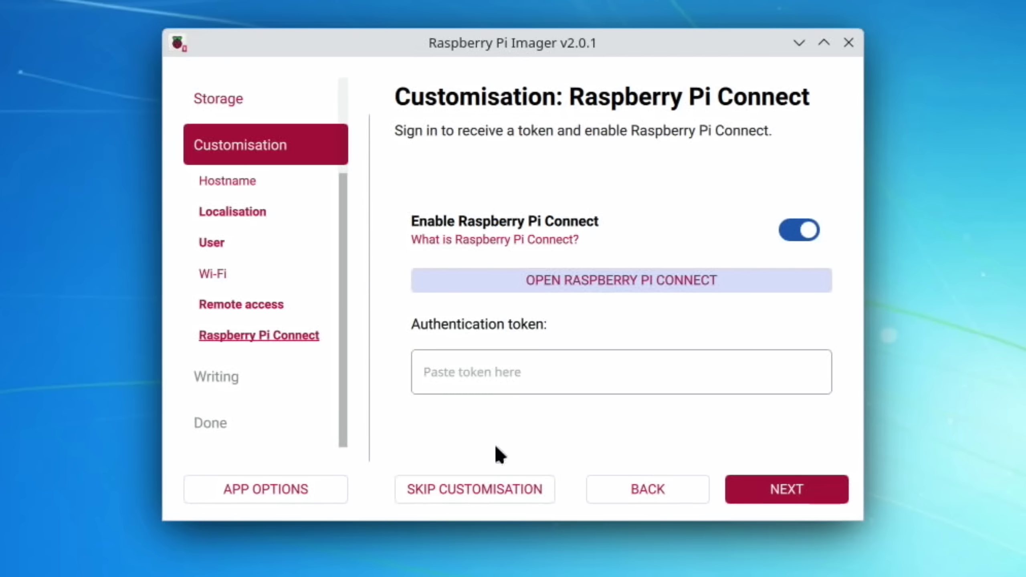
Skip remaining customisation and write Raspberry Pi OS (64-bit) to the internal SD card, accepting the erase
click(493, 489)
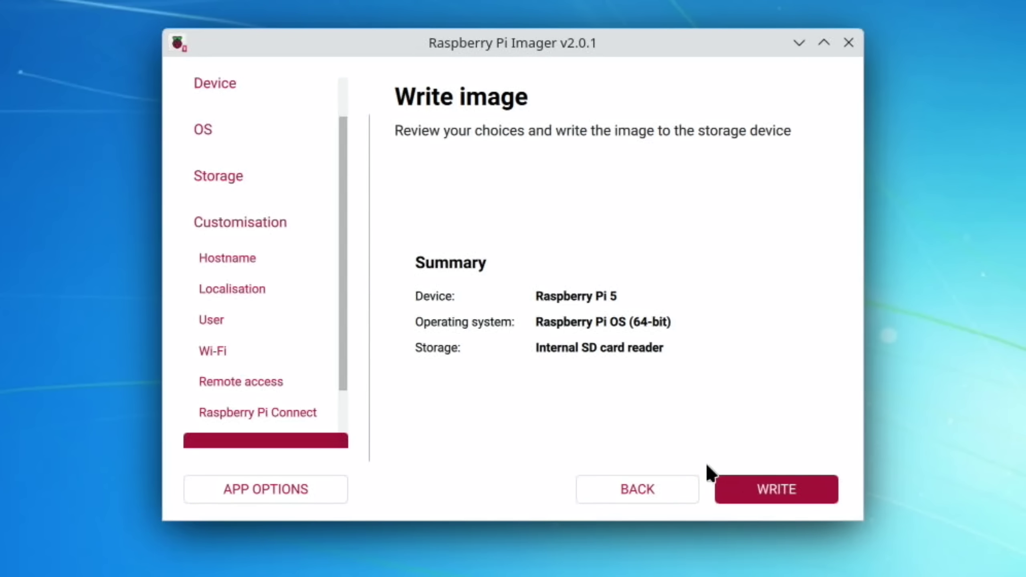
click(798, 489)
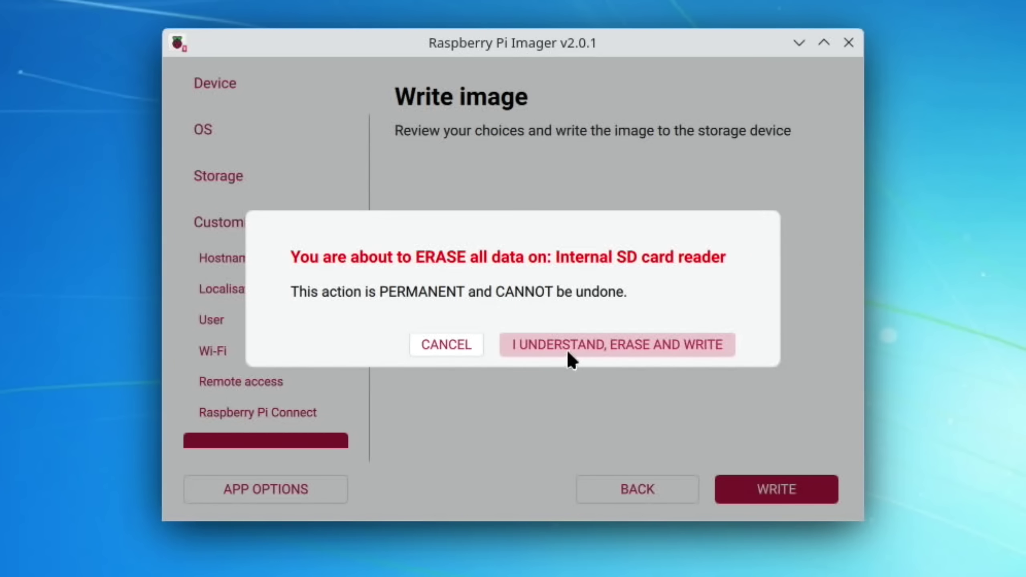
click(627, 347)
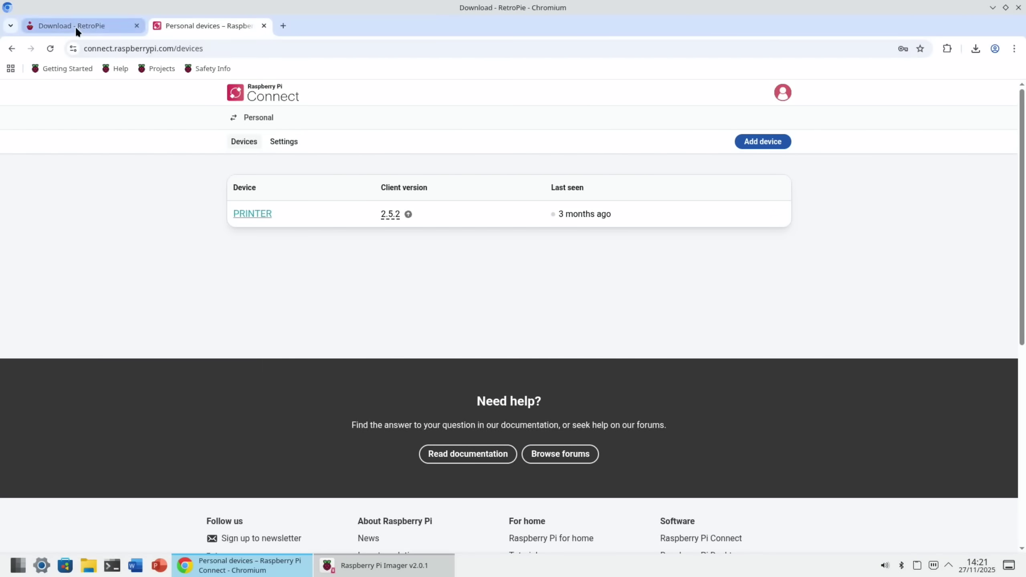
Go back to the new Raspberry Pi Imager article, read through its comments, and close Chromium
click(75, 26)
scroll(242, 182, up, 1)
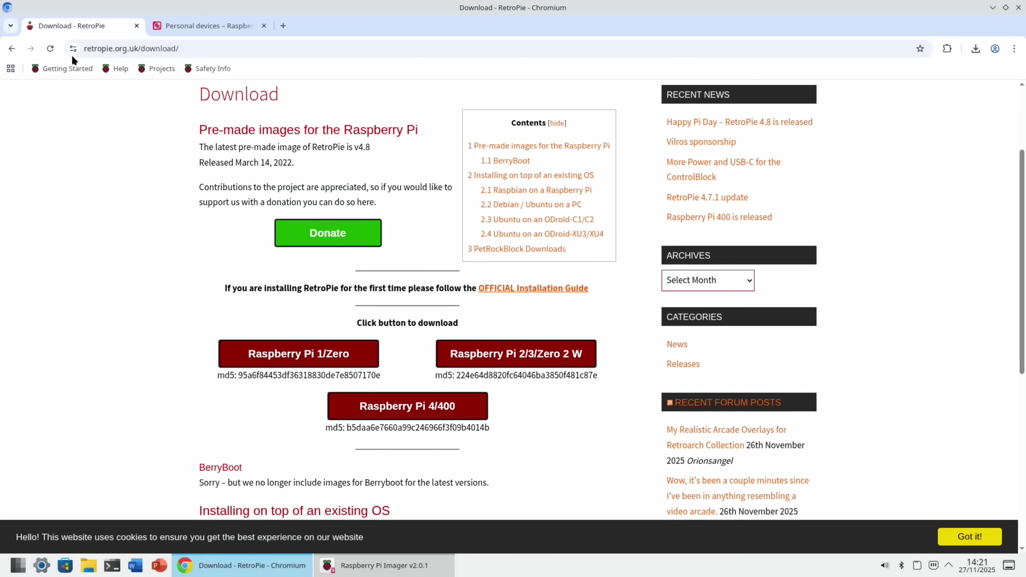
click(11, 49)
scroll(227, 247, down, 10)
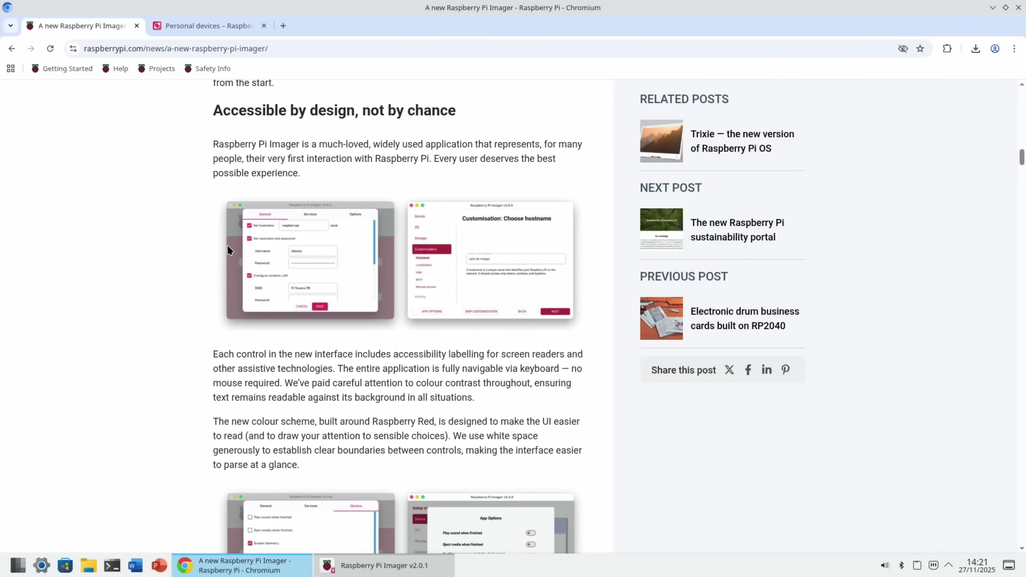
scroll(227, 248, down, 20)
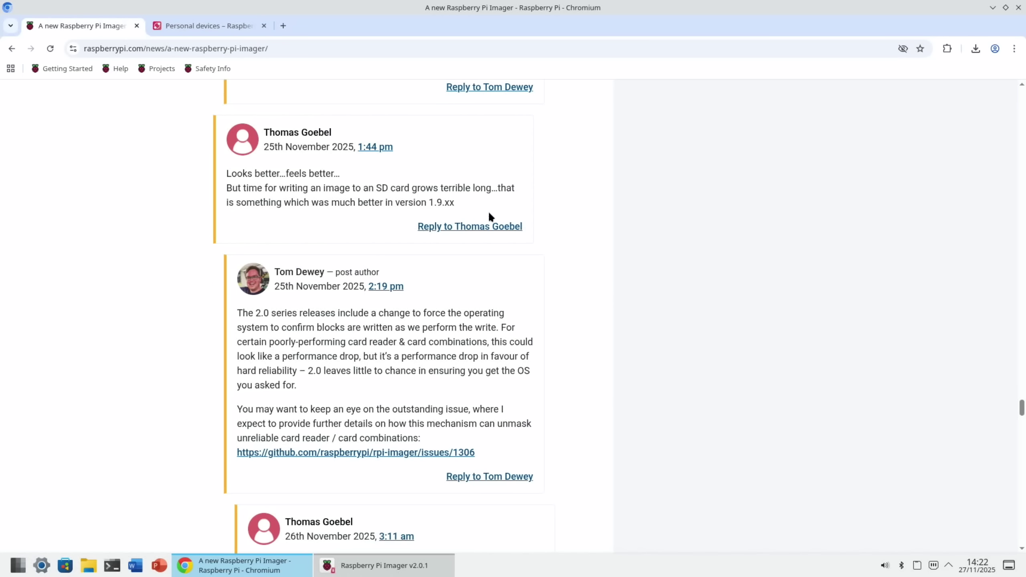
scroll(348, 299, down, 2)
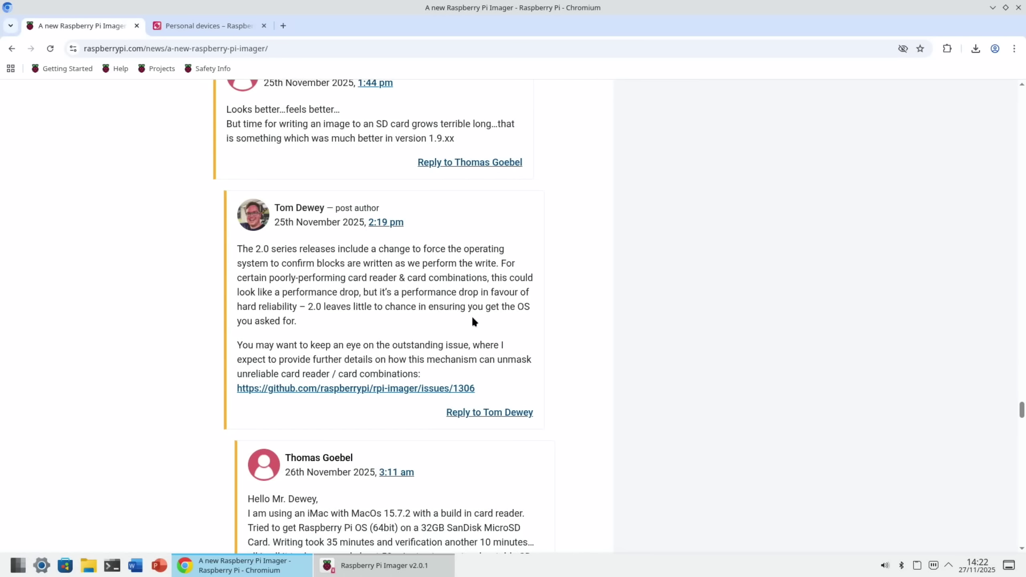
scroll(472, 321, up, 3)
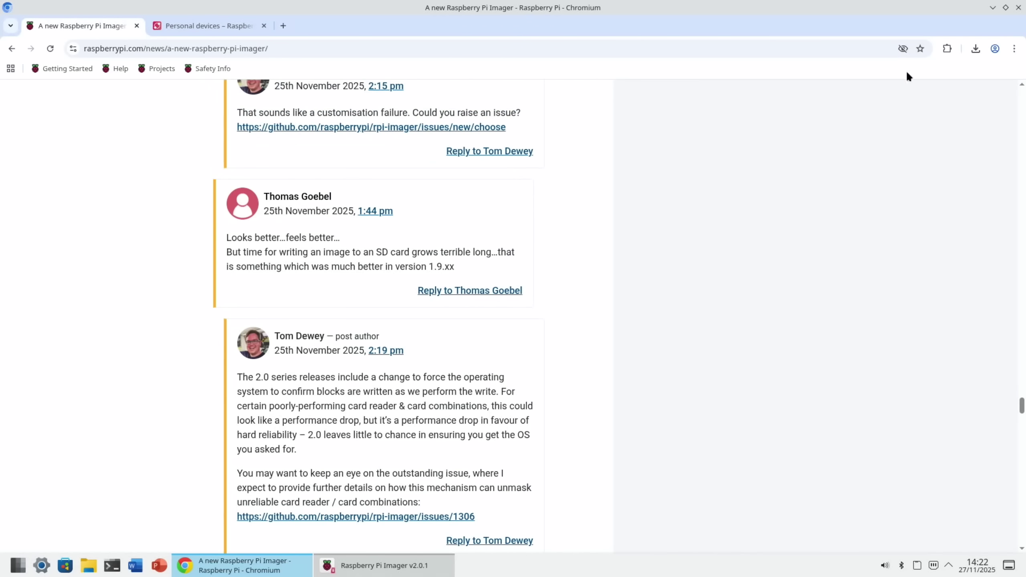
click(1019, 7)
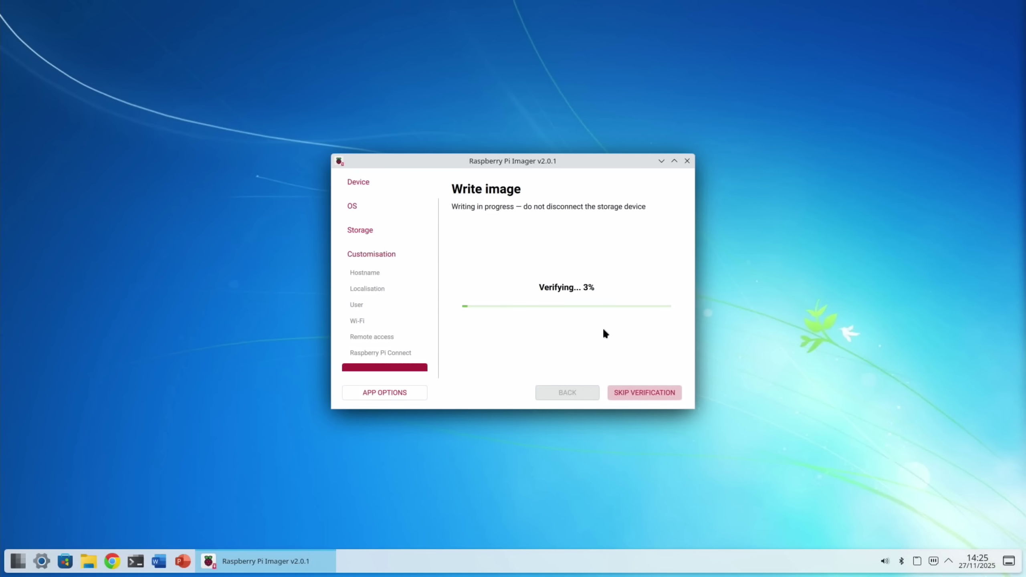
Skip Imager's verification so the write finishes, then shut the computer down immediately
click(628, 392)
click(18, 561)
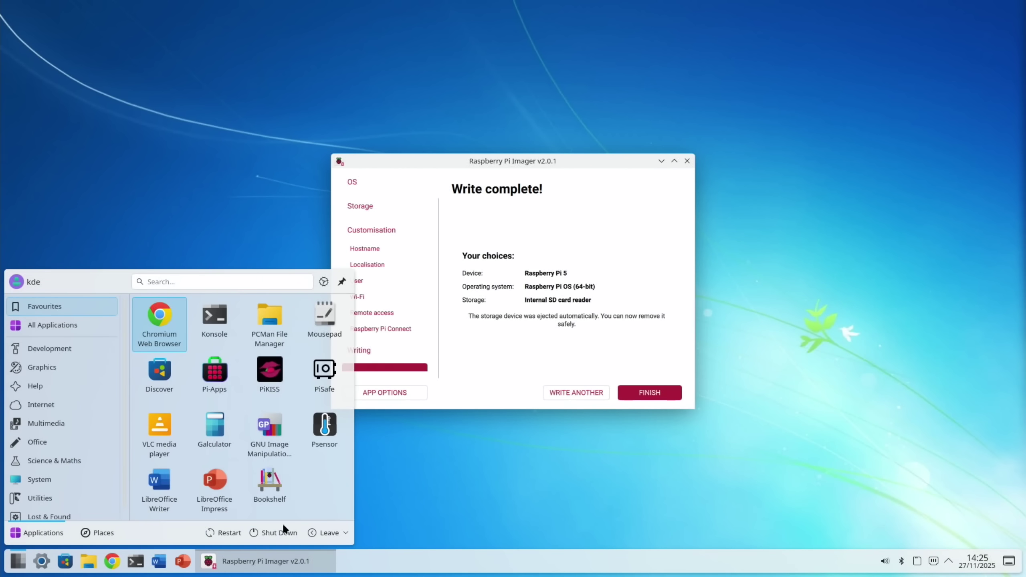
click(279, 537)
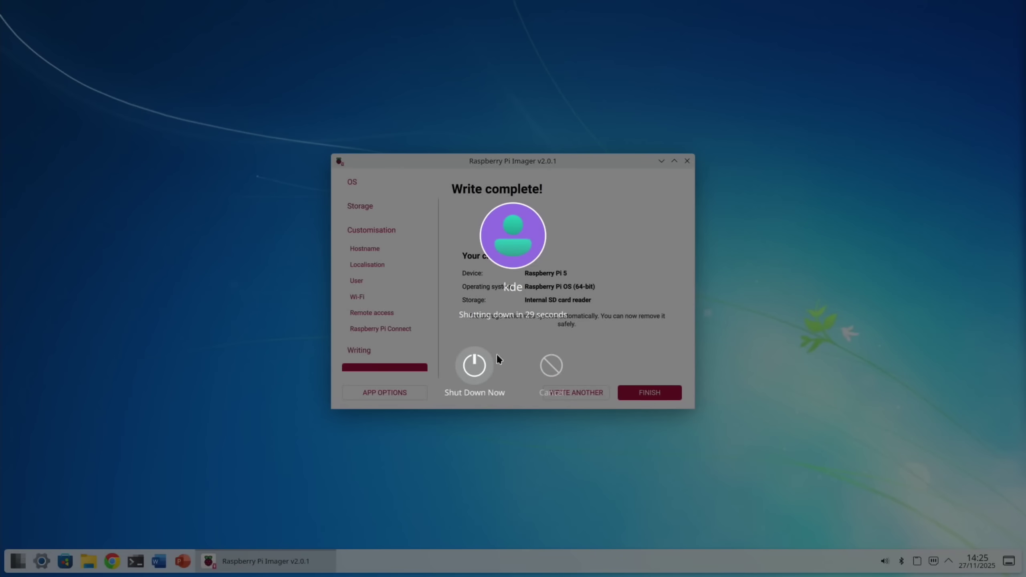
click(479, 369)
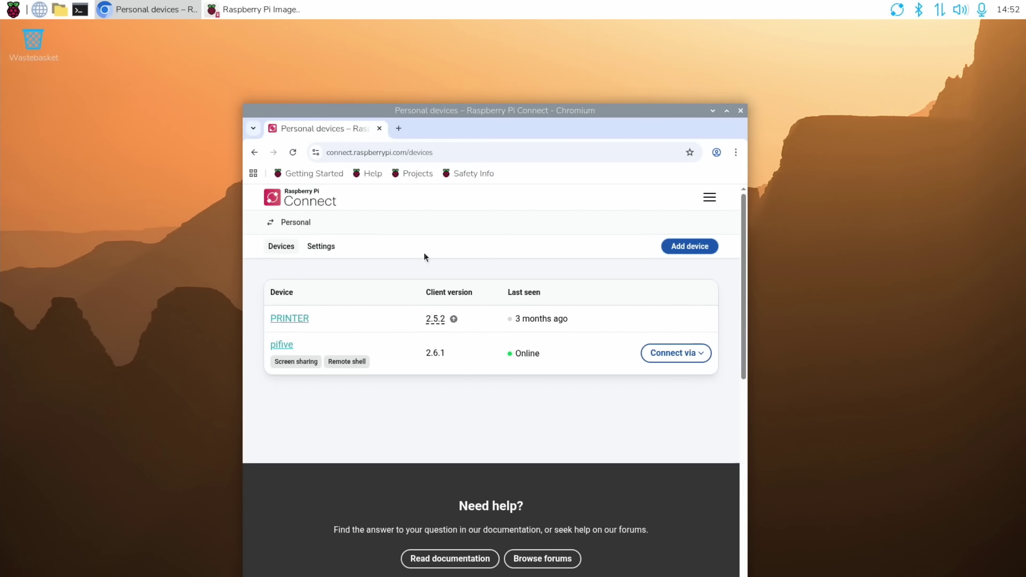
View Connect's auth key settings, then advance Imager past Connect customisation to the write step
click(316, 250)
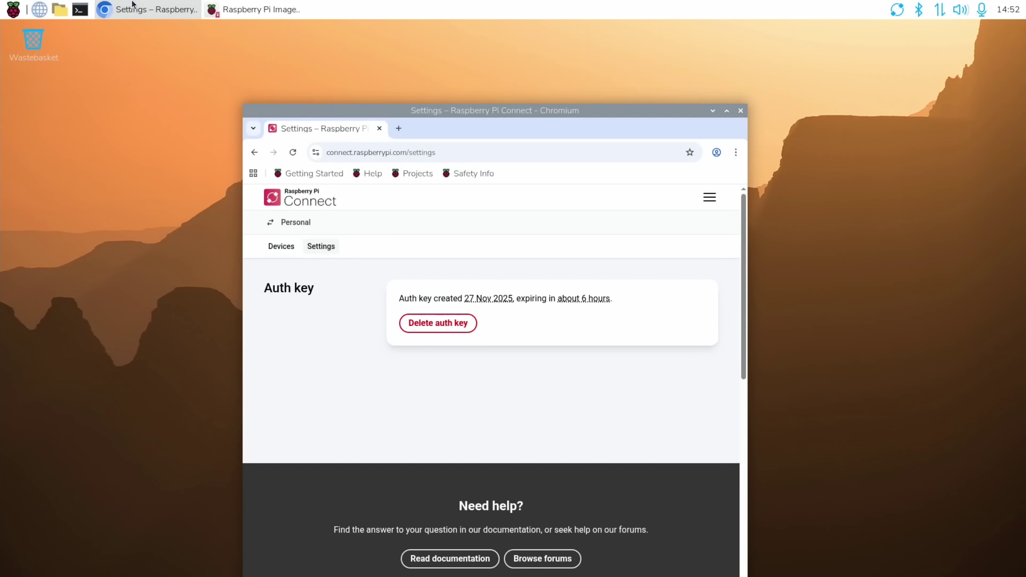
click(236, 12)
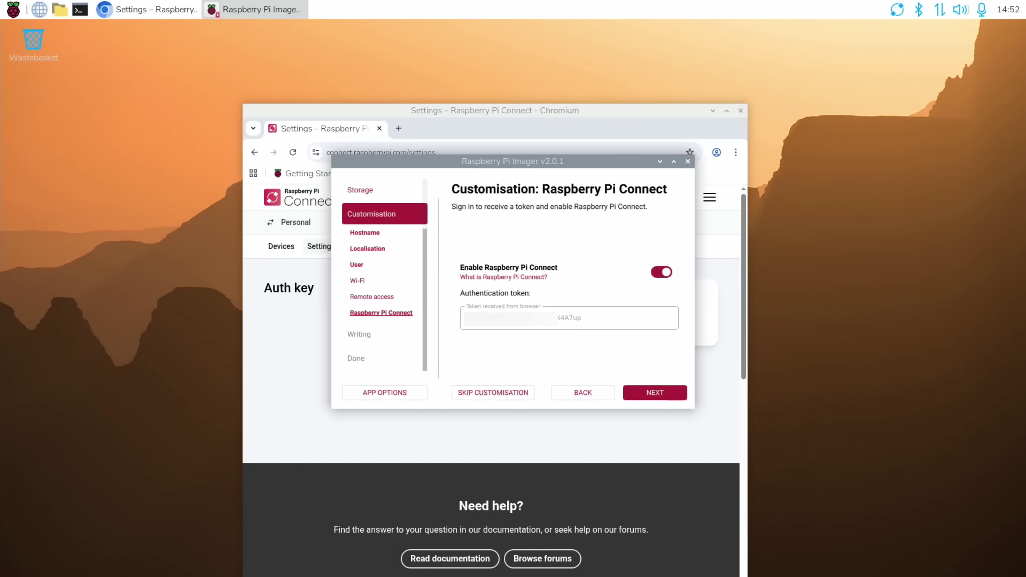
click(659, 388)
click(665, 393)
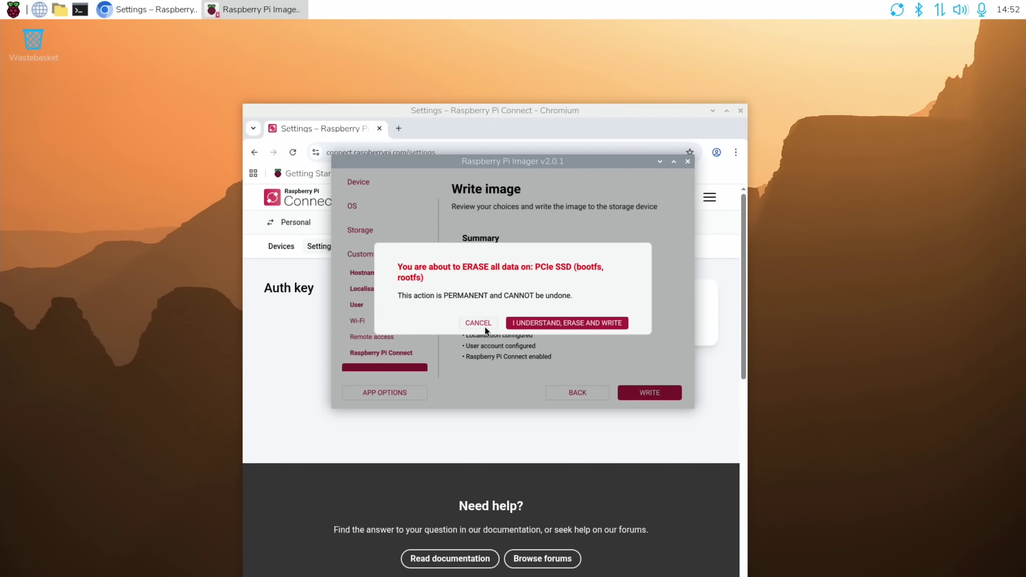
Cancel erasing the PCIe SSD and target the USB Mass Storage Device for writing instead
click(478, 323)
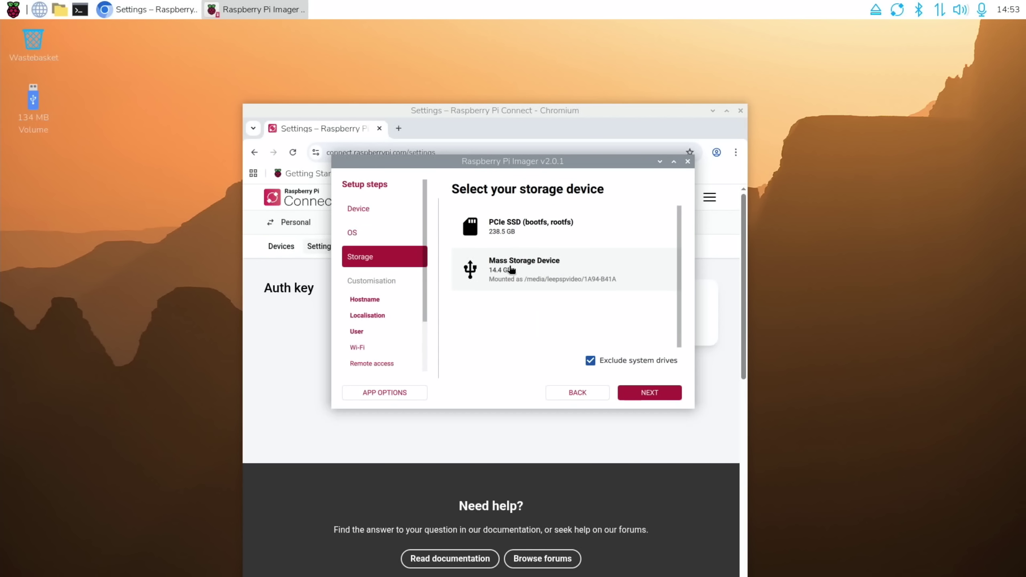
click(525, 268)
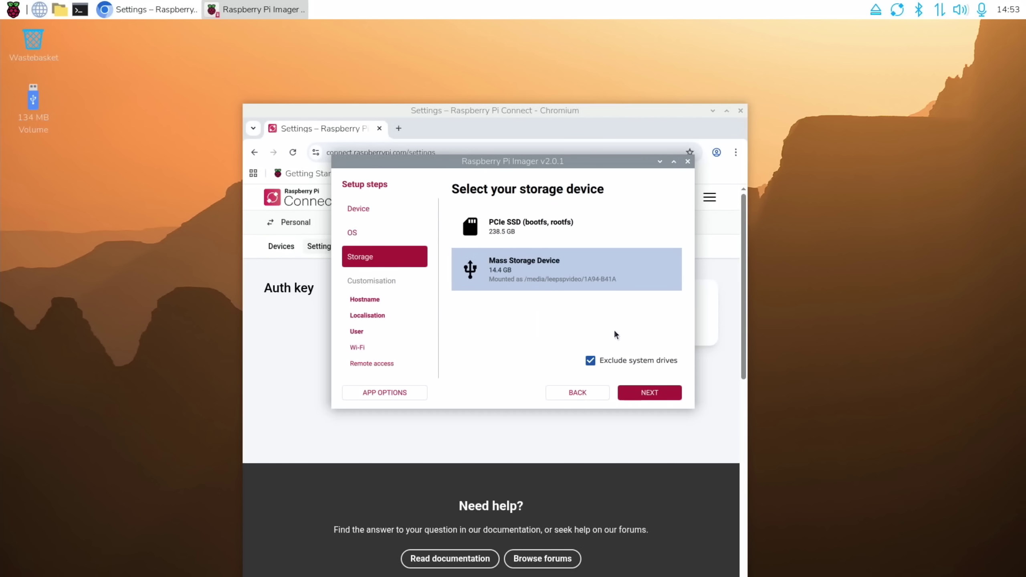
click(647, 396)
click(649, 391)
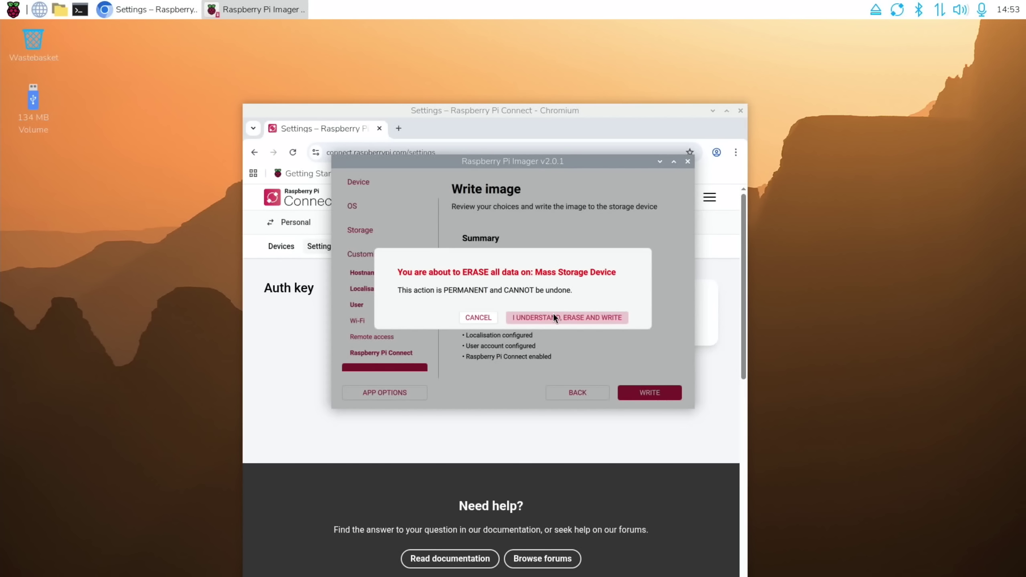
Confirm Erase and Write, skip verification, and finish to close Imager
click(553, 317)
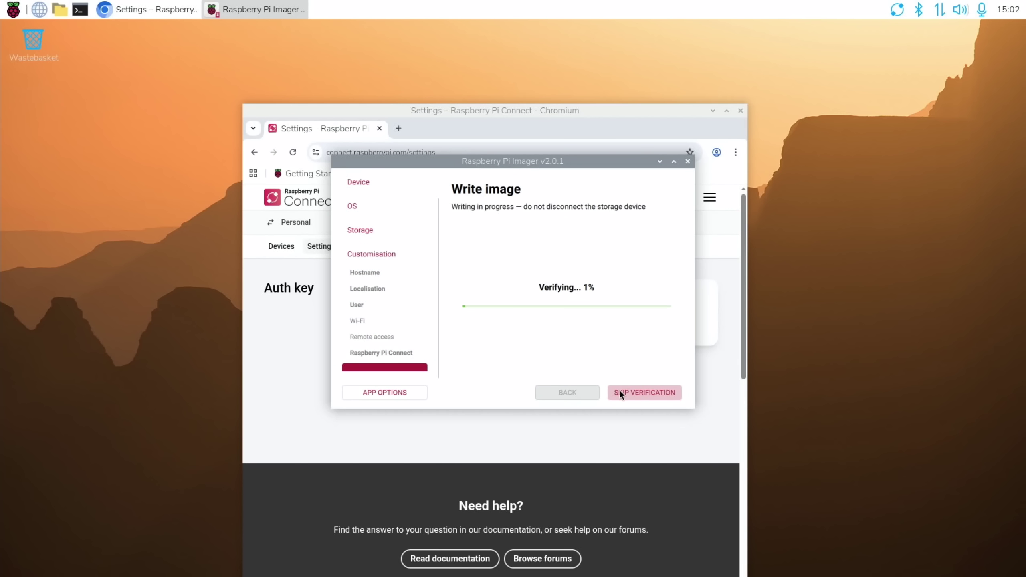
click(625, 393)
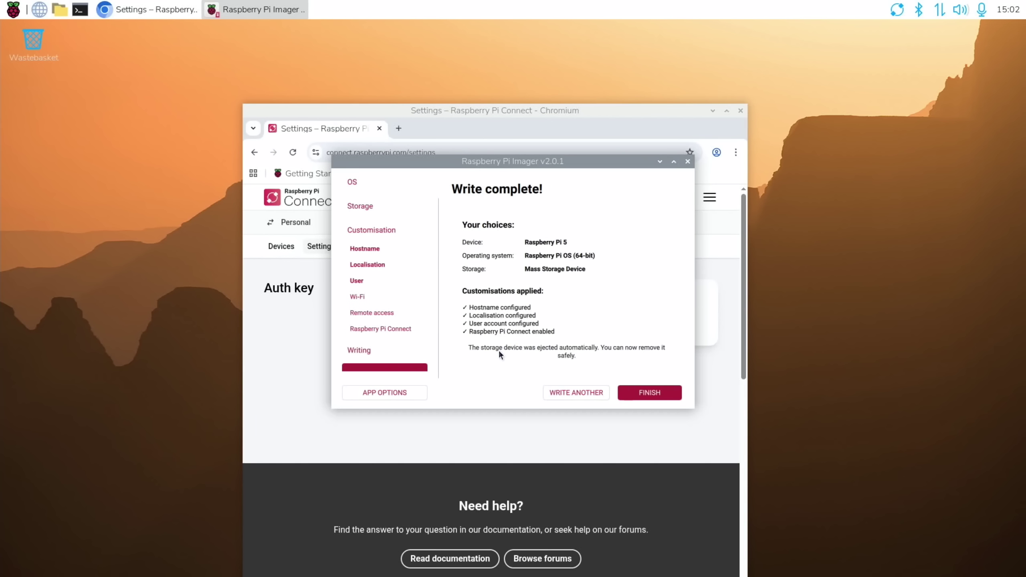
click(640, 391)
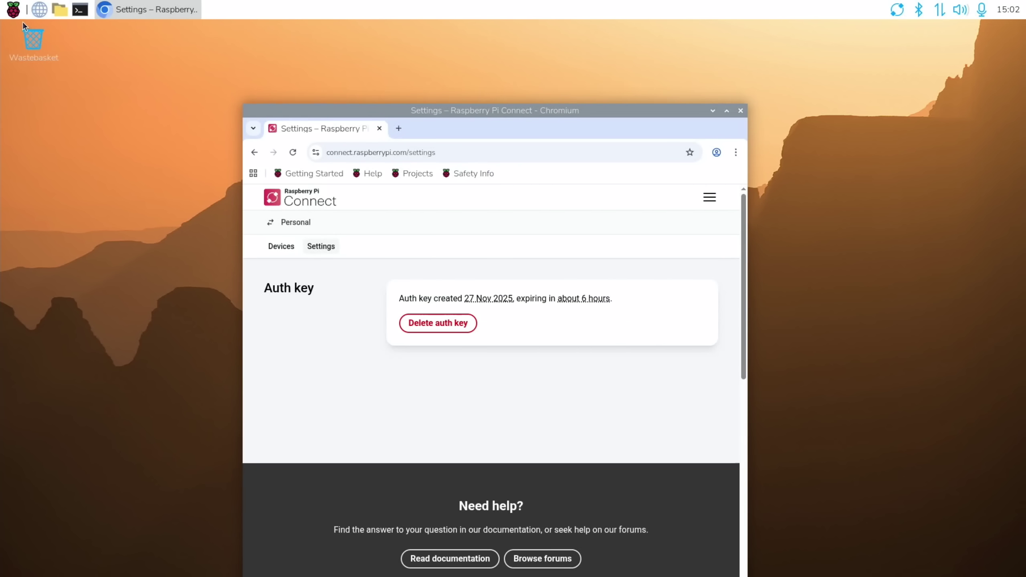
Shut down this Pi from the Raspberry menu's Shutdown options
click(13, 9)
click(89, 213)
click(462, 278)
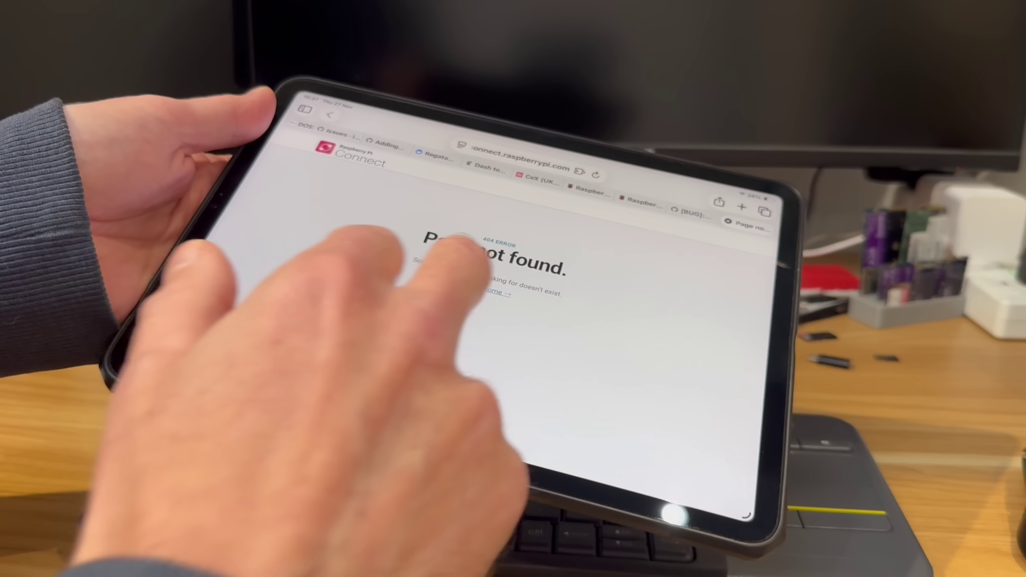
Start a Connect screen-sharing session to pififtyfive and browse its remote applications menu
click(497, 292)
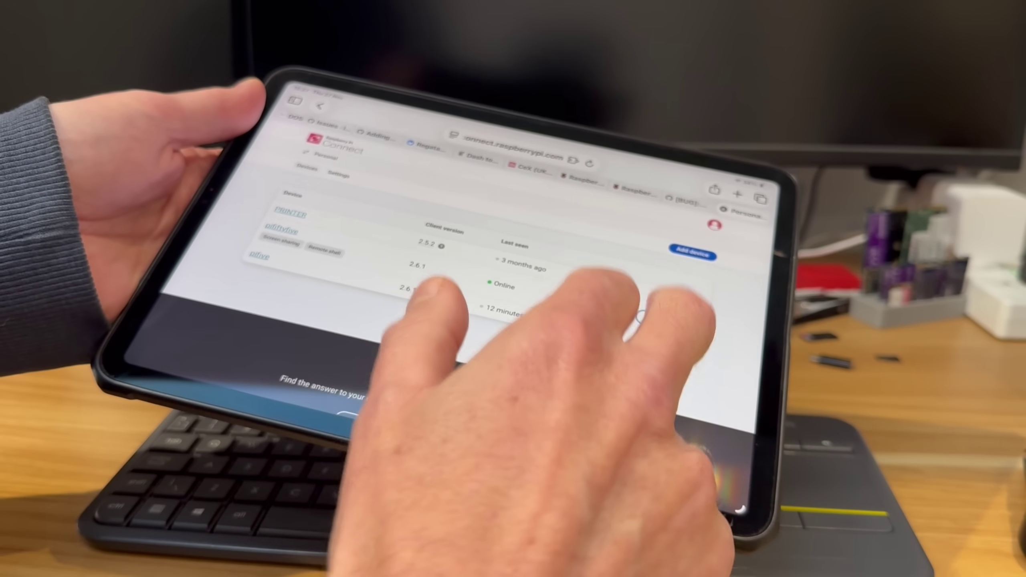
click(640, 307)
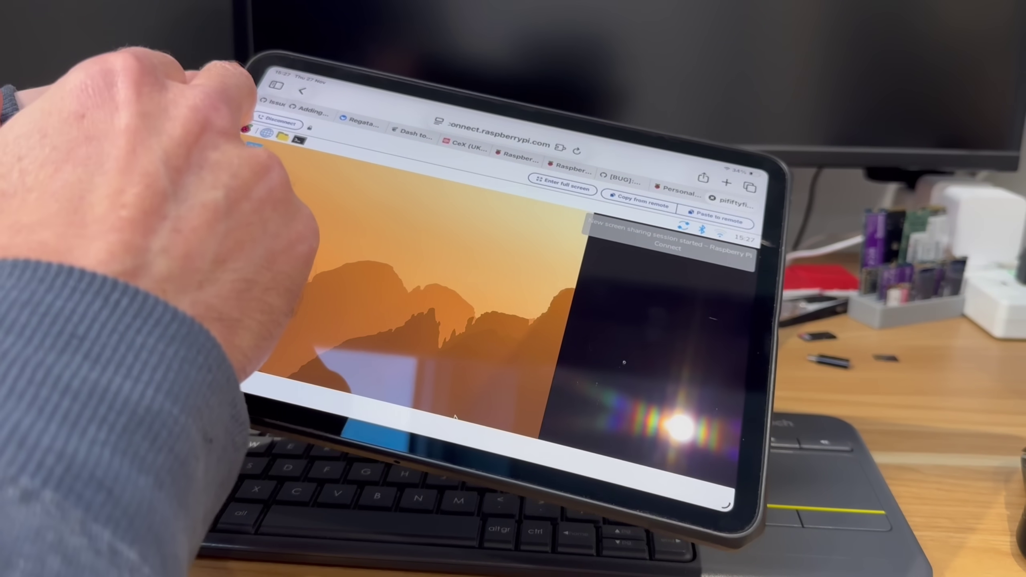
click(271, 144)
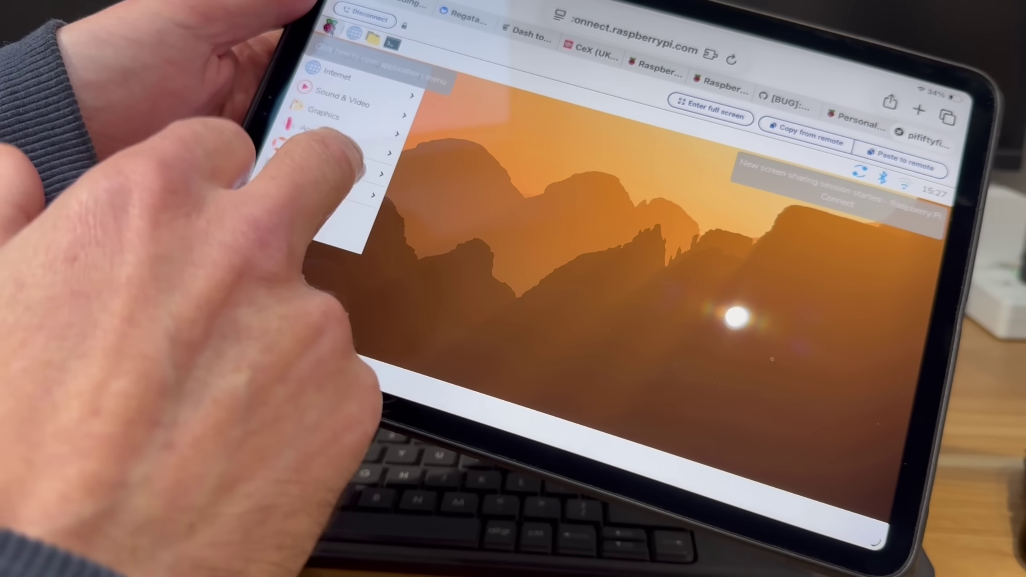
click(352, 173)
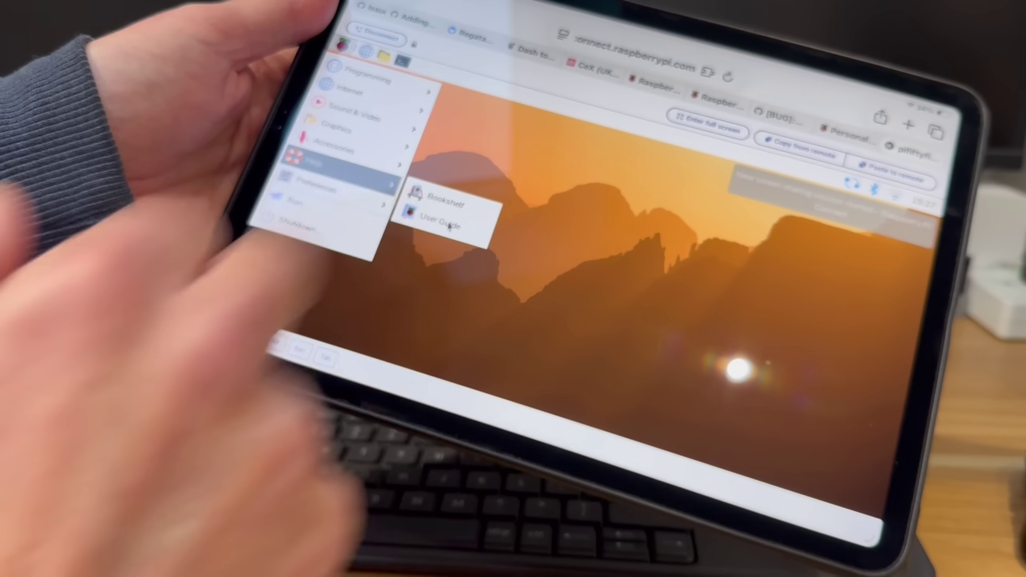
click(440, 227)
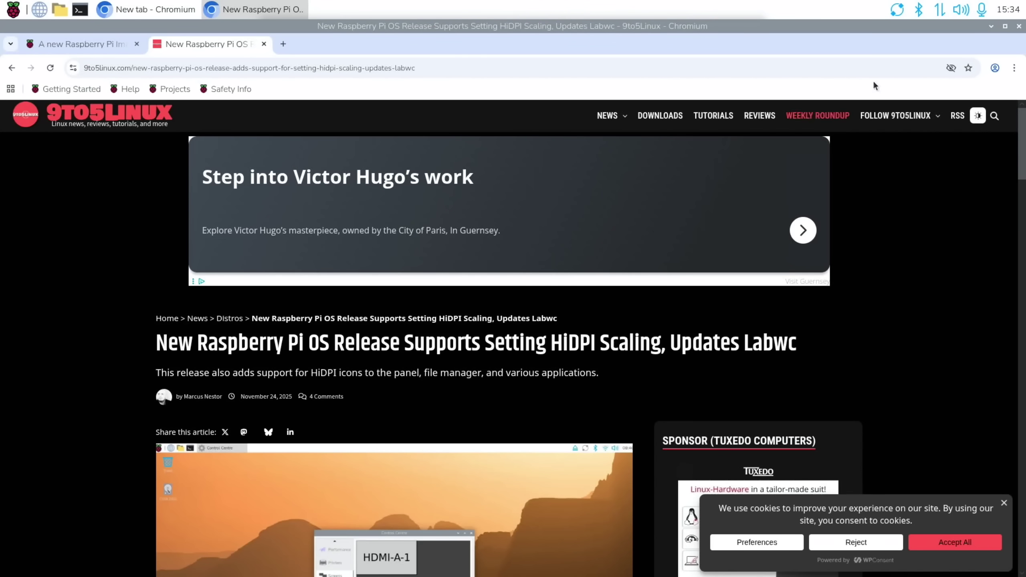
Zoom Chromium in twice on the 9to5Linux HiDPI article and scroll to its Control Centre screenshot
click(1014, 67)
click(984, 225)
click(984, 225)
click(593, 410)
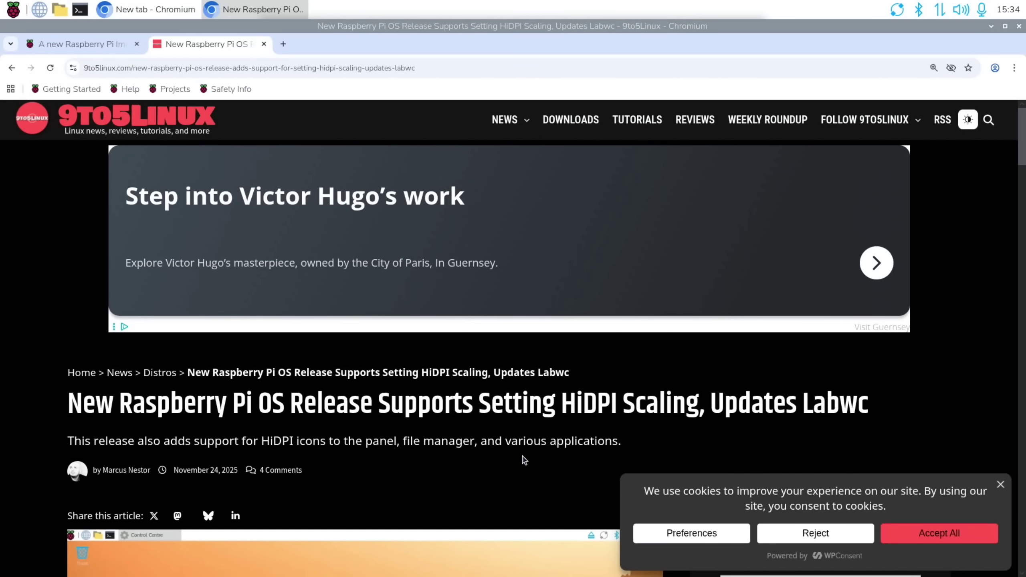
scroll(524, 460, down, 5)
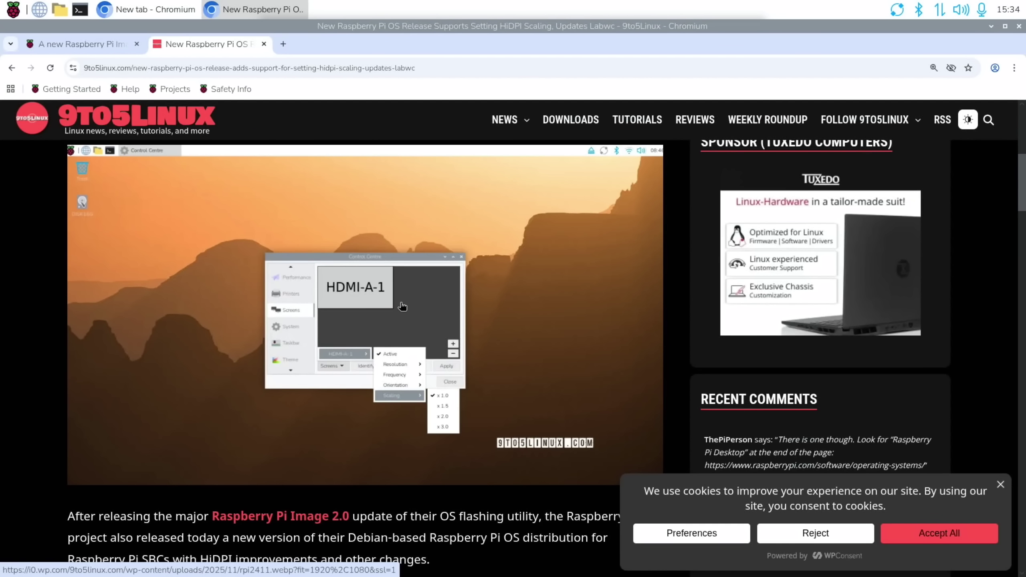
click(13, 10)
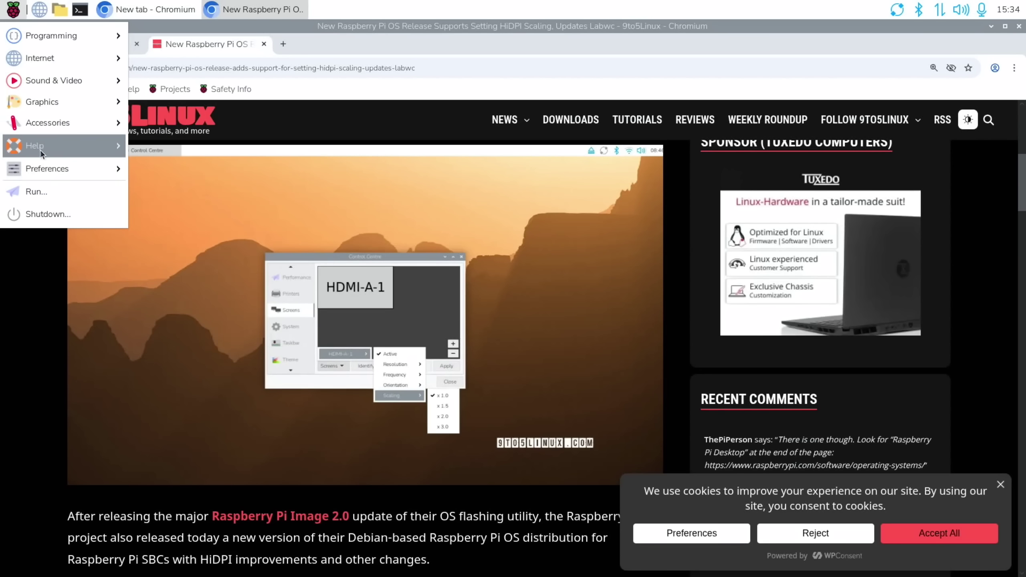
In Control Centre's Screens page, set HDMI-A-1 scaling to x 1.5 and apply it
mouse_move(45, 170)
click(184, 191)
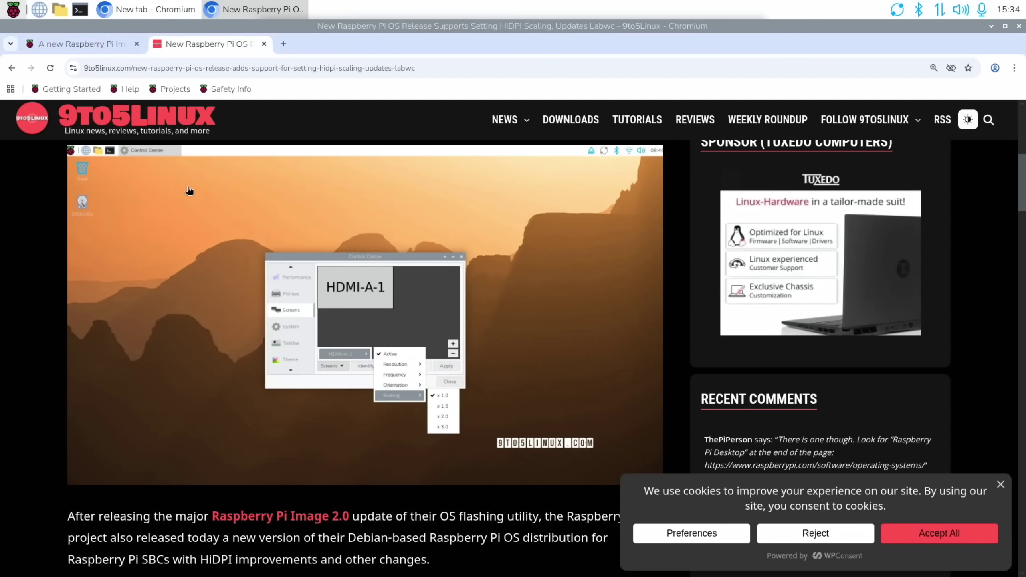
scroll(547, 255, down, 10)
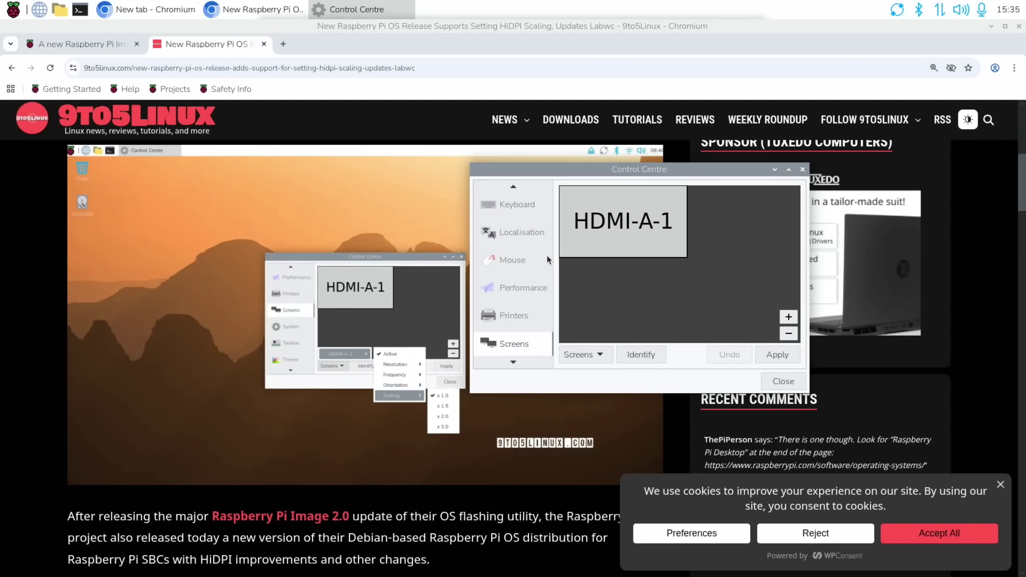
click(517, 318)
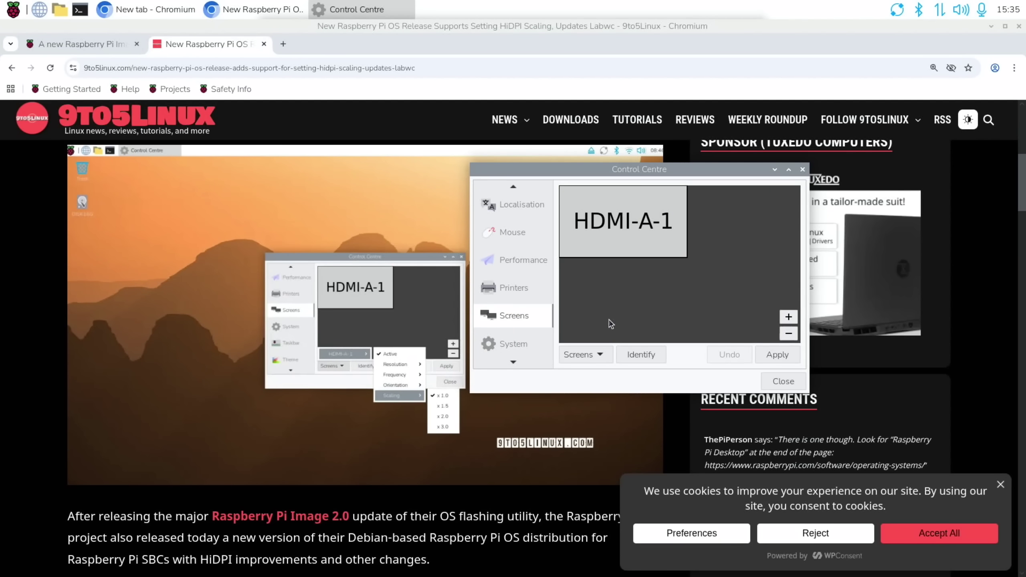
click(600, 355)
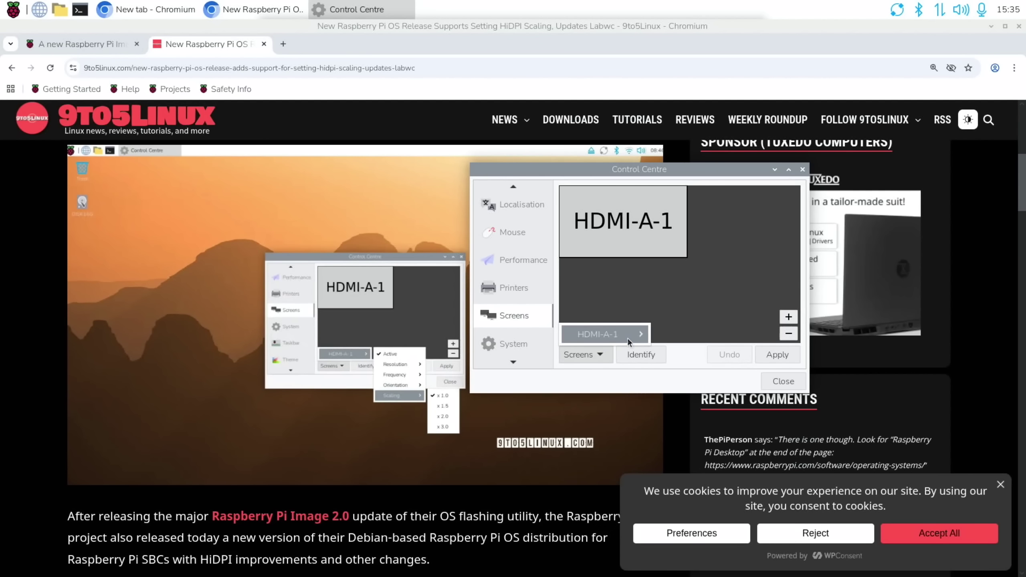
mouse_move(638, 339)
mouse_move(683, 407)
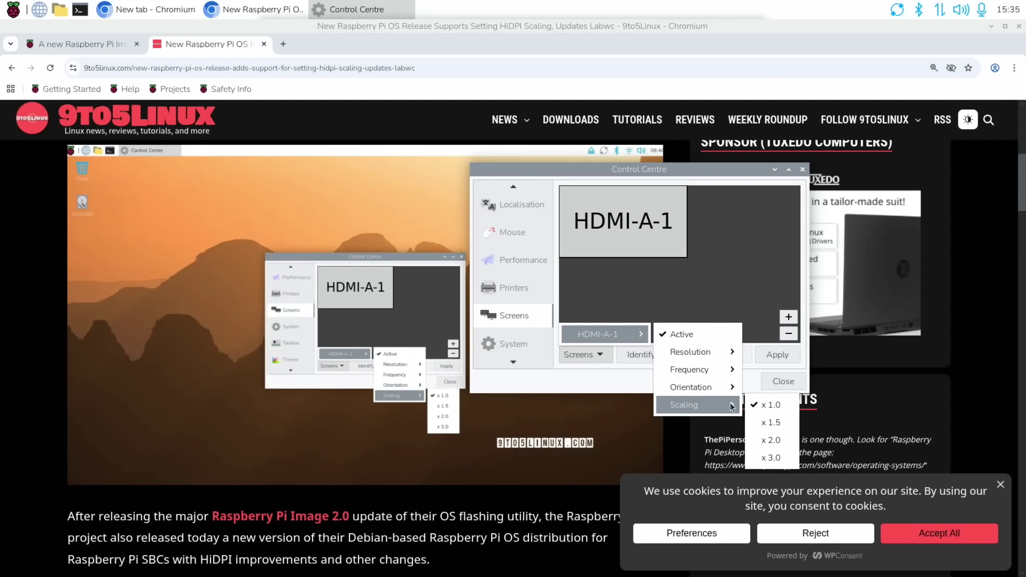
click(770, 422)
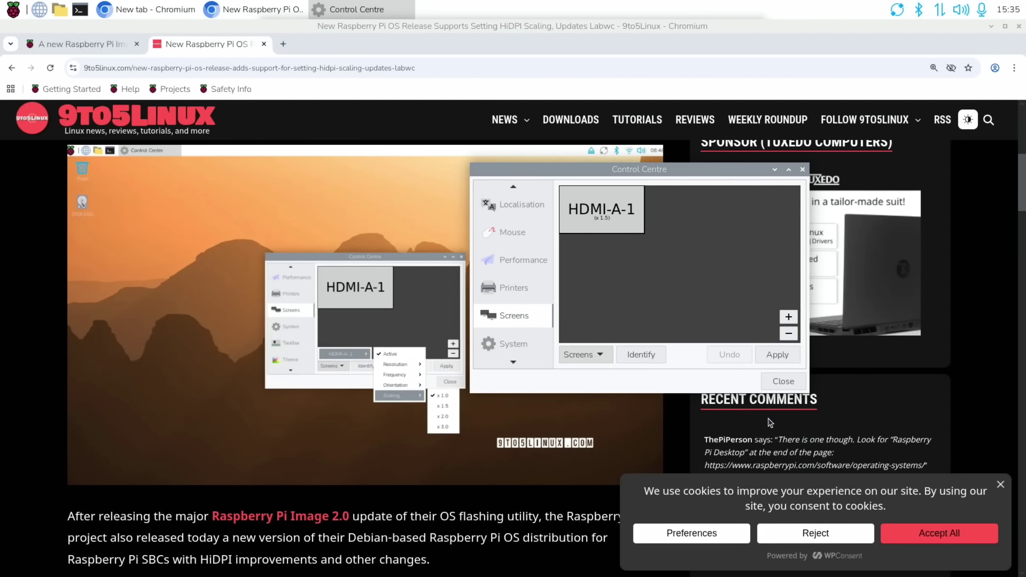
click(777, 354)
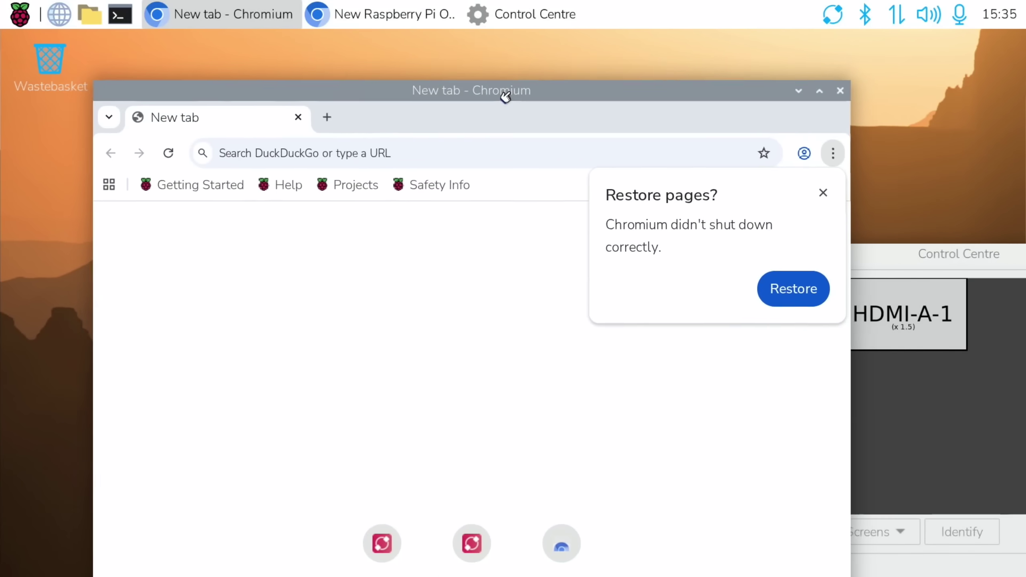
Reposition the windows, restore HDMI-A-1 scaling to x 1.0, apply, and return to the article
drag(505, 97, 519, 61)
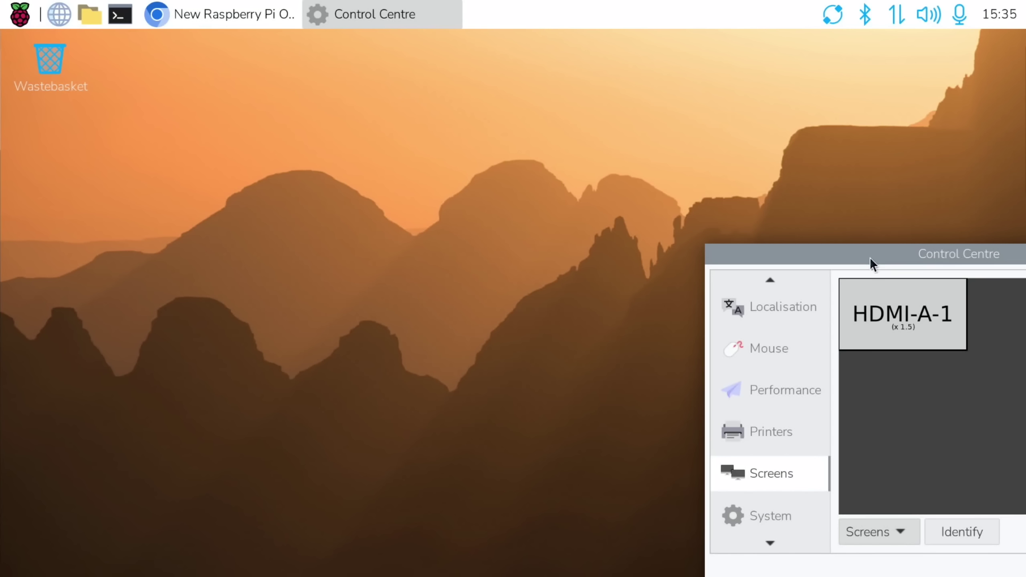
drag(869, 257, 540, 117)
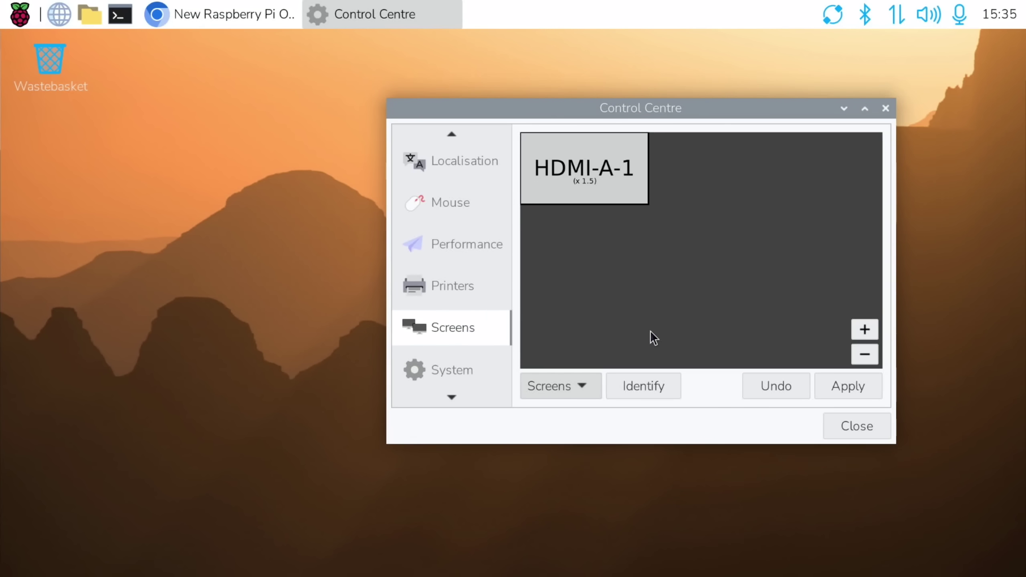
click(593, 384)
mouse_move(629, 359)
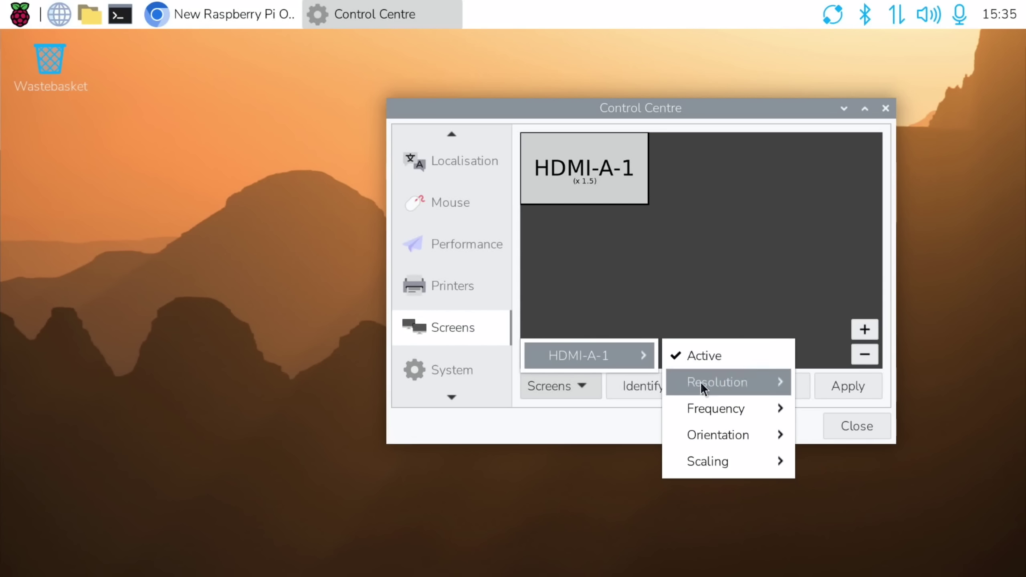
mouse_move(706, 460)
click(841, 462)
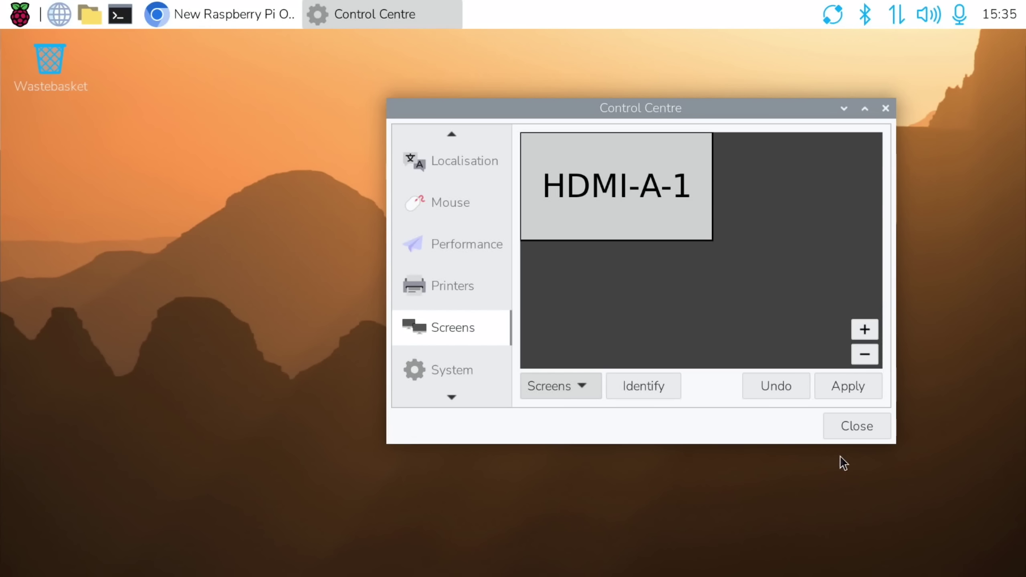
click(850, 378)
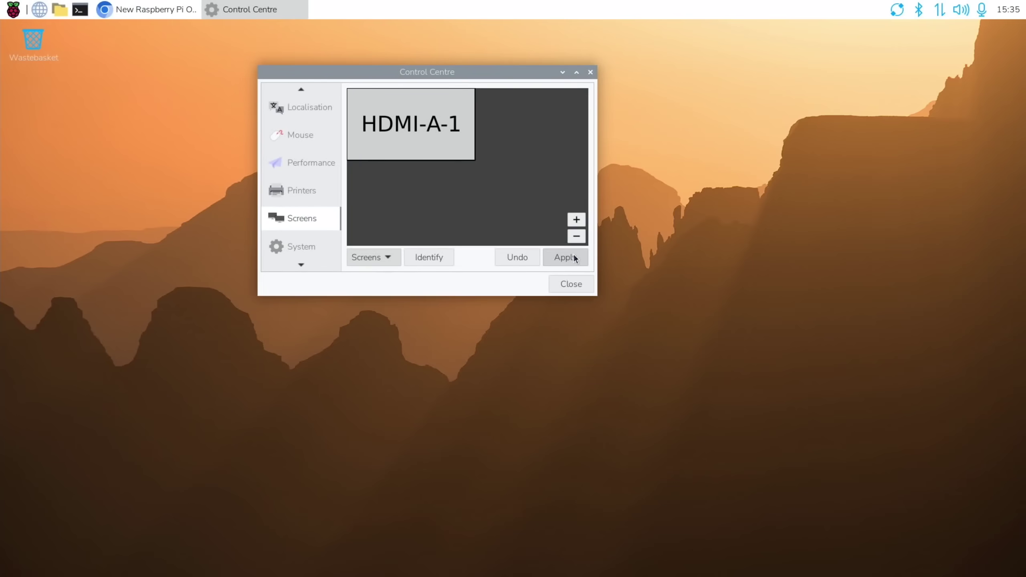
key(alt+Tab)
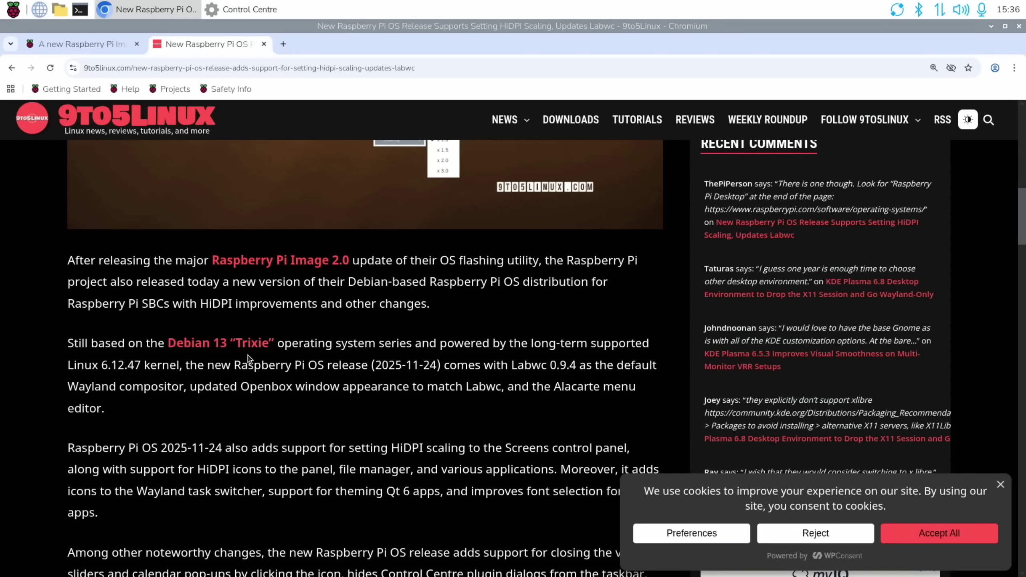
Scroll further through the article and preview the network, volume and calendar pop-ups
scroll(248, 358, down, 3)
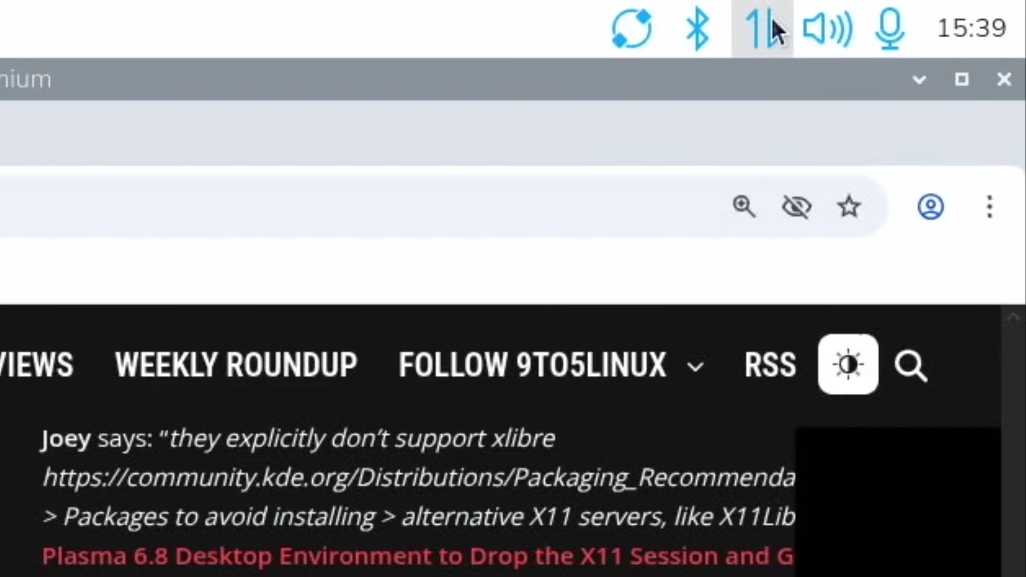
click(777, 31)
click(831, 32)
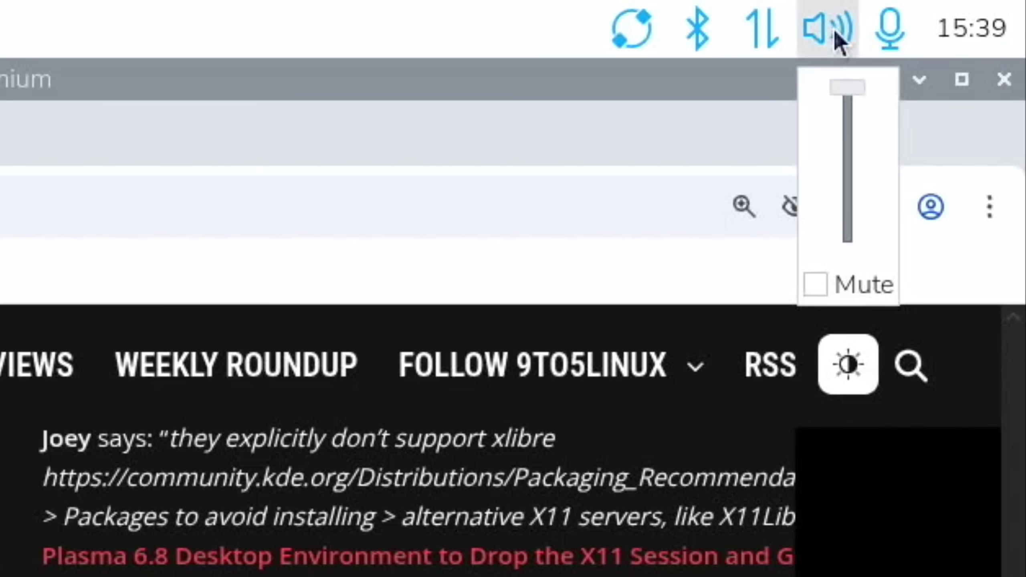
click(978, 30)
click(975, 31)
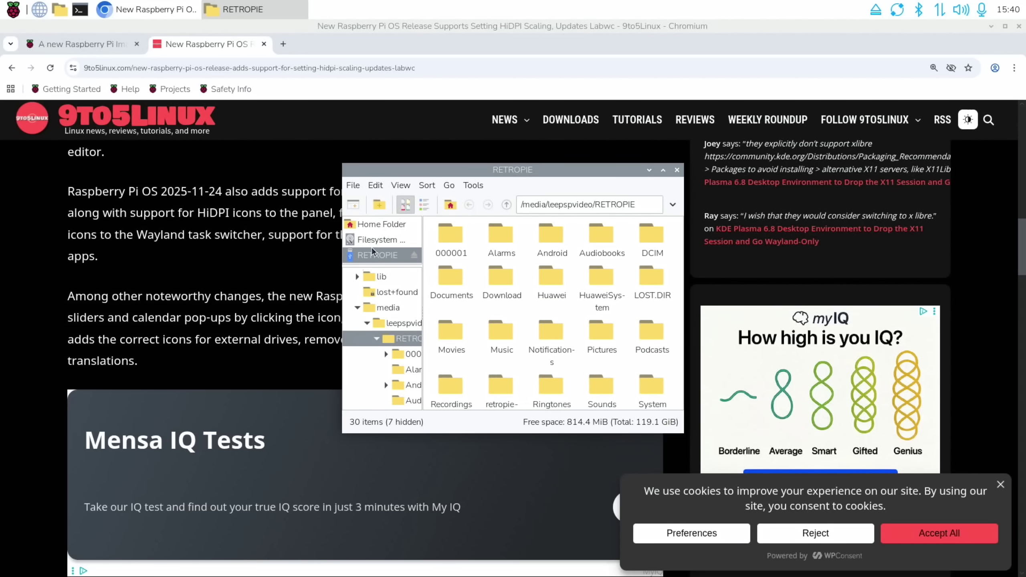
Maximise the RETROPIE file manager window
click(664, 170)
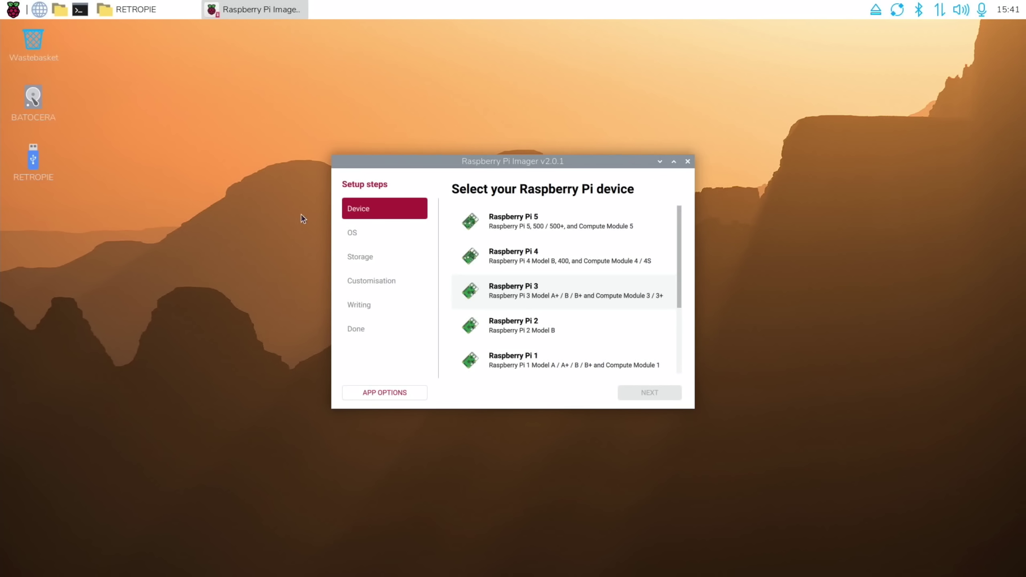
In Imager, choose No filtering for the device, continue, and select the Erase option
scroll(555, 284, down, 3)
scroll(555, 284, up, 3)
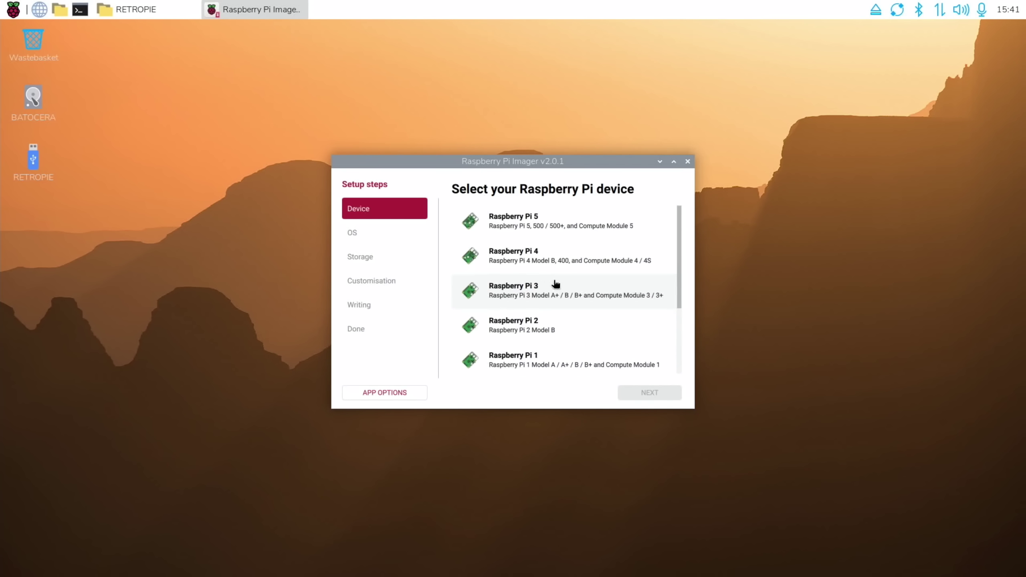
scroll(555, 285, down, 3)
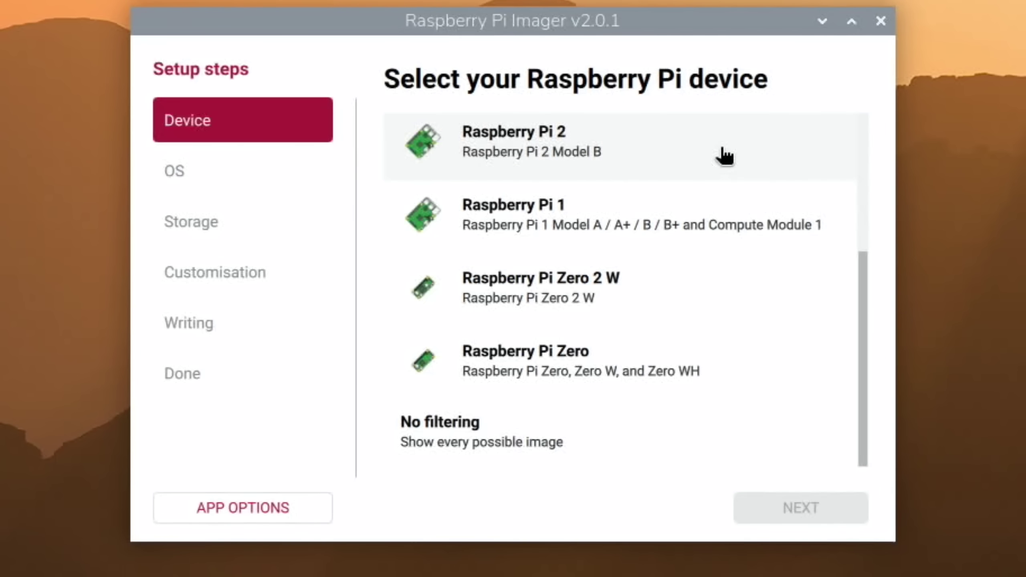
scroll(724, 156, up, 3)
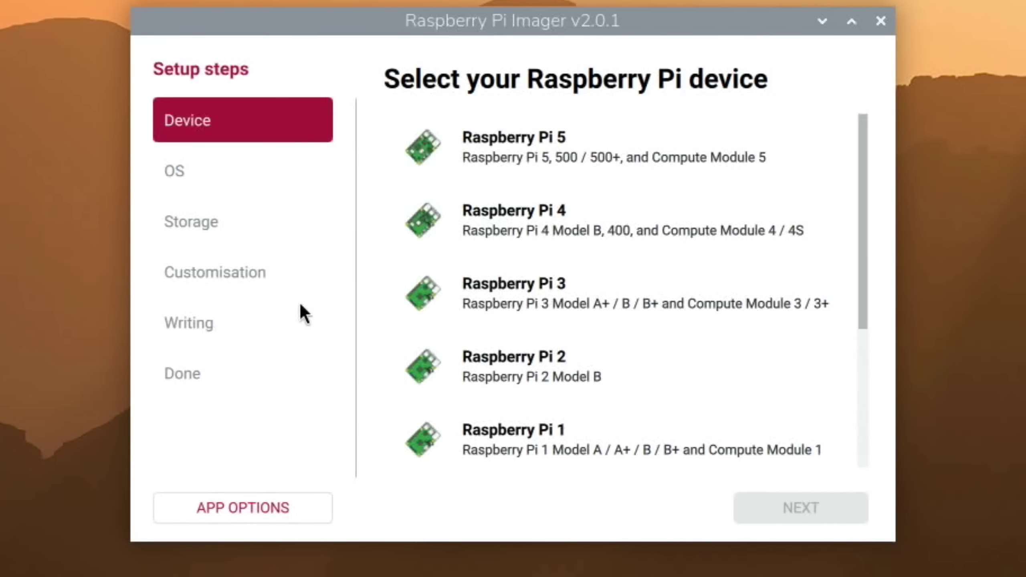
scroll(524, 371, down, 3)
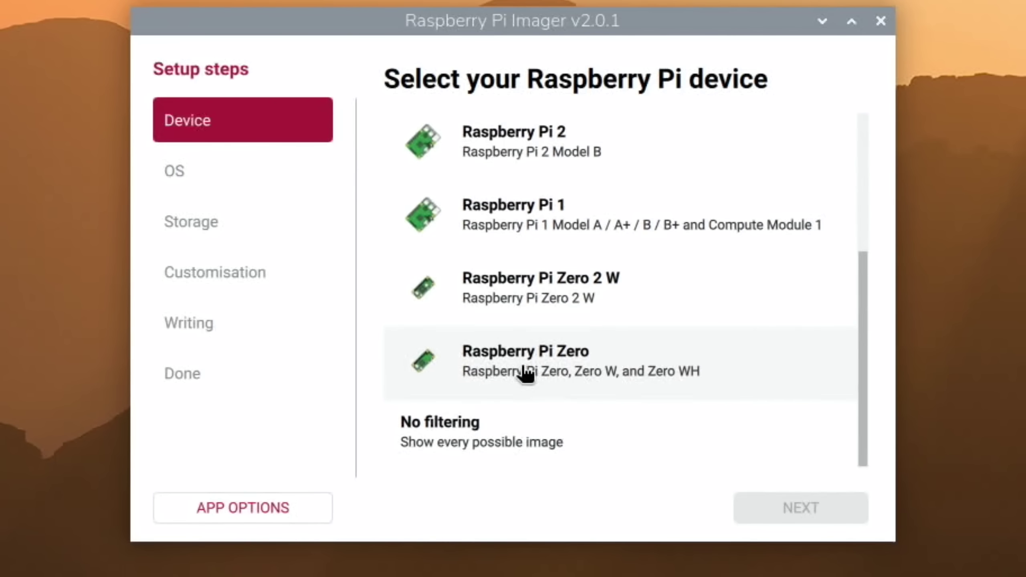
click(510, 426)
click(776, 508)
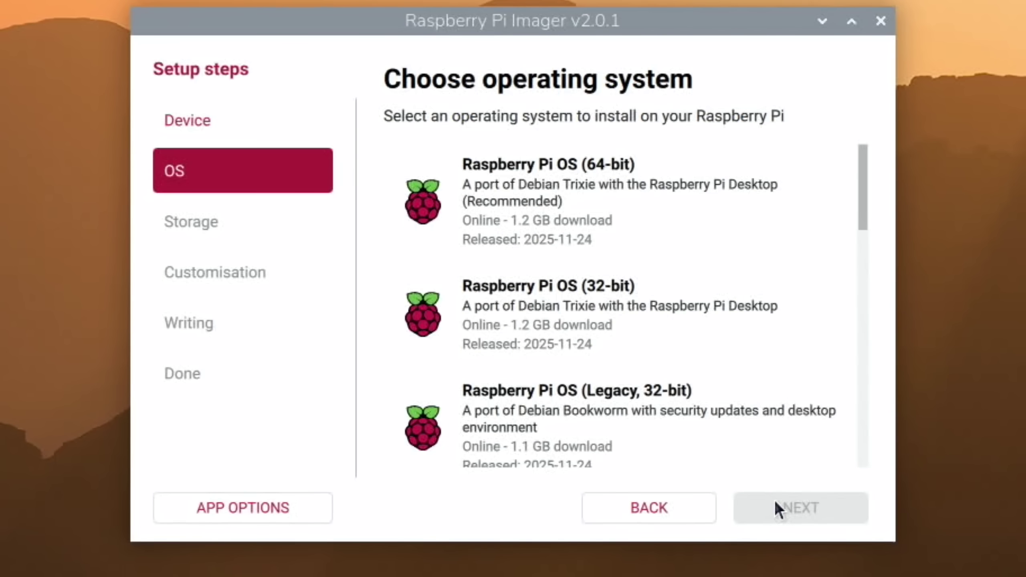
scroll(721, 404, down, 10)
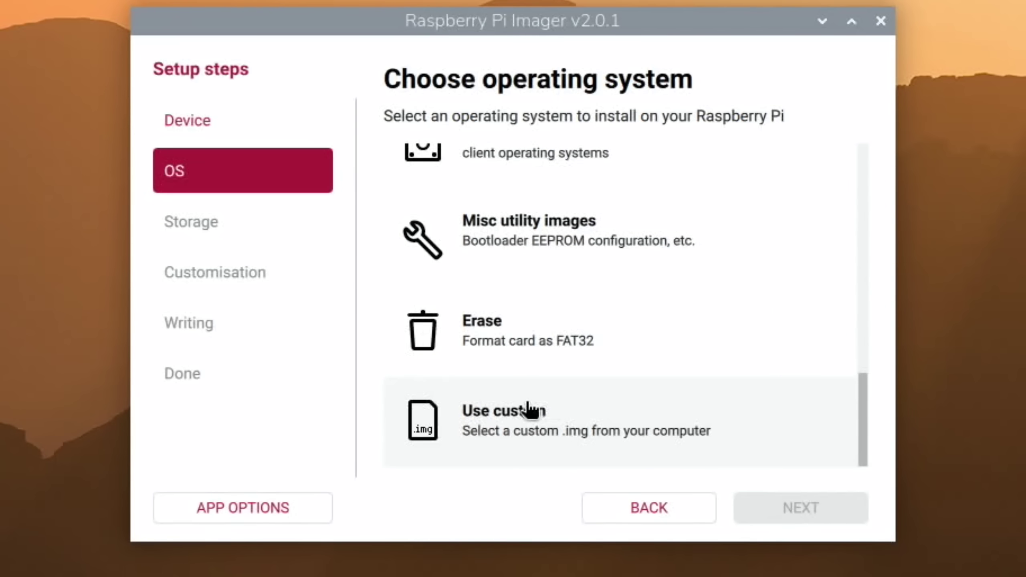
click(490, 344)
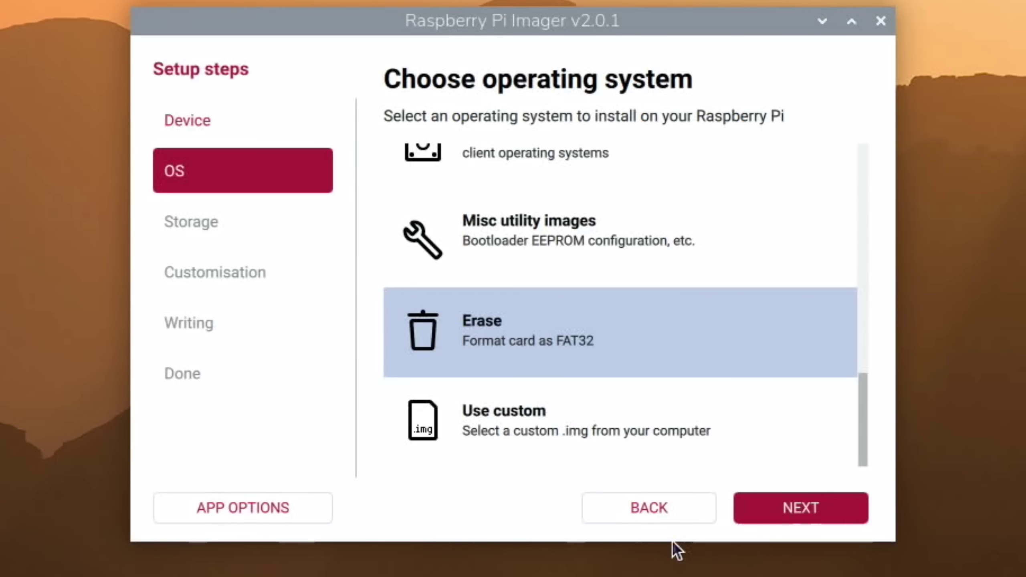
Close Imager and bring up the Shutdown Options dialog from the Raspberry menu
click(880, 21)
click(13, 10)
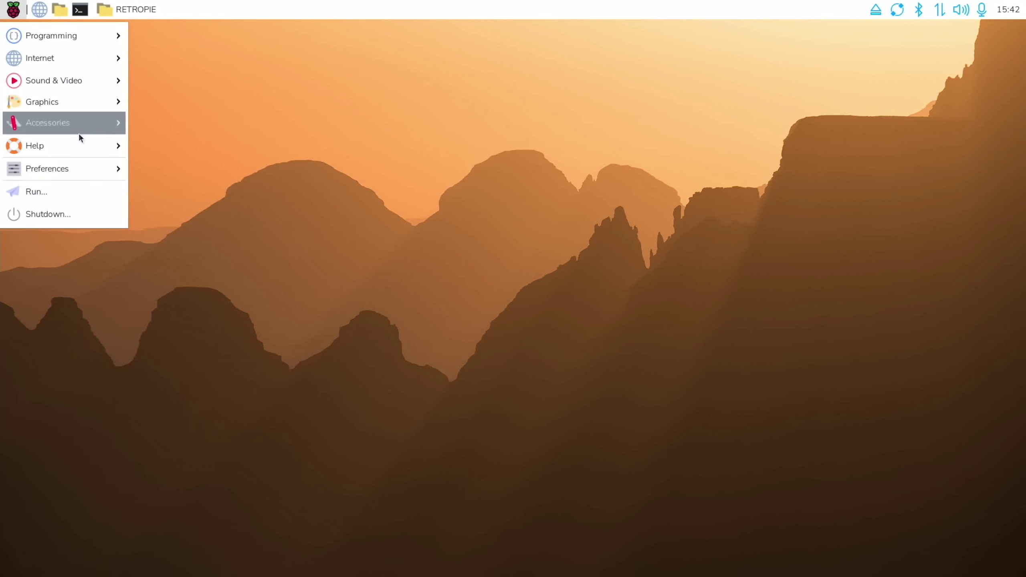
click(74, 212)
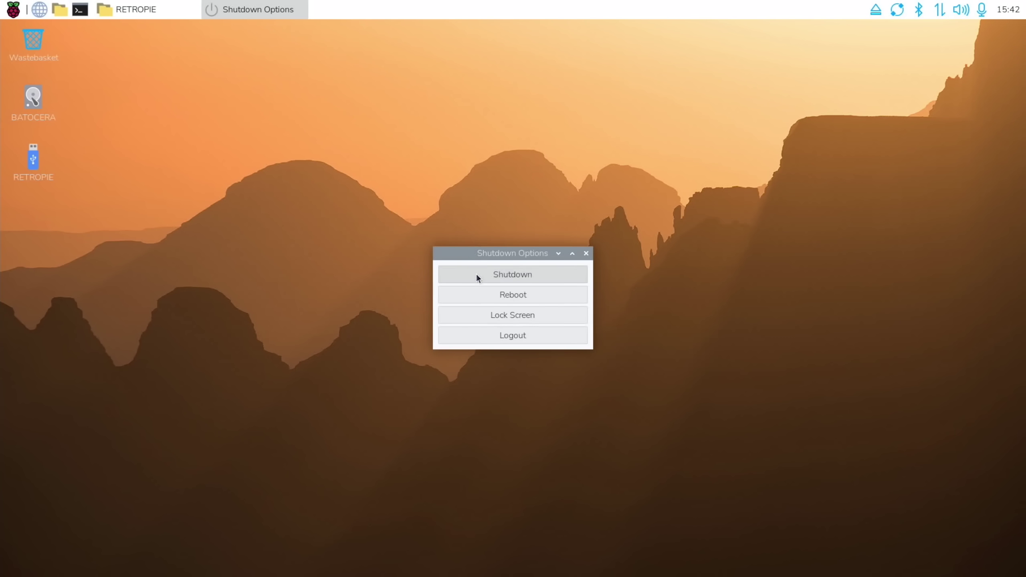